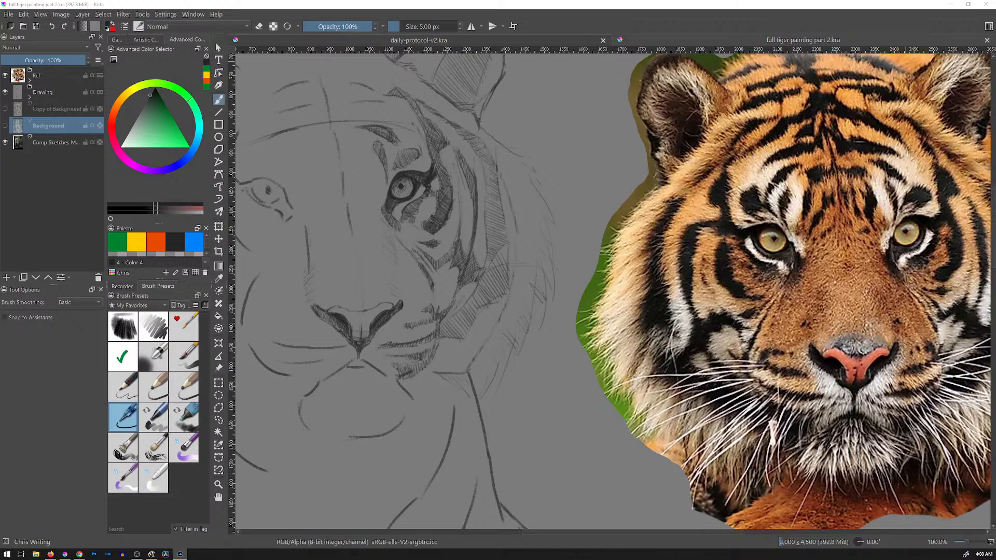
# Choose the Pencil-3 Large 4B brush preset and select Paint Layer 2 inside the Drawing group.
pyautogui.click(154, 387)
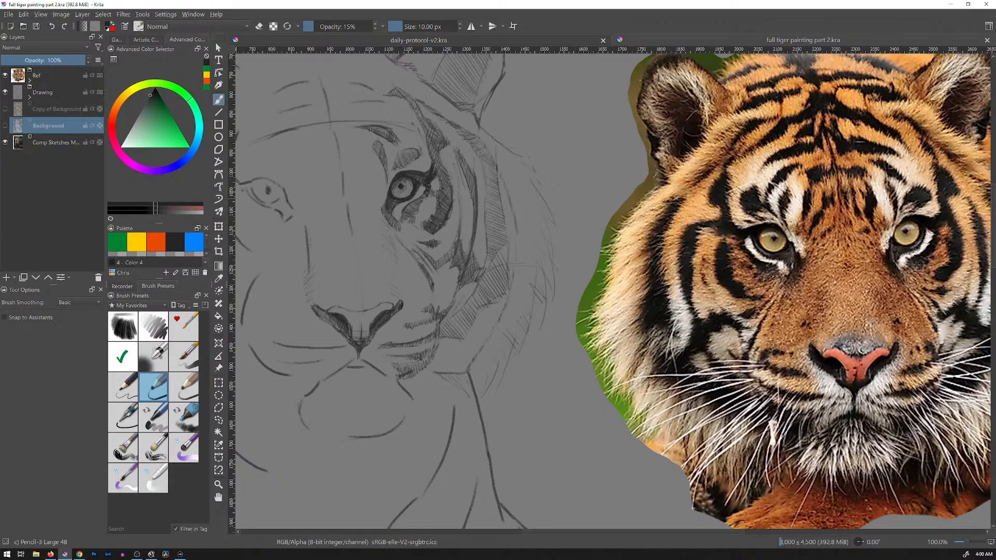
pyautogui.click(30, 97)
pyautogui.click(58, 109)
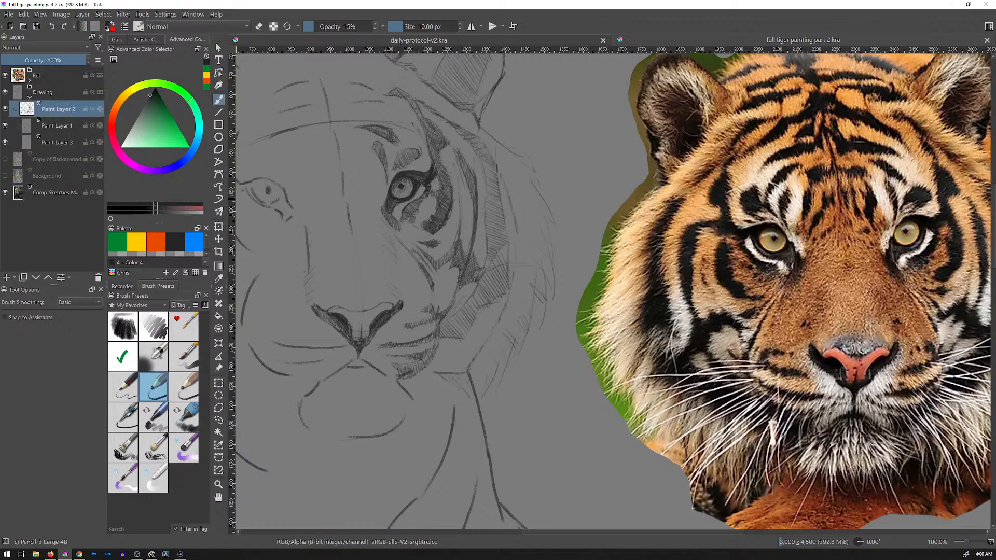
# Try a few 10 px pencil strokes on the empty area beside the tiger's face and undo them.
pyautogui.moveTo(570, 148); pyautogui.dragTo(583, 186)
pyautogui.moveTo(579, 149); pyautogui.dragTo(593, 188)
pyautogui.hotkey('ctrl', 'z')
pyautogui.hotkey('ctrl', 'z')
pyautogui.hotkey('ctrl', 'z')
pyautogui.hotkey('ctrl', 'z')
# Switch to the custom 5 px drawing pencil preset, test it with strokes beside the tiger's face, and undo them.
pyautogui.press('/')
pyautogui.moveTo(571, 140); pyautogui.dragTo(584, 187)
pyautogui.moveTo(581, 149); pyautogui.dragTo(588, 188)
pyautogui.hotkey('ctrl', 'z')
pyautogui.hotkey('ctrl', 'z')
pyautogui.hotkey('ctrl', 'z')
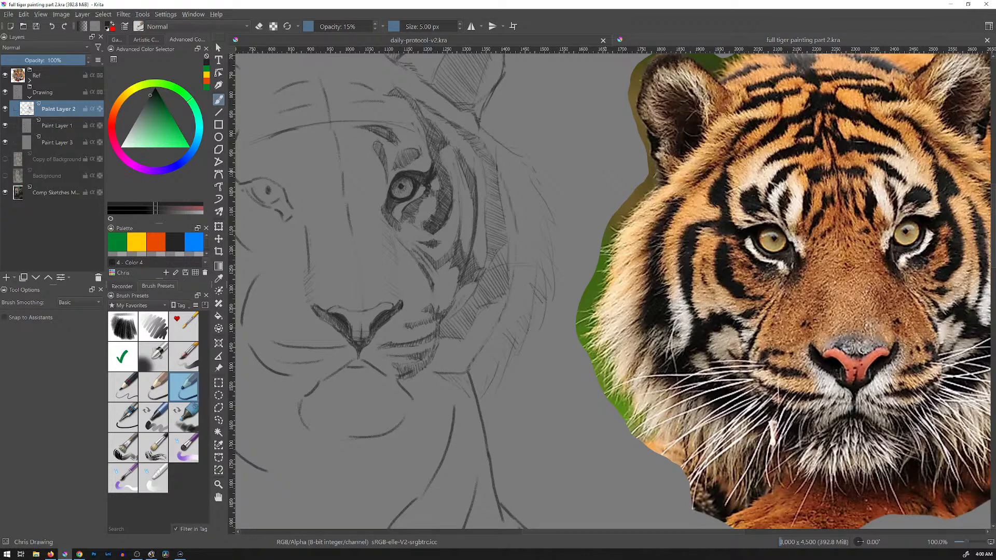
# Compare the line drawing, colour comp and reference photo across the whole canvas by toggling the Ref and Drawing visibility.
pyautogui.press('2')
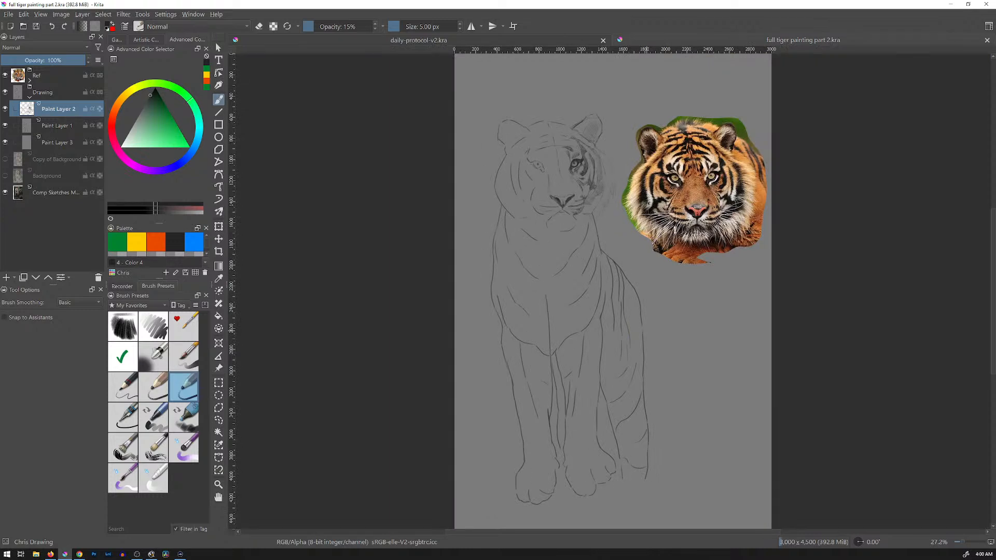
pyautogui.click(5, 76)
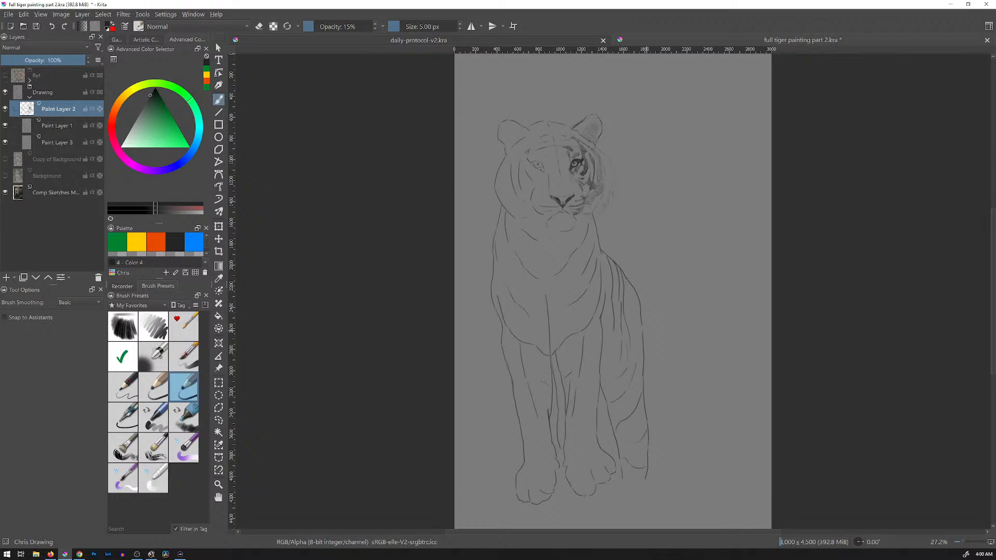
pyautogui.click(5, 92)
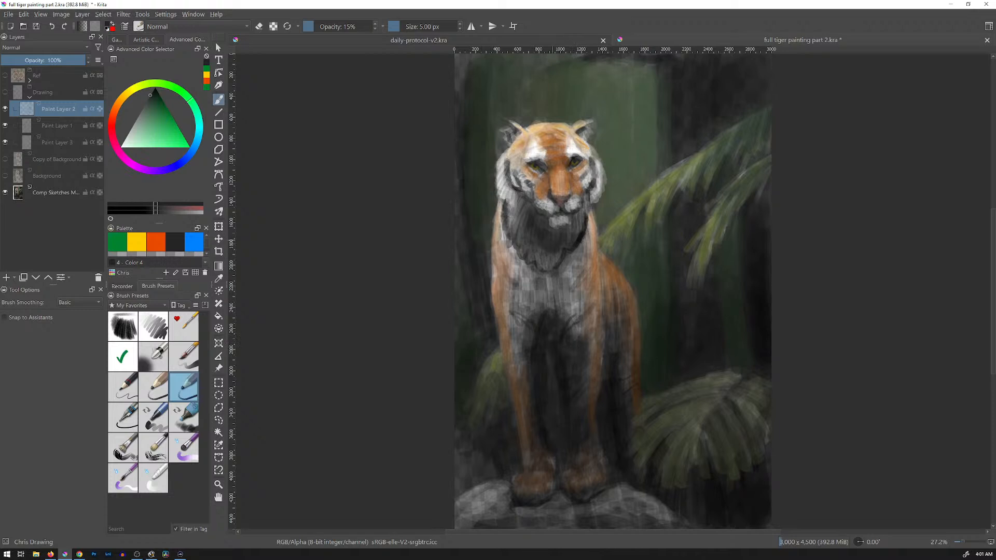
pyautogui.click(6, 76)
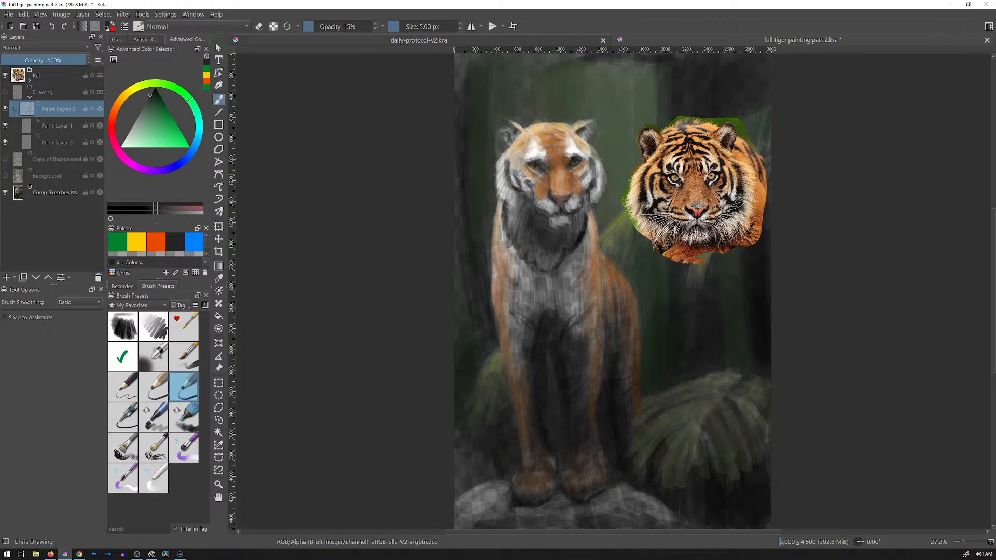
pyautogui.click(5, 92)
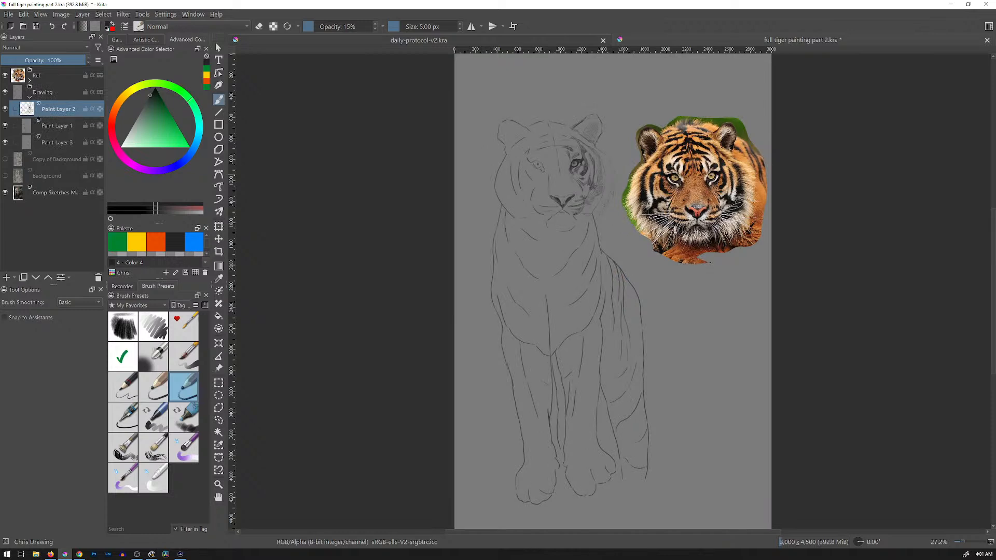
pyautogui.click(6, 91)
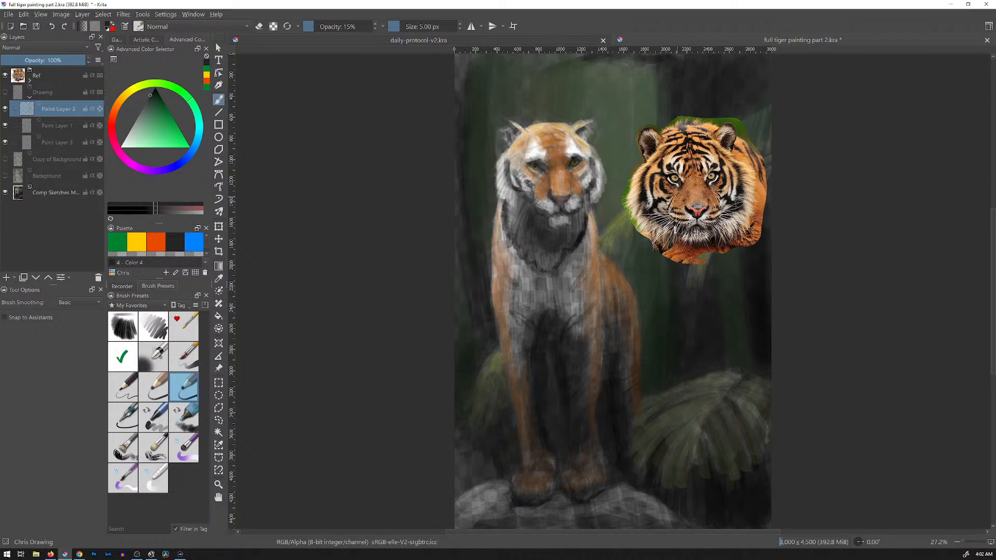
# Move the Ref photo slightly up and left to about x 1560, y 540 px, and show the Drawing group again.
pyautogui.click(52, 76)
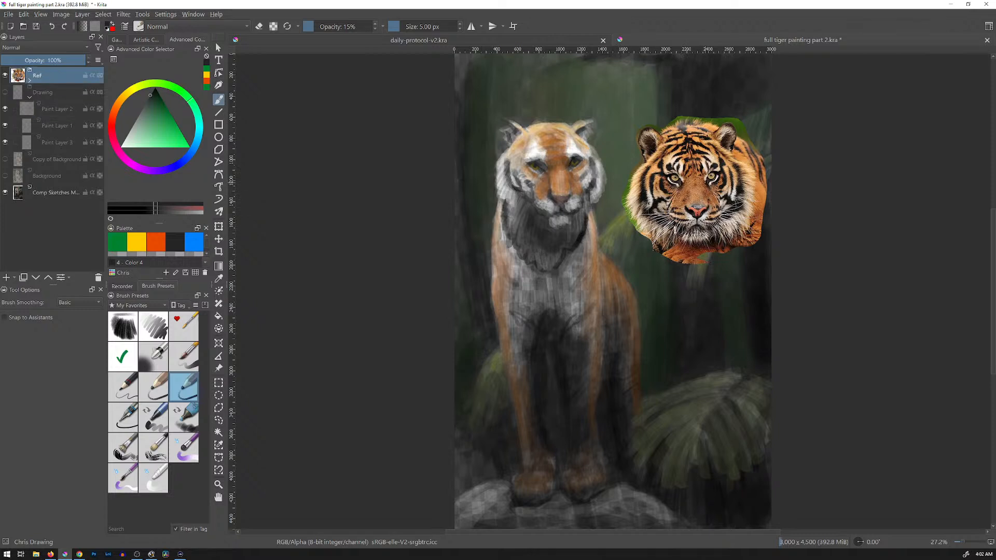
pyautogui.press('t')
pyautogui.moveTo(705, 195); pyautogui.dragTo(704, 190)
pyautogui.click(5, 92)
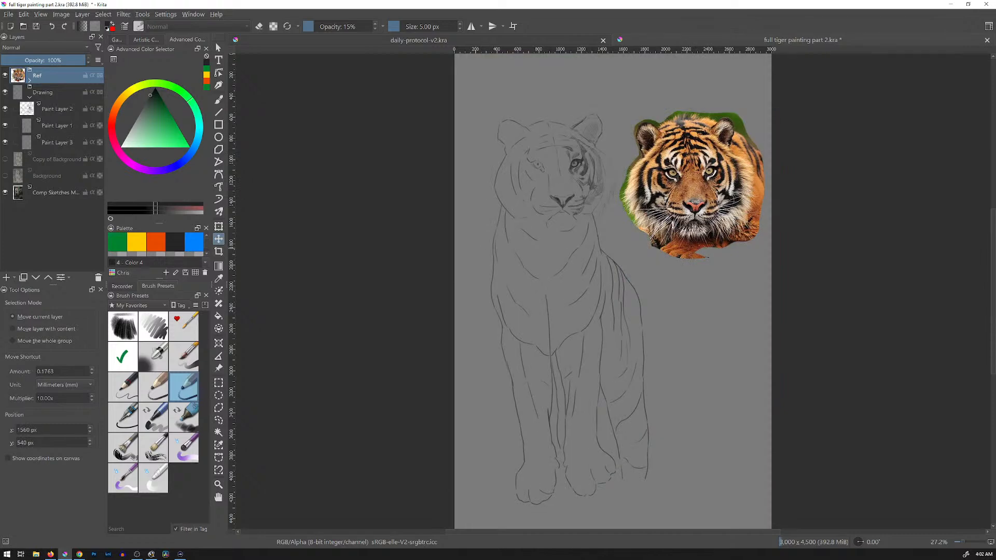
pyautogui.press('b')
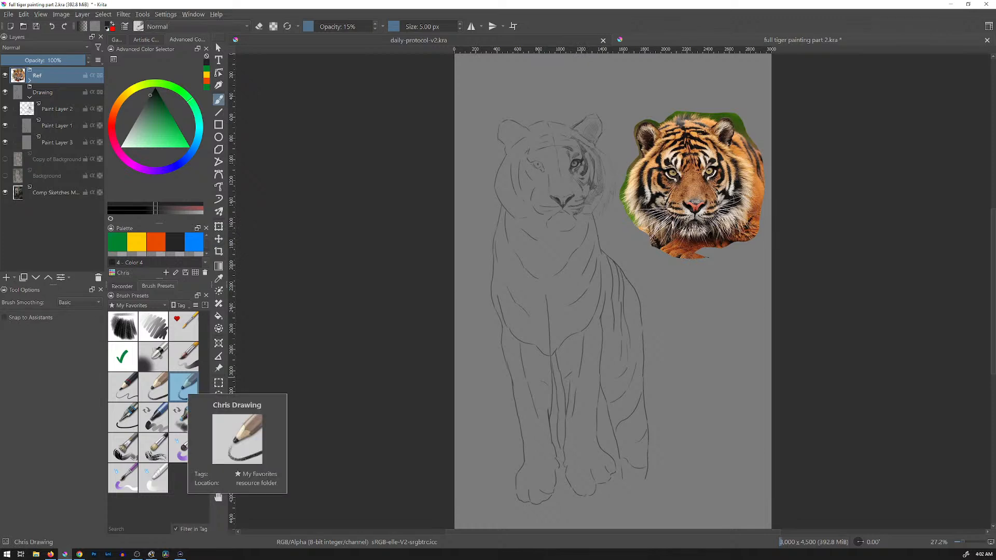
# Compare the Pencil-3 Large 4B and custom drawing pencil presets, and inspect the latter's Strength and Brush Tip settings.
pyautogui.click(154, 388)
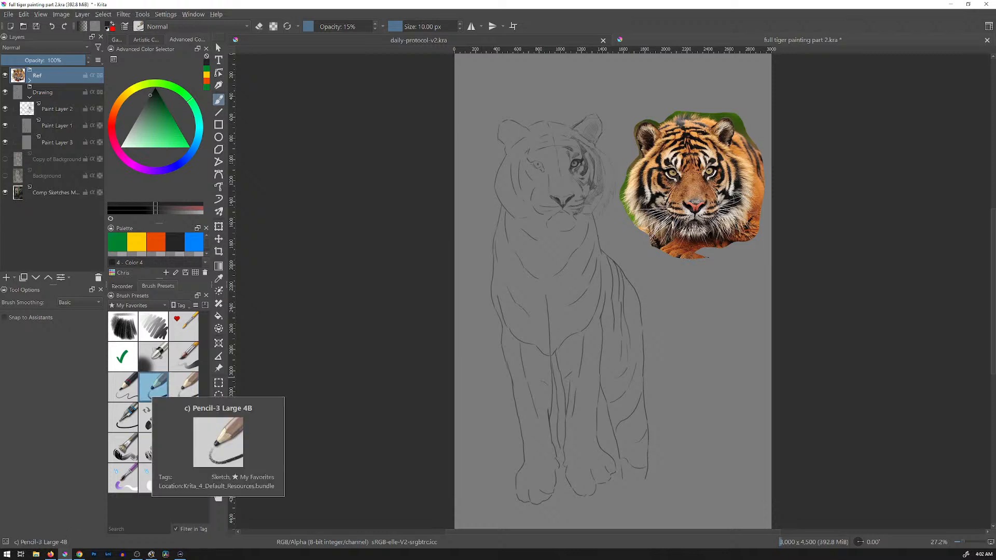
pyautogui.click(184, 387)
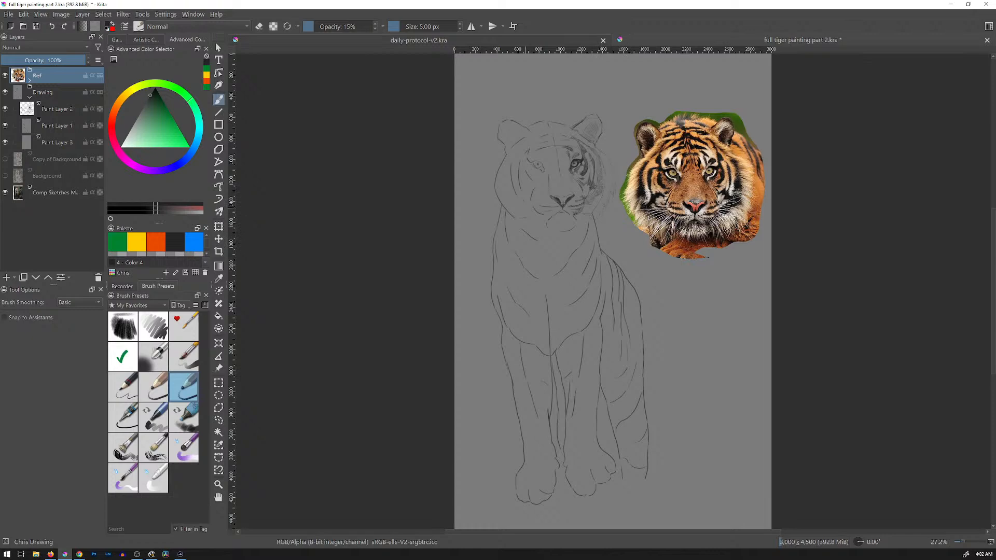
pyautogui.press('F5')
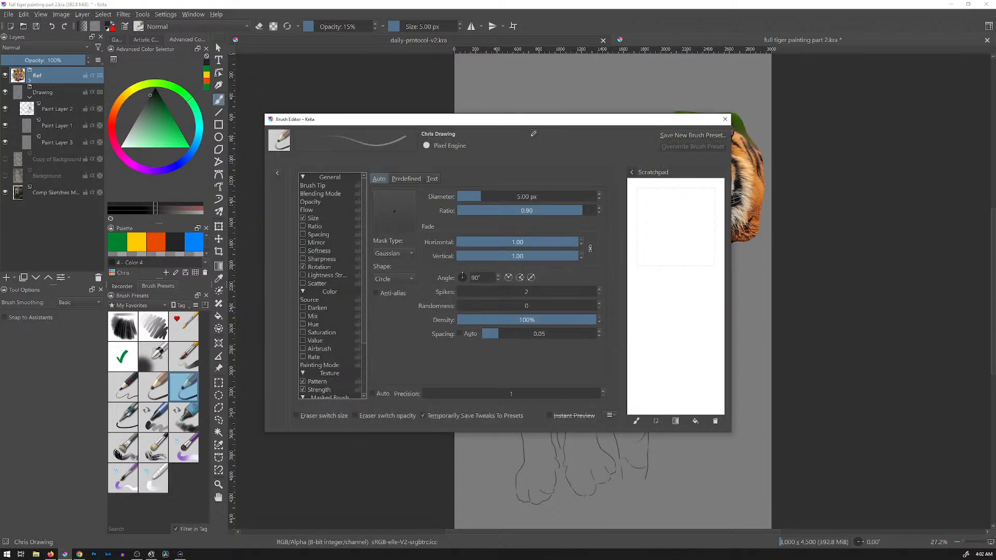
pyautogui.click(319, 389)
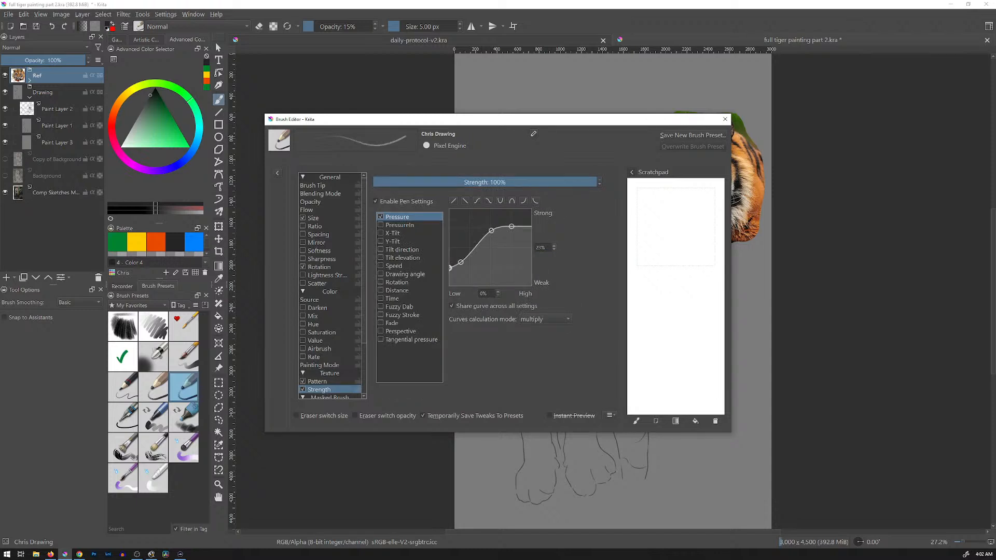
pyautogui.click(313, 185)
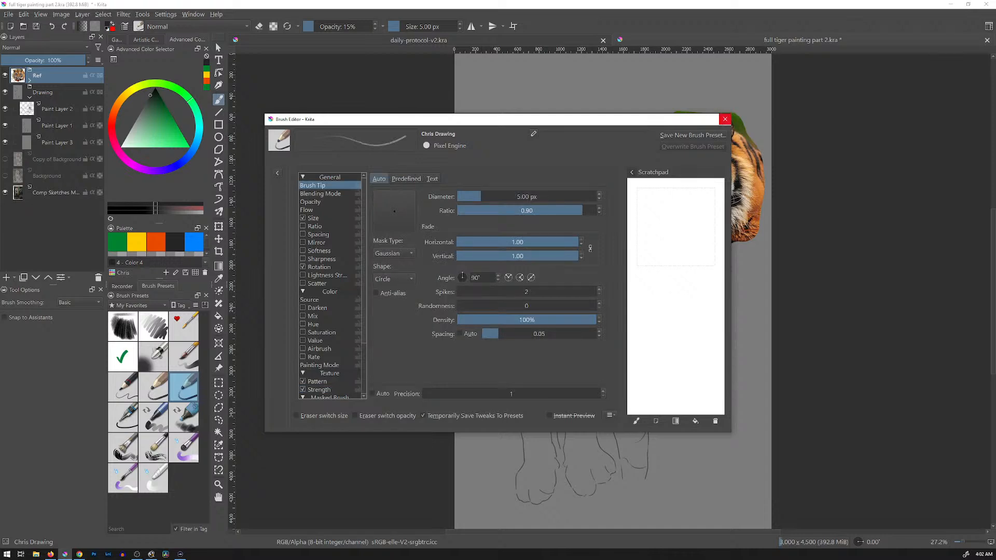
pyautogui.click(724, 118)
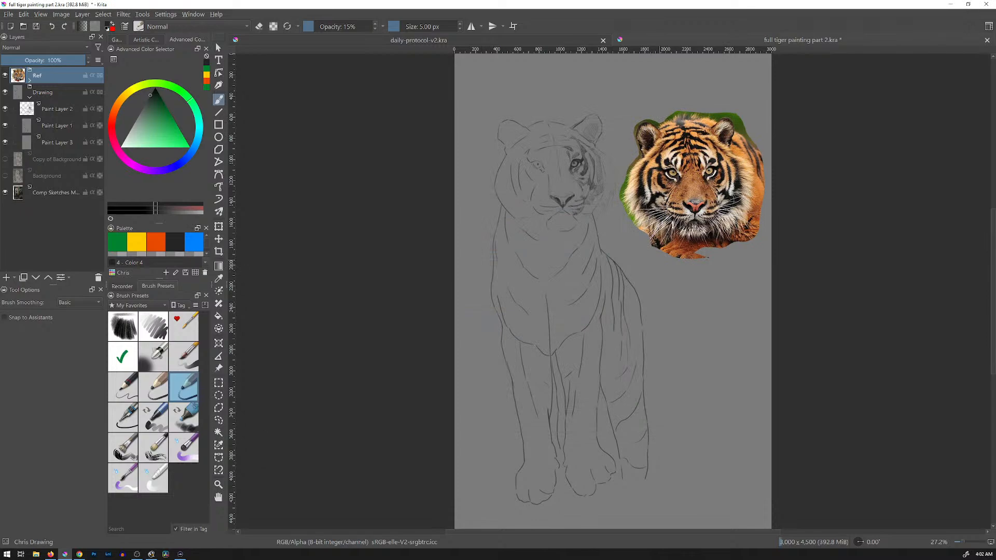
# Select Paint Layer 2 and lock the Ref, Comp Sketches, Paint Layer 1 and Paint Layer 3 layers.
pyautogui.press('1')
pyautogui.moveTo(675, 99); pyautogui.dragTo(624, 508)
pyautogui.press('Tab')
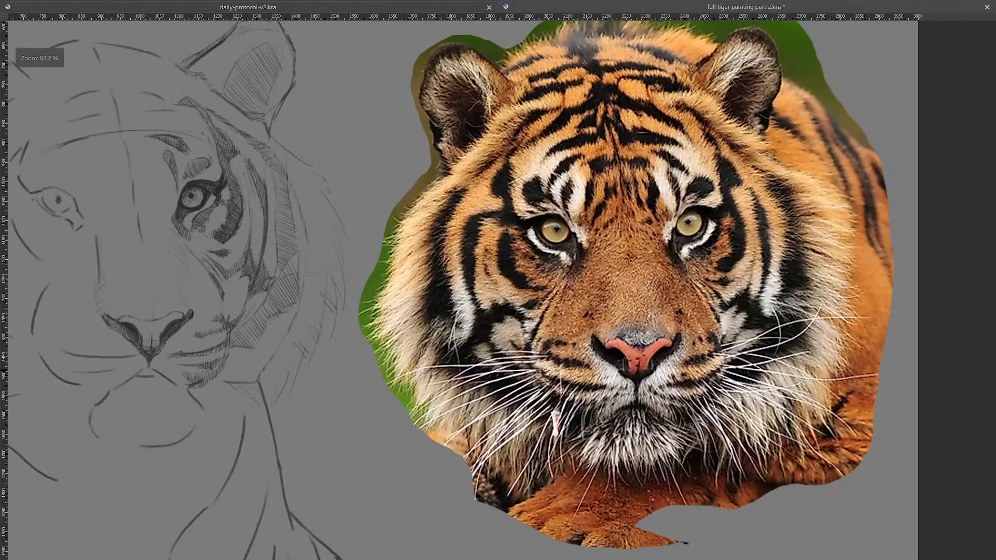
pyautogui.moveTo(427, 275)
pyautogui.mouseDown()
pyautogui.moveTo(551, 284)
pyautogui.moveTo(622, 248)
pyautogui.moveTo(639, 270)
pyautogui.moveTo(580, 266)
pyautogui.moveTo(537, 270)
pyautogui.moveTo(540, 277)
pyautogui.mouseUp()
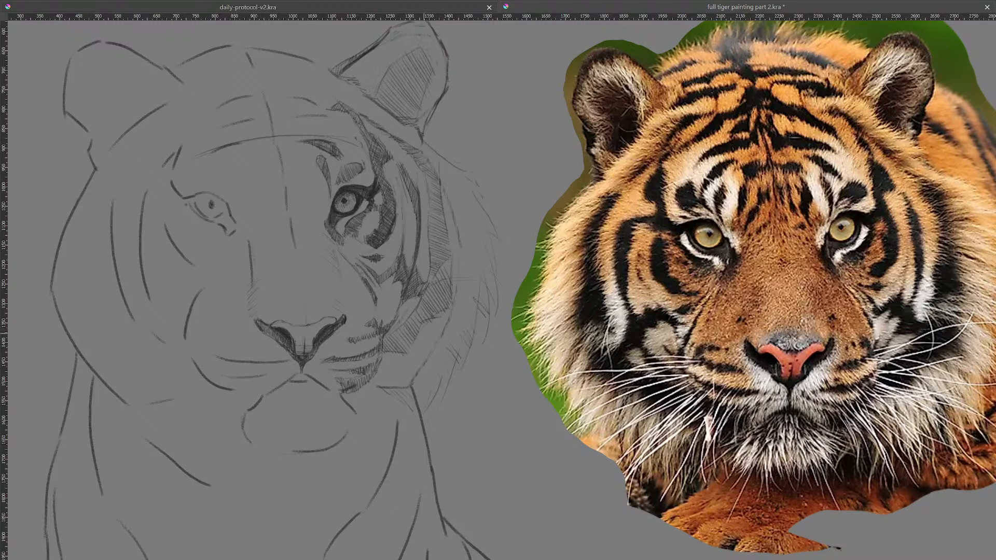
pyautogui.press('Tab')
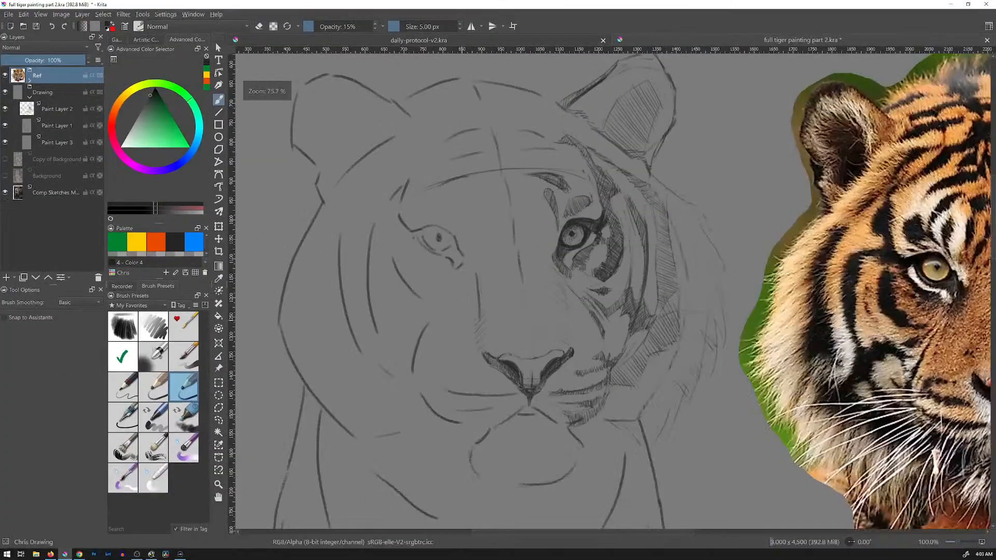
pyautogui.click(58, 109)
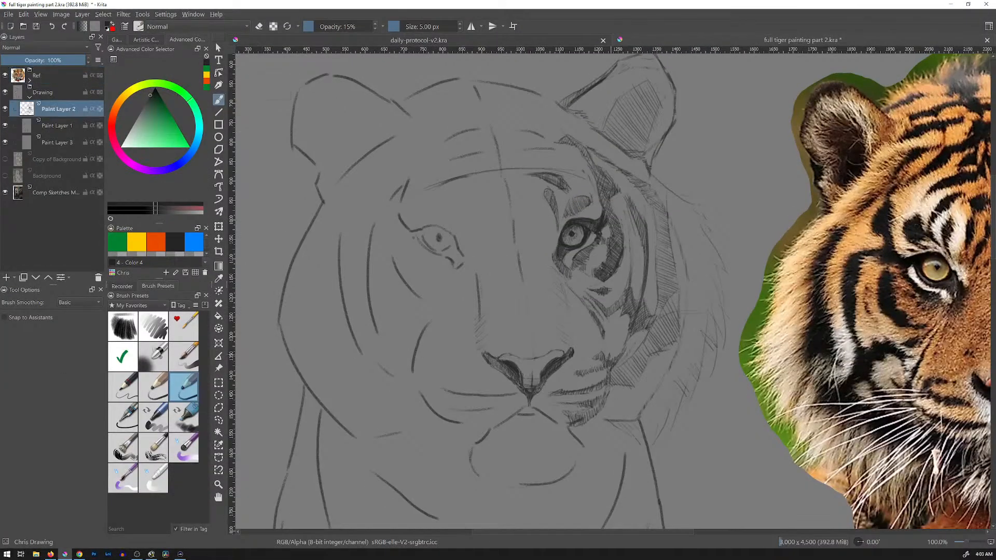
pyautogui.click(85, 75)
pyautogui.click(85, 193)
pyautogui.click(85, 125)
pyautogui.click(85, 143)
pyautogui.press('Tab')
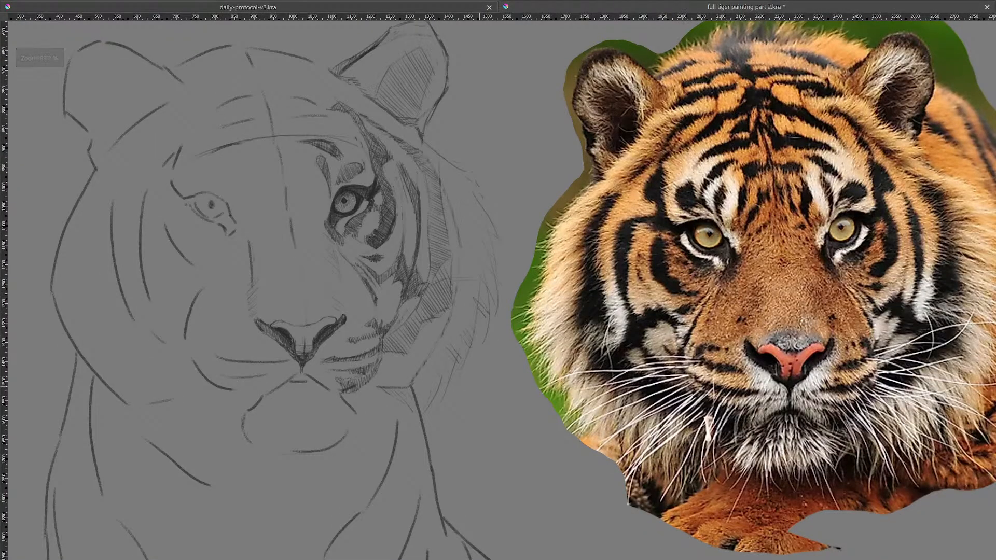
# Try short fur strokes along the outer edge of the tiger's right-hand cheek and undo them.
pyautogui.moveTo(488, 378); pyautogui.dragTo(480, 405)
pyautogui.moveTo(500, 366); pyautogui.dragTo(493, 395)
pyautogui.hotkey('ctrl', 'z')
pyautogui.hotkey('ctrl', 'z')
pyautogui.hotkey('ctrl', 'z')
pyautogui.hotkey('ctrl', 'z')
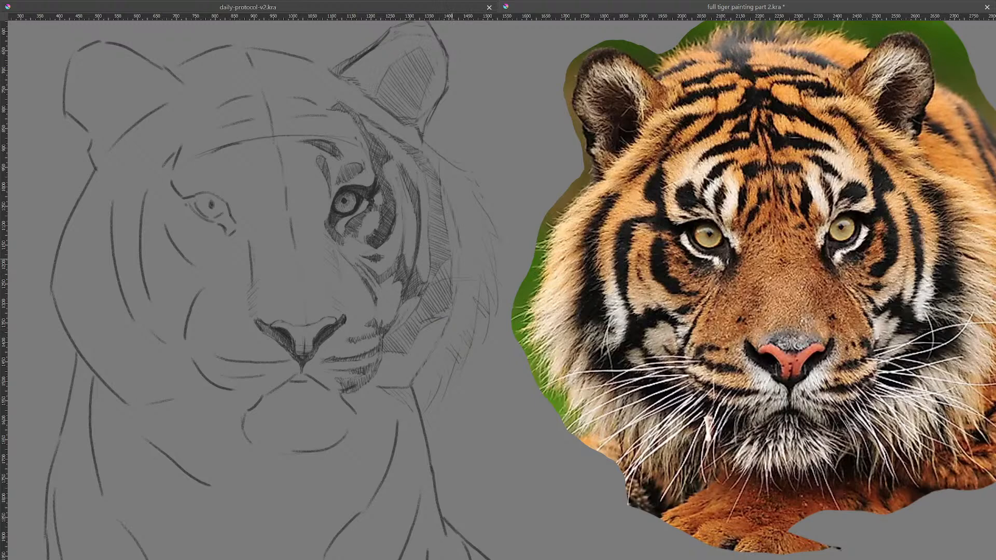
# Sketch fur along the right-hand cheek and lower jaw, and lighten the tiger's chin outline with the eraser.
pyautogui.moveTo(454, 266); pyautogui.dragTo(451, 299)
pyautogui.moveTo(397, 297)
pyautogui.mouseDown()
pyautogui.moveTo(501, 282)
pyautogui.moveTo(450, 271)
pyautogui.moveTo(466, 268)
pyautogui.mouseUp()
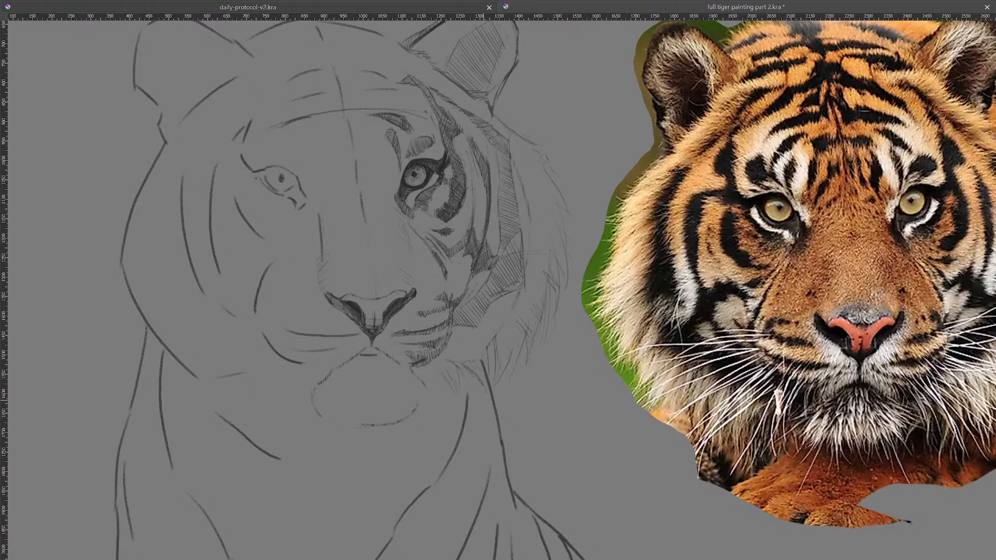
# Enlarge the layer thumbnails and extend the layer list's height until every layer fits in it.
pyautogui.press('Tab')
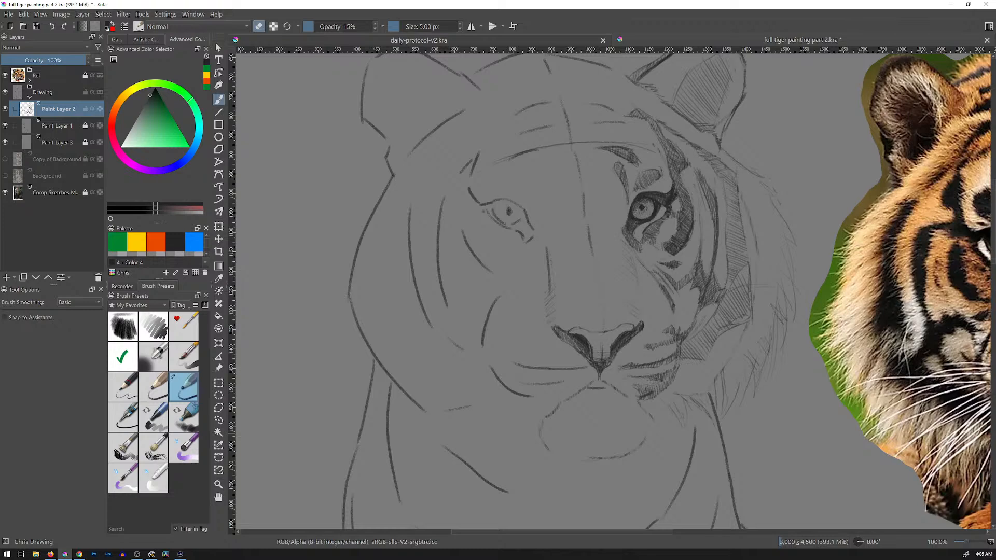
pyautogui.click(98, 59)
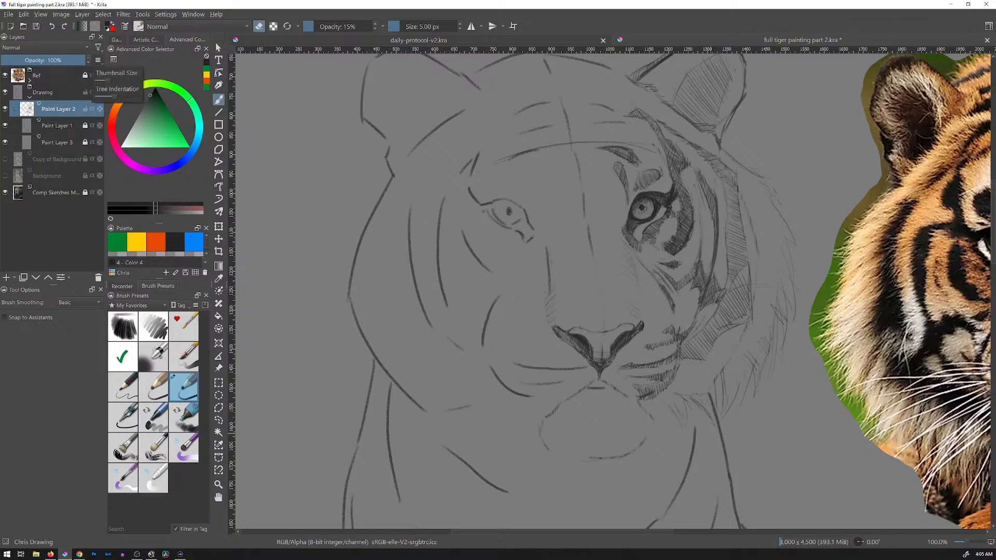
pyautogui.moveTo(106, 80); pyautogui.dragTo(124, 80)
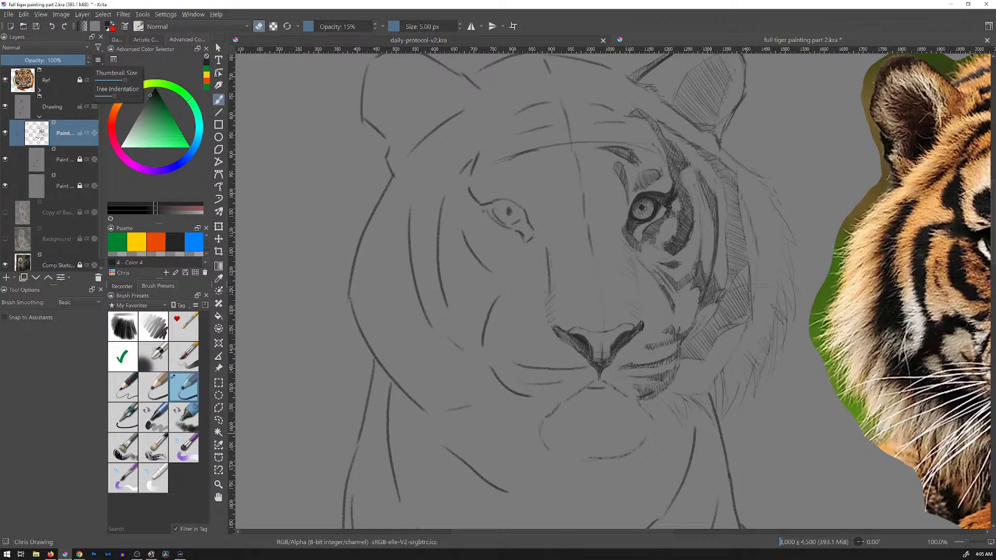
pyautogui.click(52, 284)
pyautogui.moveTo(53, 285); pyautogui.dragTo(53, 340)
pyautogui.click(98, 59)
pyautogui.moveTo(125, 81); pyautogui.dragTo(138, 80)
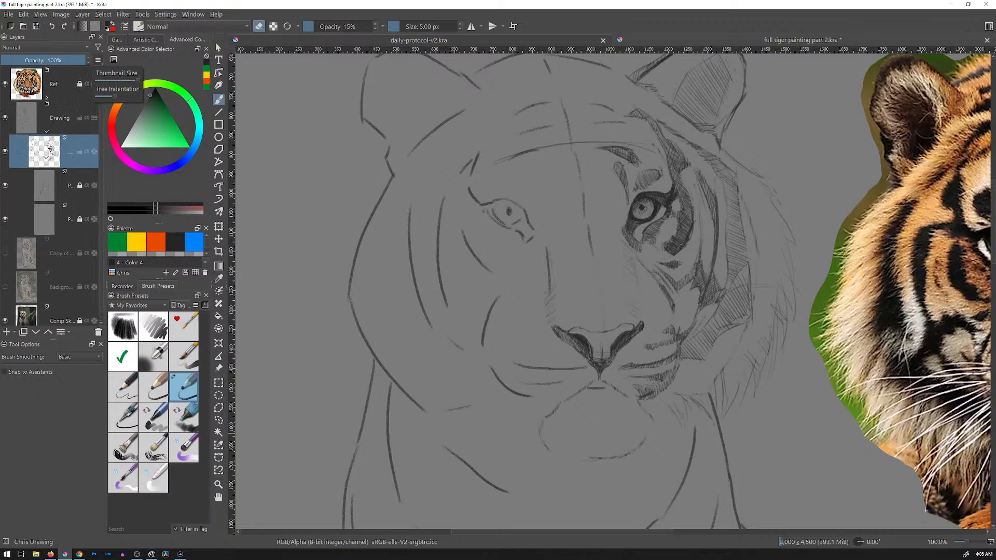
pyautogui.moveTo(52, 340); pyautogui.dragTo(57, 374)
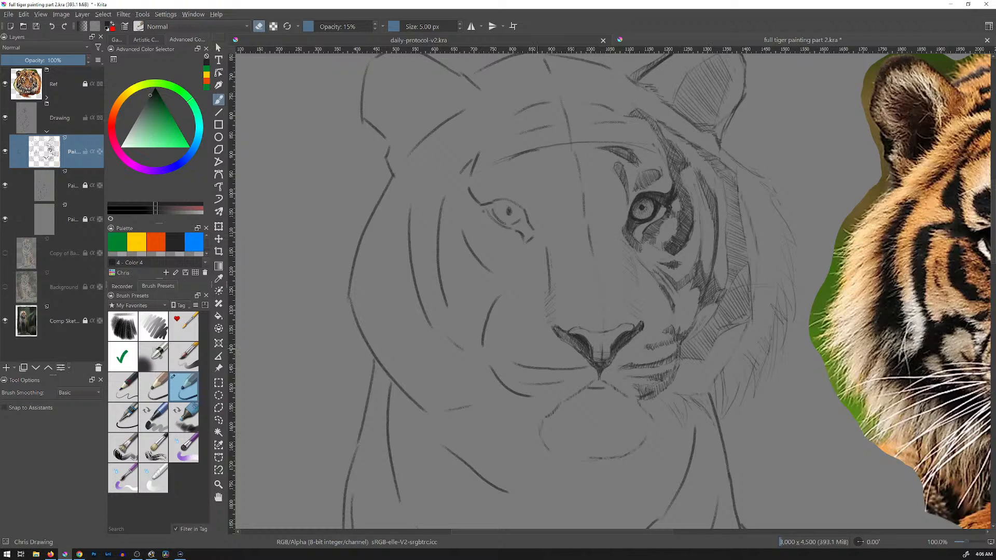
# Sketch fur strokes around the tiger's chin and hatch the dark whisker stripes on the left side of the muzzle.
pyautogui.press('Tab')
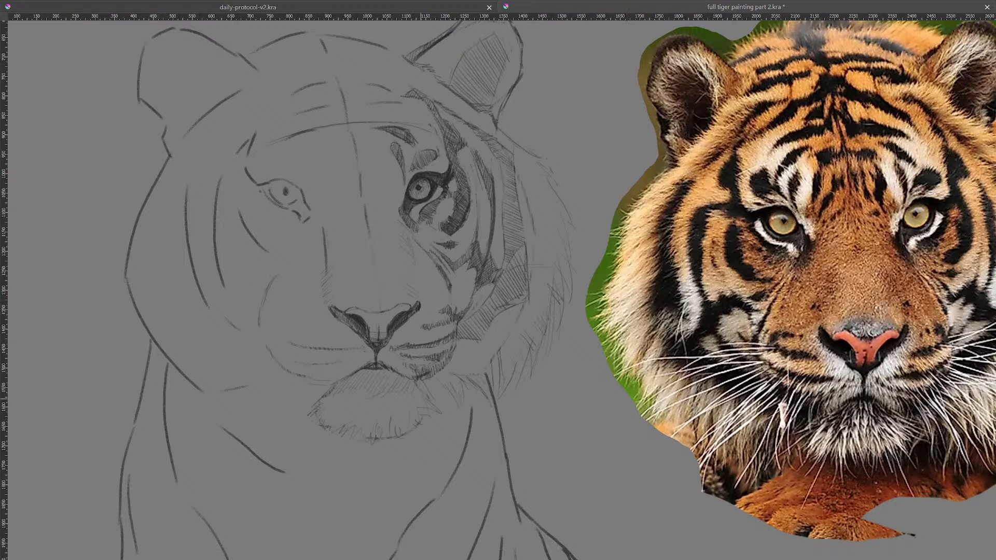
pyautogui.moveTo(445, 437); pyautogui.dragTo(451, 450)
pyautogui.moveTo(326, 364); pyautogui.dragTo(322, 311)
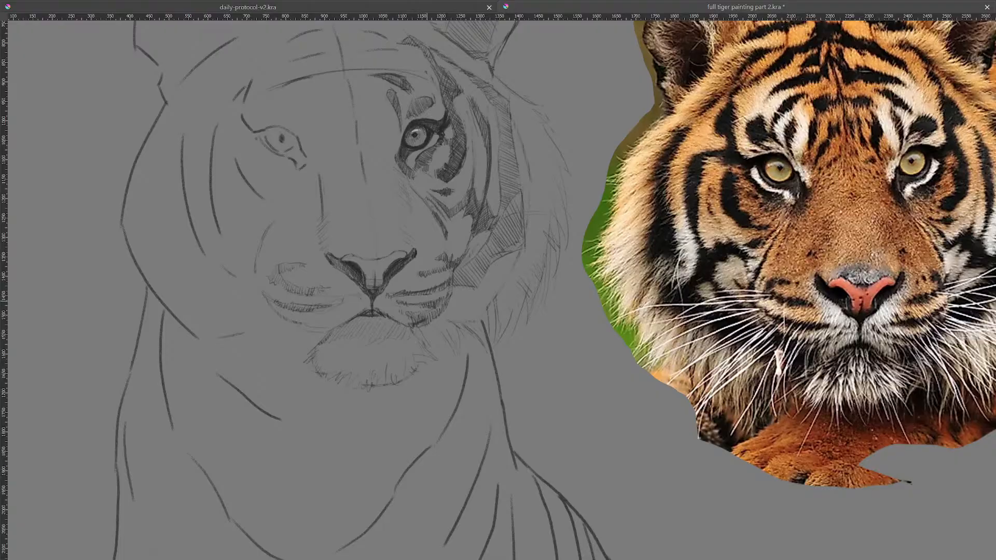
pyautogui.press('Tab')
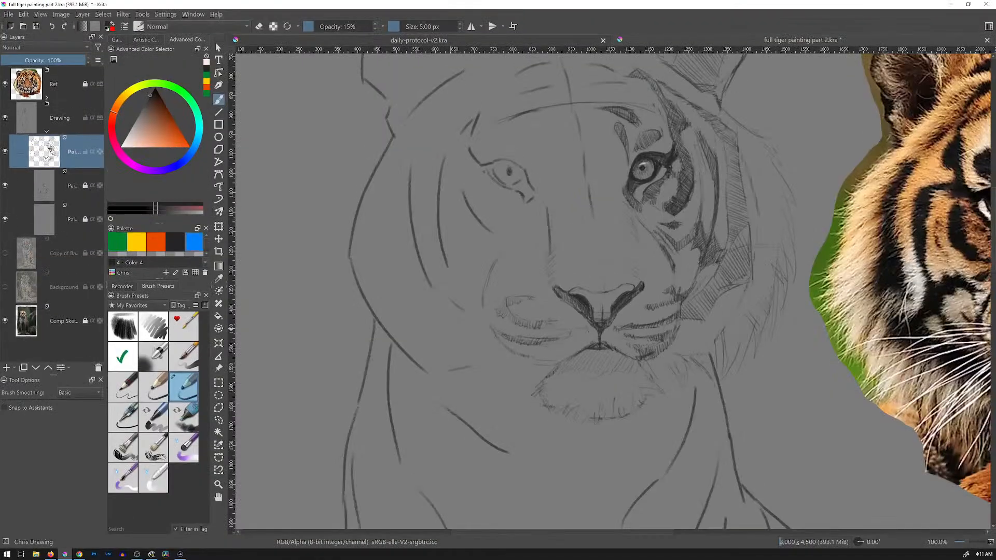
pyautogui.press('Tab')
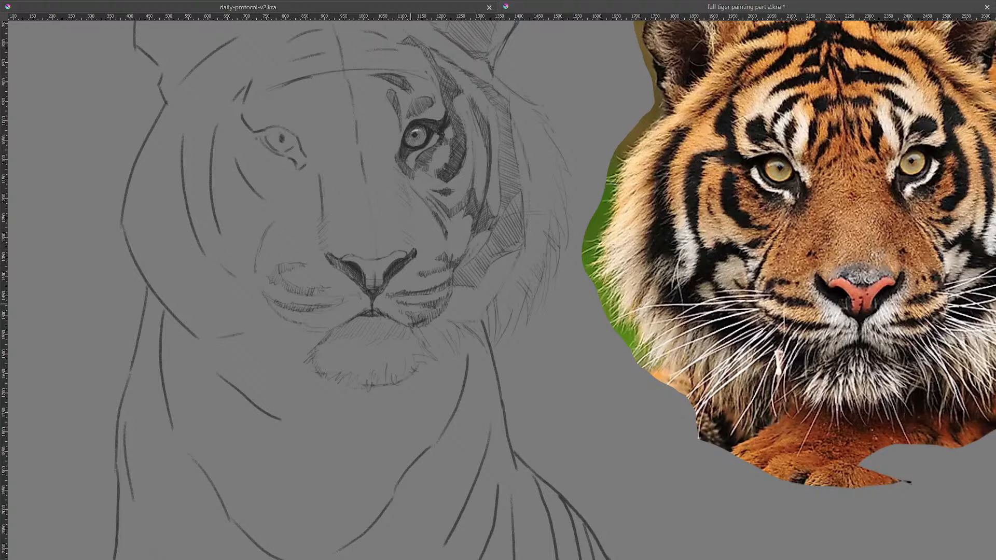
pyautogui.moveTo(395, 300); pyautogui.dragTo(409, 303)
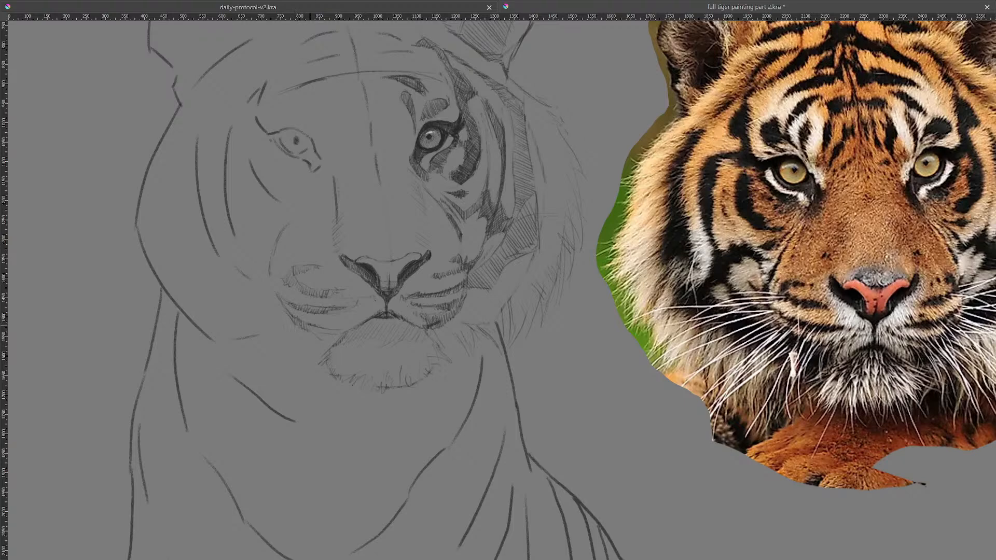
# Hatch shading beneath the left side of the muzzle and along the right-hand side of the tiger's nose bridge.
pyautogui.moveTo(333, 332)
pyautogui.mouseDown()
pyautogui.moveTo(327, 346)
pyautogui.moveTo(335, 343)
pyautogui.mouseUp()
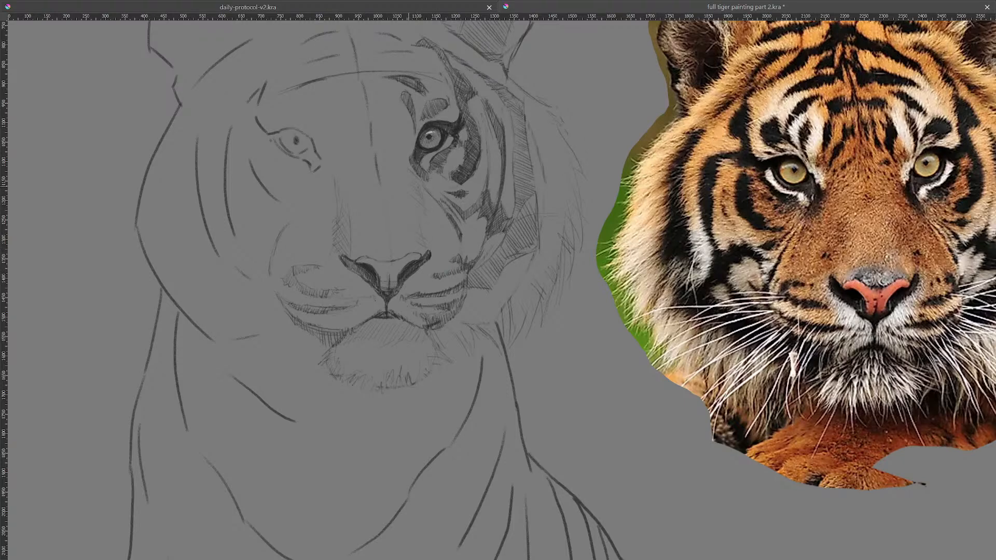
pyautogui.moveTo(407, 167); pyautogui.dragTo(408, 216)
pyautogui.hotkey('ctrl', 'z')
pyautogui.moveTo(398, 192)
pyautogui.mouseDown()
pyautogui.moveTo(420, 214)
pyautogui.moveTo(412, 211)
pyautogui.mouseUp()
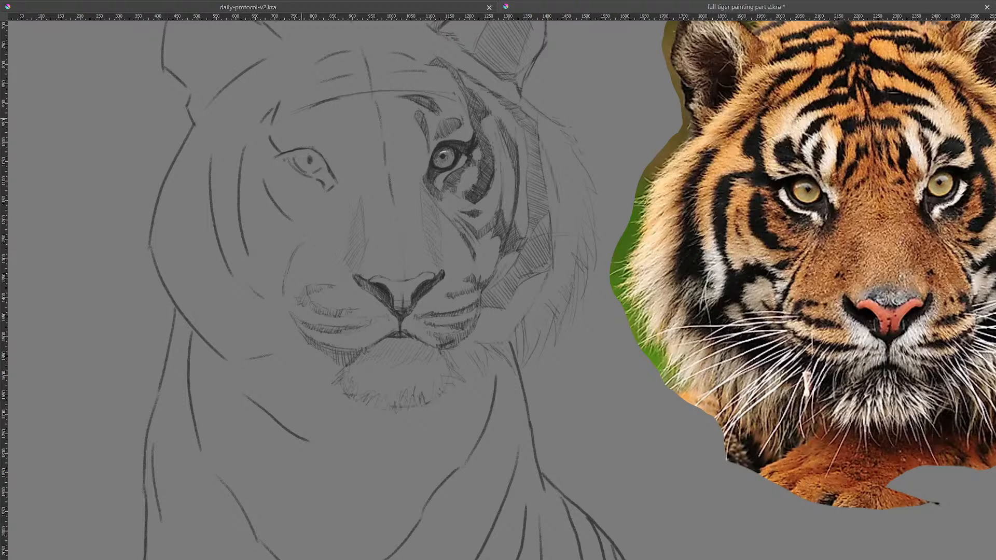
pyautogui.moveTo(270, 143); pyautogui.dragTo(276, 149)
# Place a horizontal guide on the canvas and reposition it above and across the sketched tiger's head.
pyautogui.moveTo(407, 17); pyautogui.dragTo(407, 140)
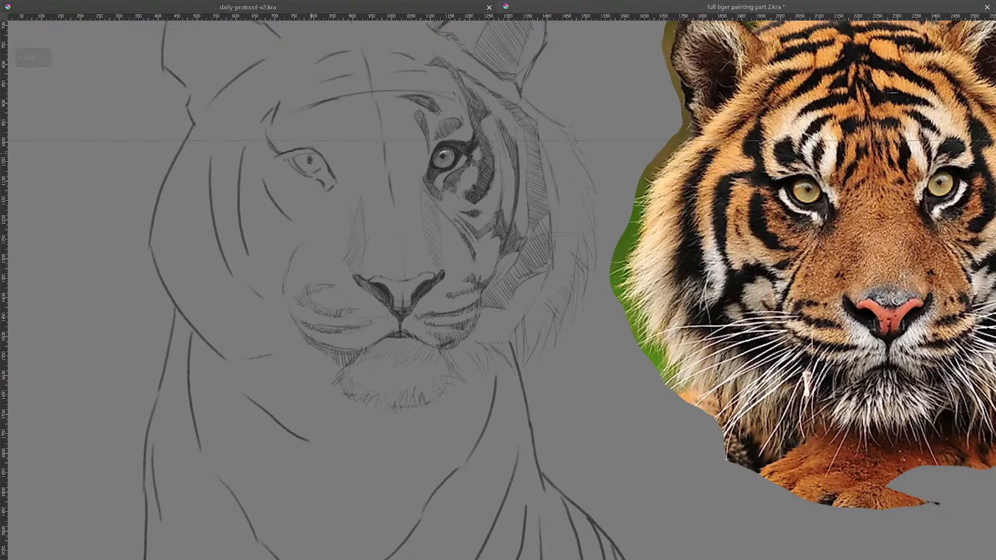
pyautogui.moveTo(421, 140); pyautogui.dragTo(422, 110)
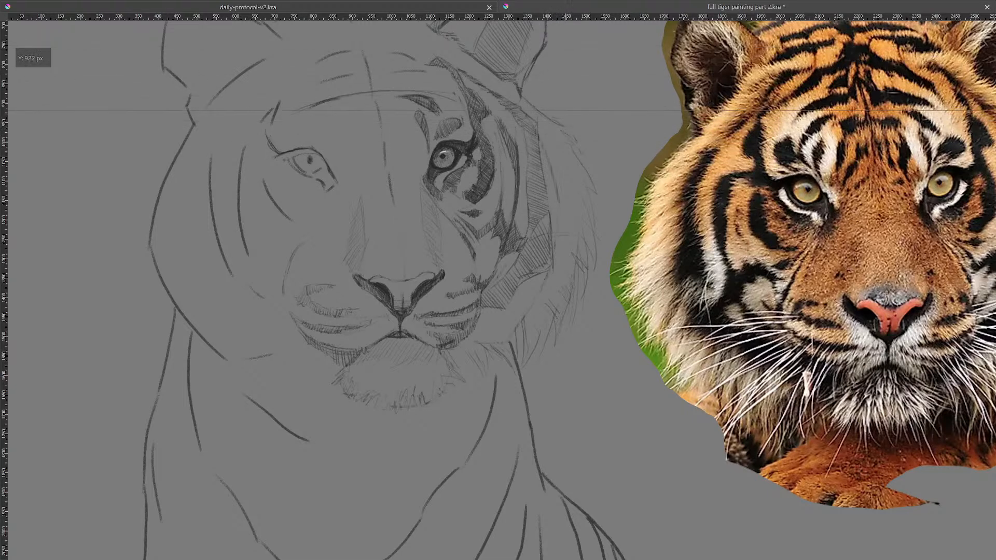
pyautogui.press('2')
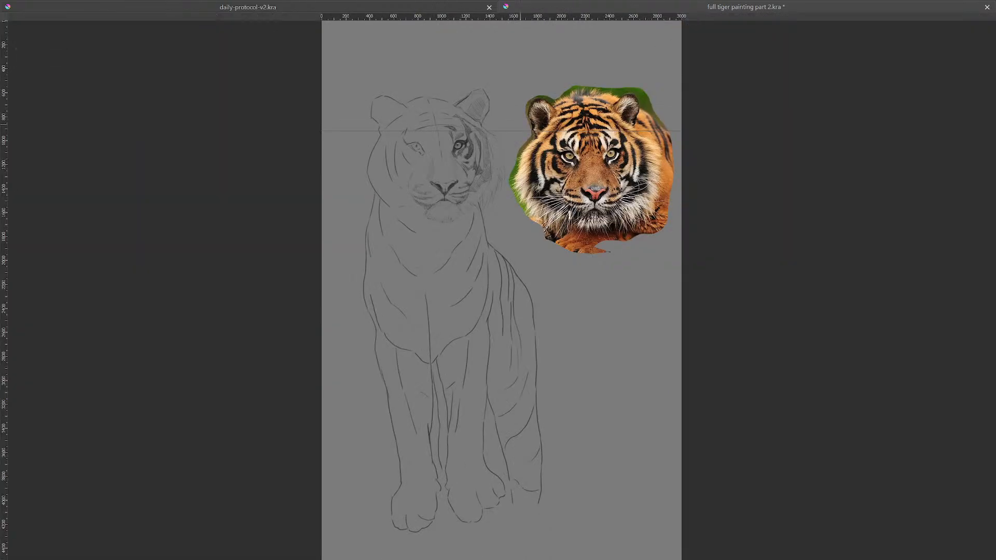
pyautogui.moveTo(505, 131); pyautogui.dragTo(509, 78)
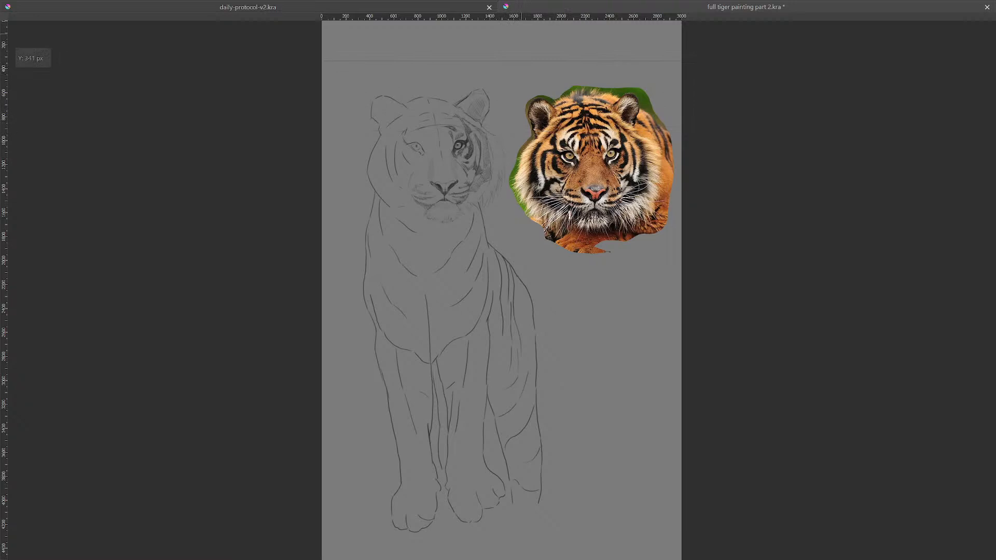
pyautogui.moveTo(513, 61)
pyautogui.mouseDown()
pyautogui.moveTo(512, 3)
pyautogui.moveTo(513, 70)
pyautogui.mouseUp()
pyautogui.moveTo(512, 86); pyautogui.dragTo(512, 132)
pyautogui.moveTo(4, 163)
pyautogui.mouseDown()
pyautogui.moveTo(470, 164)
pyautogui.moveTo(2, 163)
pyautogui.mouseUp()
pyautogui.moveTo(502, 60); pyautogui.dragTo(502, 135)
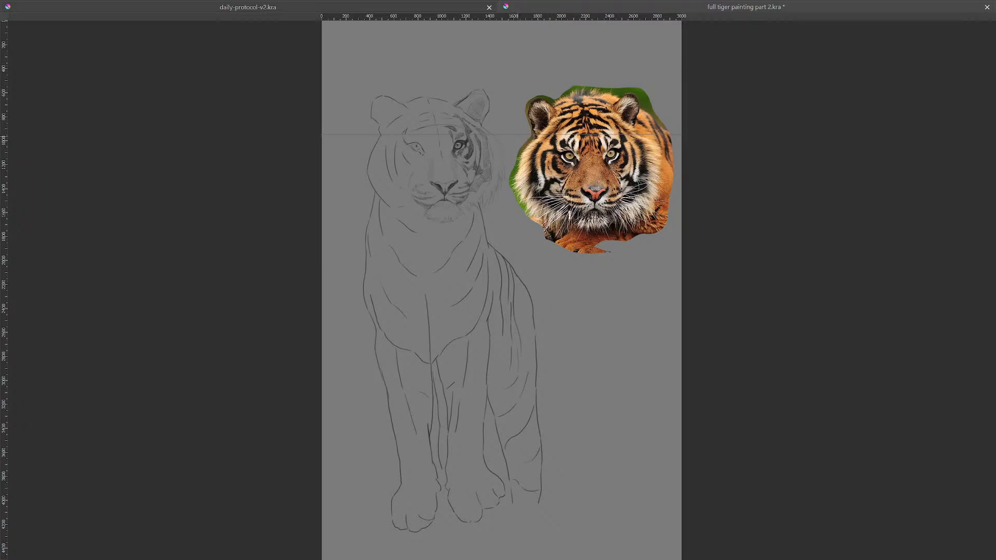
# Remove the horizontal guide by moving it off the canvas.
pyautogui.press('Tab')
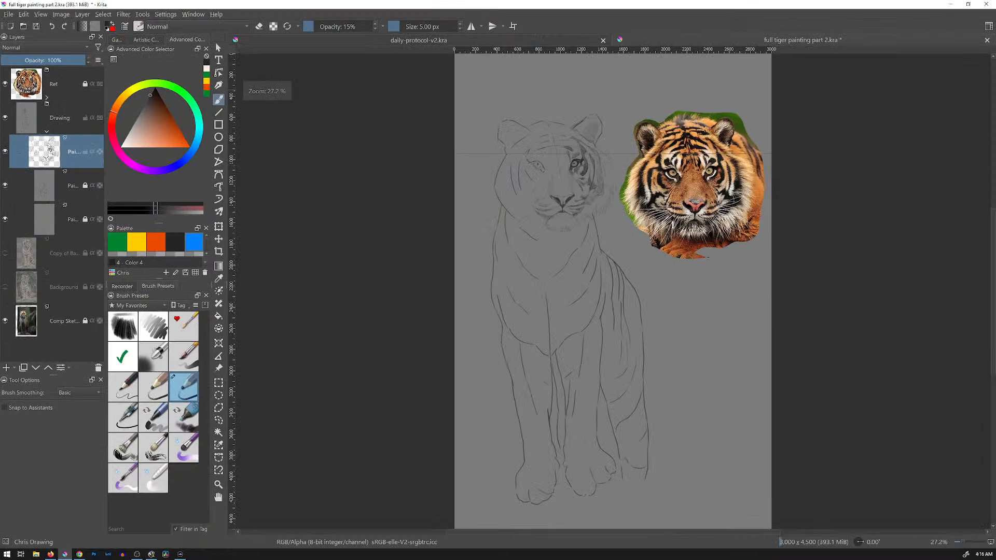
pyautogui.click(218, 48)
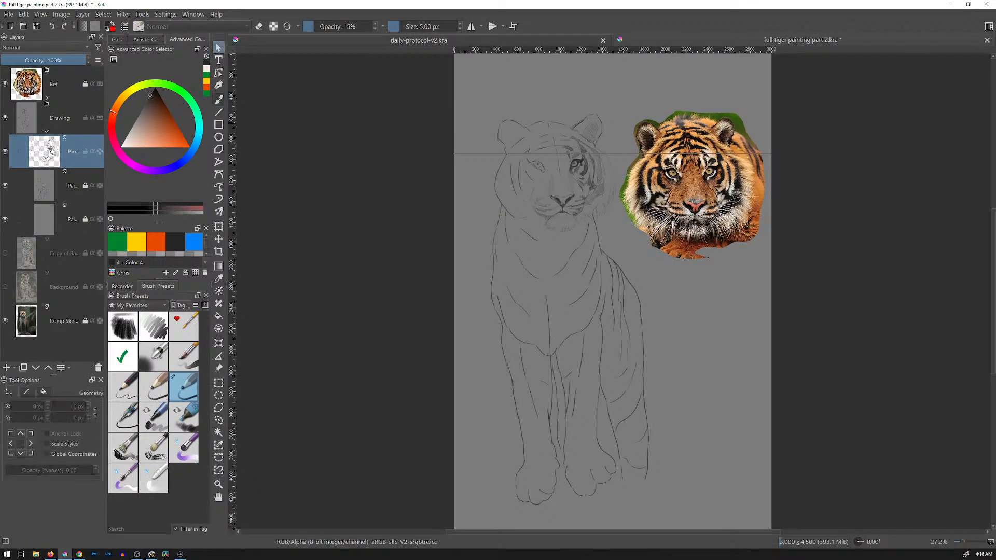
pyautogui.press('b')
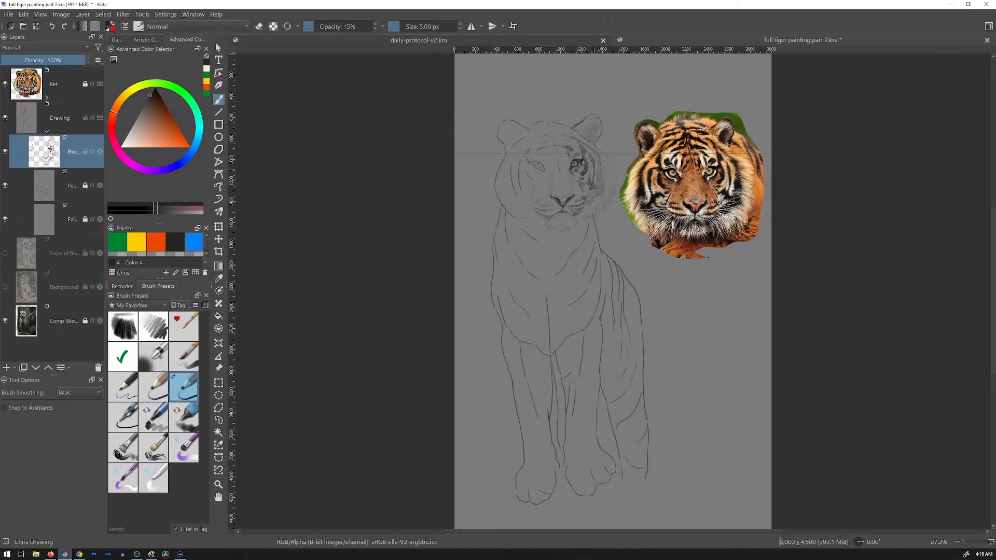
pyautogui.hotkey('alt', 'Tab')
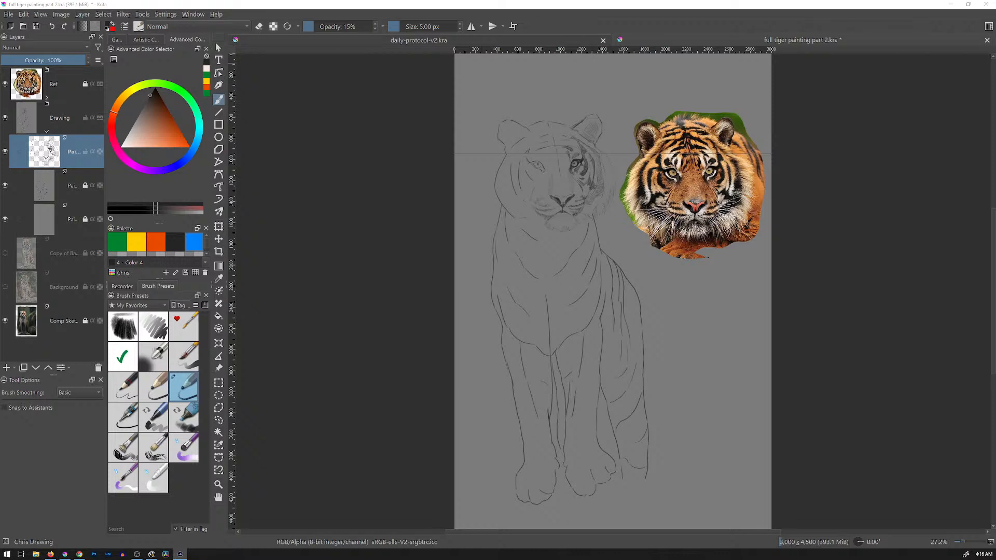
pyautogui.moveTo(618, 154); pyautogui.dragTo(633, 36)
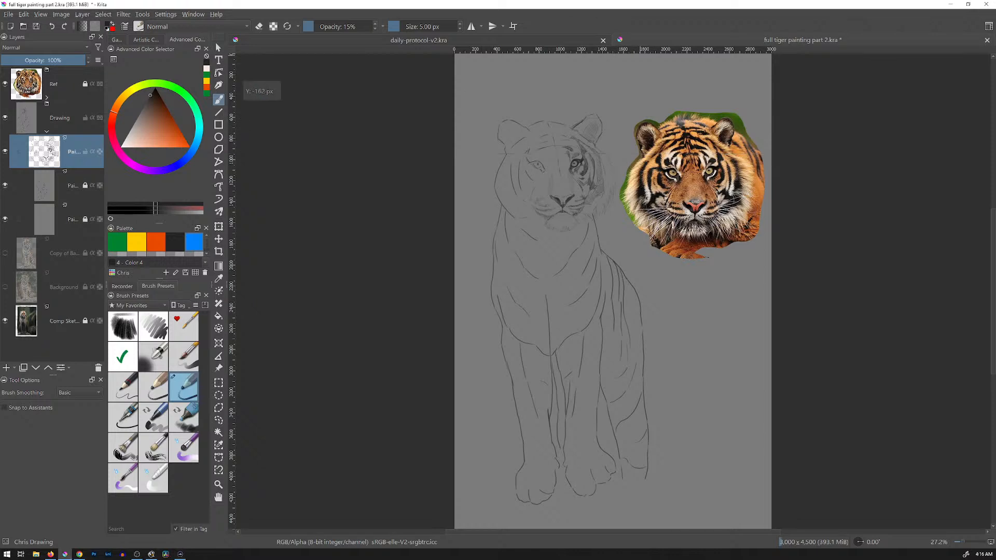
# Try horizontal alignment strokes beside the tiger's head and across both eyes, and undo them.
pyautogui.press('1')
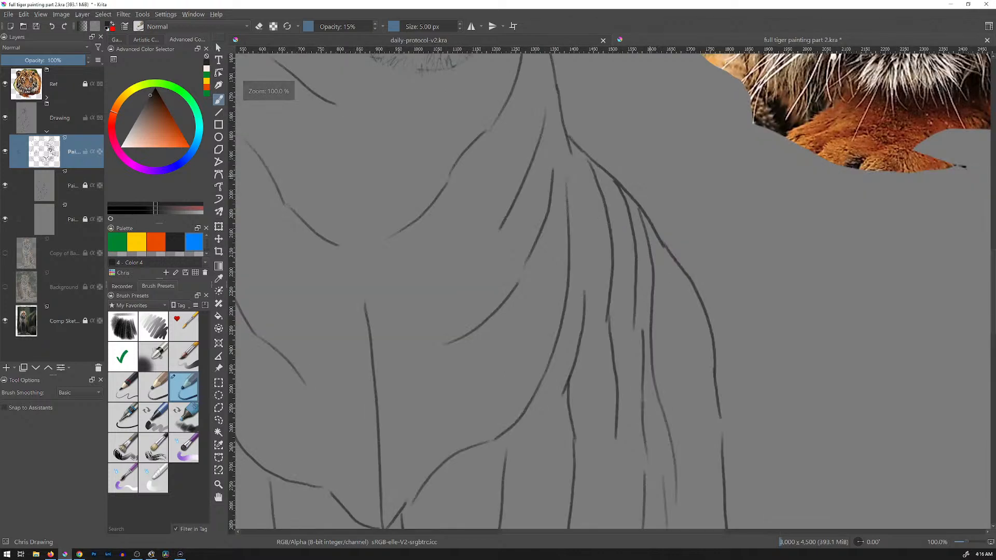
pyautogui.press('Tab')
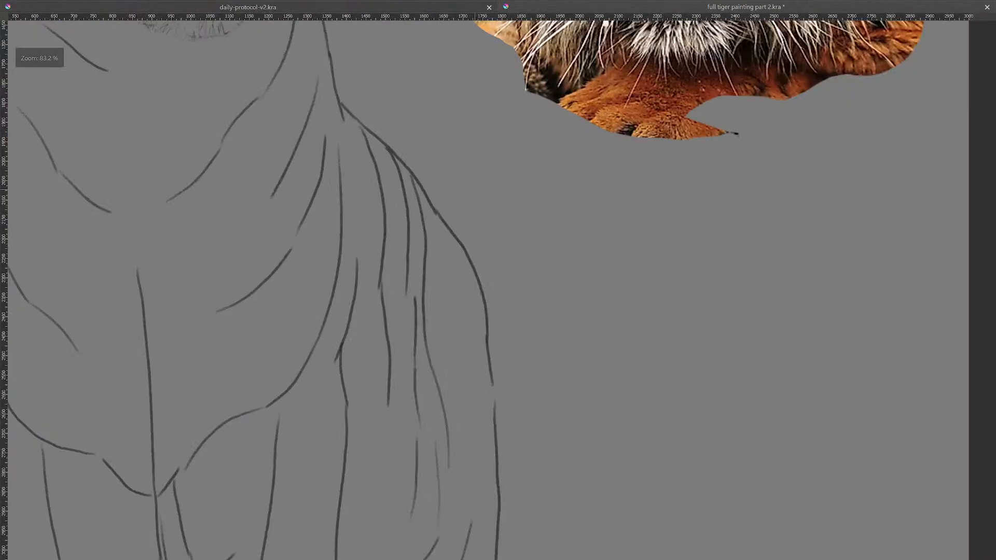
pyautogui.moveTo(456, 208); pyautogui.dragTo(595, 516)
pyautogui.moveTo(529, 173)
pyautogui.mouseDown()
pyautogui.moveTo(596, 310)
pyautogui.moveTo(595, 293)
pyautogui.mouseUp()
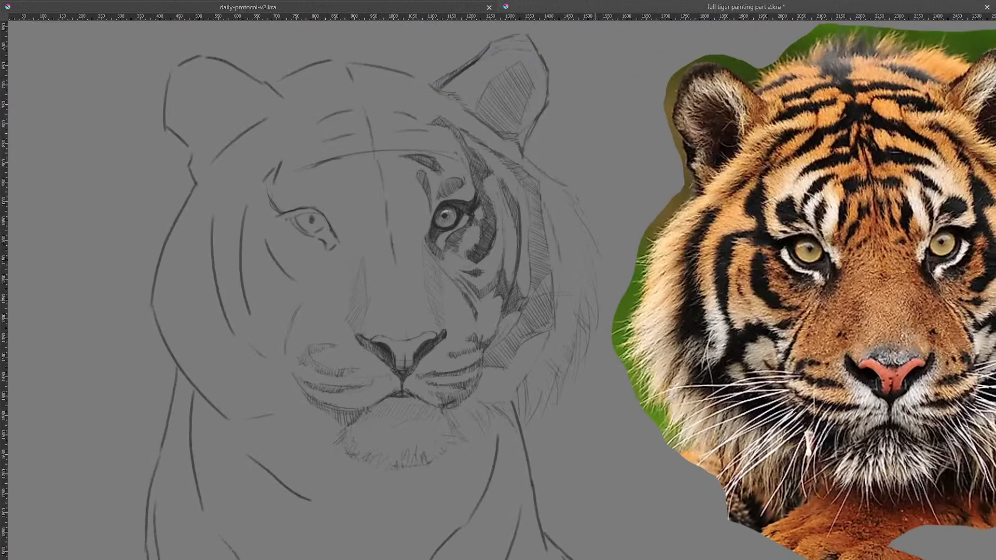
pyautogui.moveTo(597, 208)
pyautogui.mouseDown()
pyautogui.moveTo(622, 193)
pyautogui.moveTo(627, 207)
pyautogui.mouseUp()
pyautogui.hotkey('ctrl', 'z')
pyautogui.moveTo(447, 199); pyautogui.dragTo(289, 199)
pyautogui.hotkey('ctrl', 'z')
pyautogui.hotkey('ctrl', 'z')
# Add a horizontal guide across the tiger's ears and position it at about 652 px vertically.
pyautogui.moveTo(581, 17)
pyautogui.mouseDown()
pyautogui.moveTo(581, 242)
pyautogui.moveTo(581, 17)
pyautogui.mouseUp()
pyautogui.moveTo(559, 70)
pyautogui.mouseDown()
pyautogui.moveTo(560, 148)
pyautogui.moveTo(544, 67)
pyautogui.moveTo(551, 119)
pyautogui.mouseUp()
pyautogui.moveTo(549, 48); pyautogui.dragTo(546, 113)
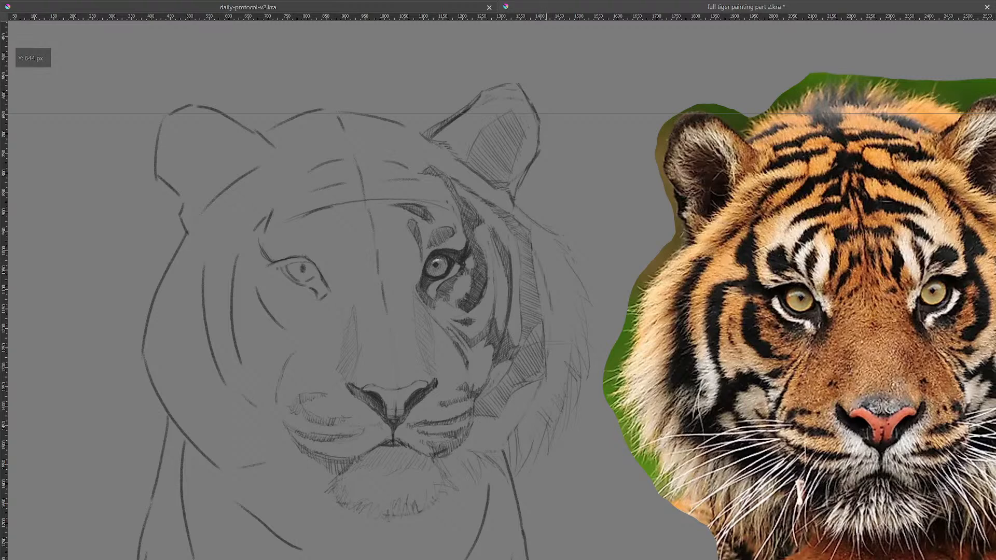
pyautogui.moveTo(554, 195)
pyautogui.mouseDown()
pyautogui.moveTo(553, 111)
pyautogui.moveTo(552, 123)
pyautogui.mouseUp()
pyautogui.moveTo(559, 41); pyautogui.dragTo(559, 59)
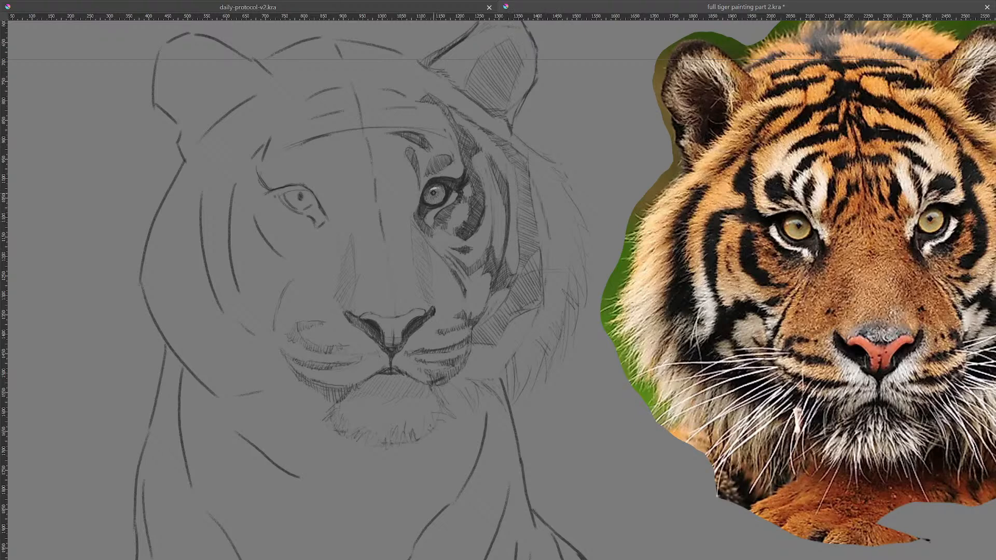
pyautogui.moveTo(553, 59); pyautogui.dragTo(540, 43)
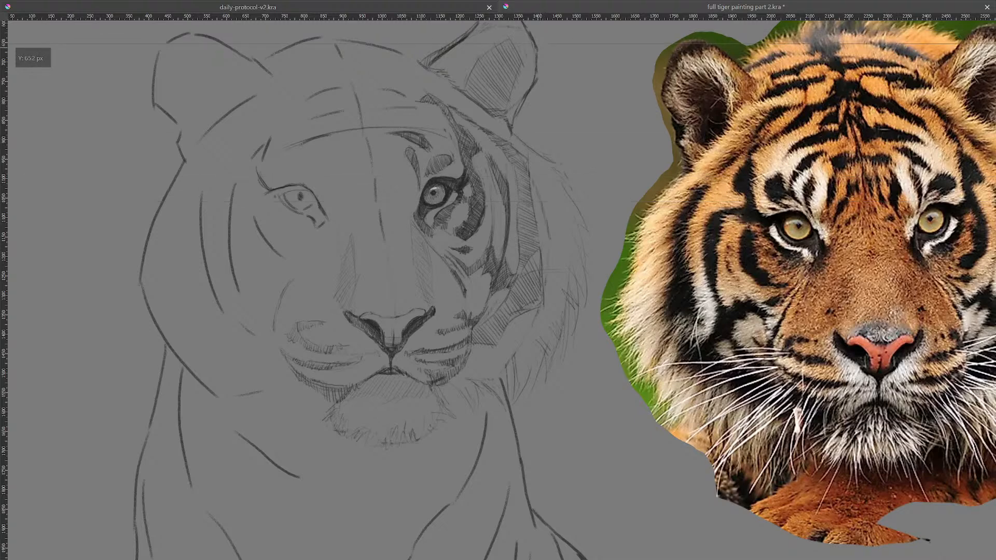
# Undo a test scribble beside the left-hand eye, and sketch two small cylinders next to the right-hand ear.
pyautogui.moveTo(337, 227); pyautogui.dragTo(348, 217)
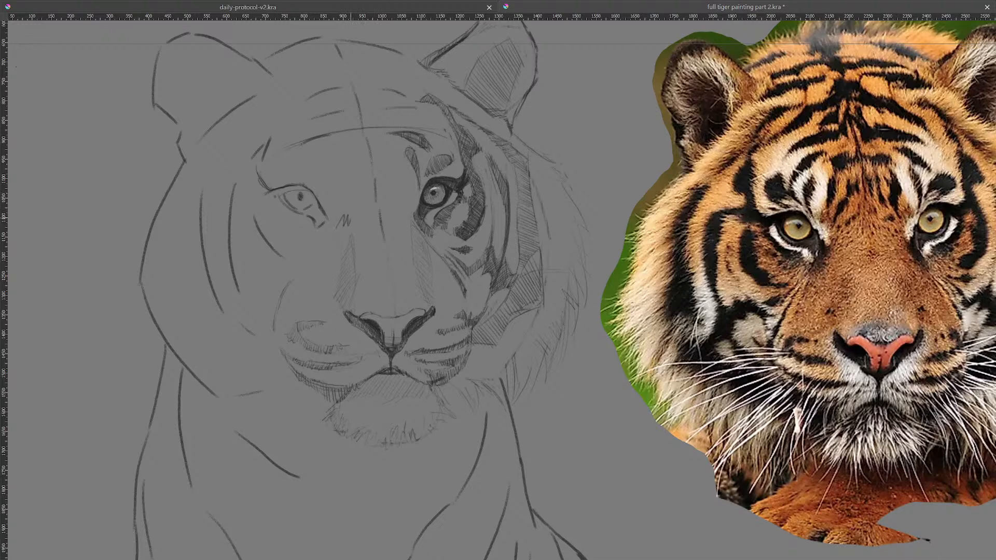
pyautogui.hotkey('ctrl', 'z')
pyautogui.moveTo(620, 154); pyautogui.dragTo(638, 196)
# Set the opacity to 100%, turn off erase mode, and undo the trial fills made on the drawing layer.
pyautogui.press('Tab')
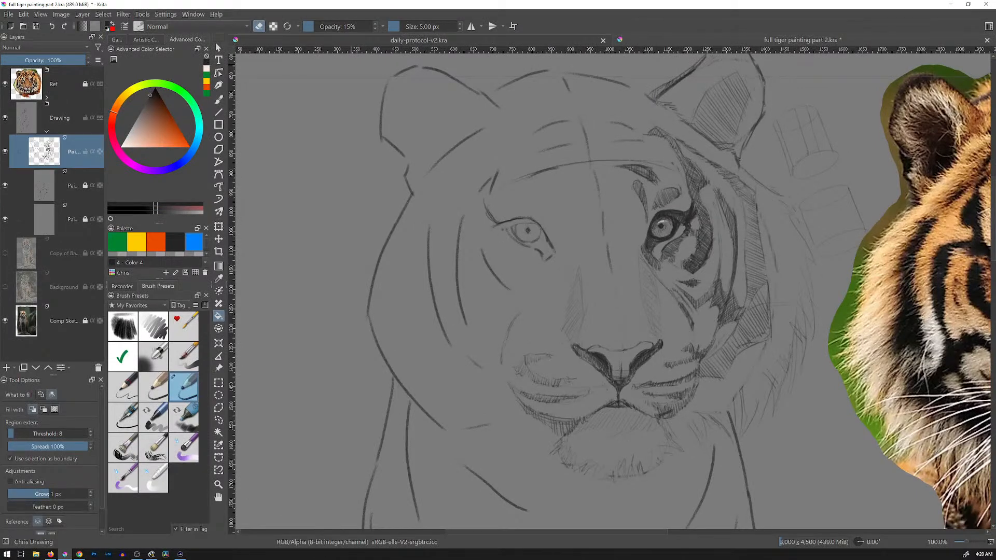
pyautogui.moveTo(351, 26); pyautogui.dragTo(378, 27)
pyautogui.moveTo(842, 145); pyautogui.dragTo(582, 173)
pyautogui.click(574, 173)
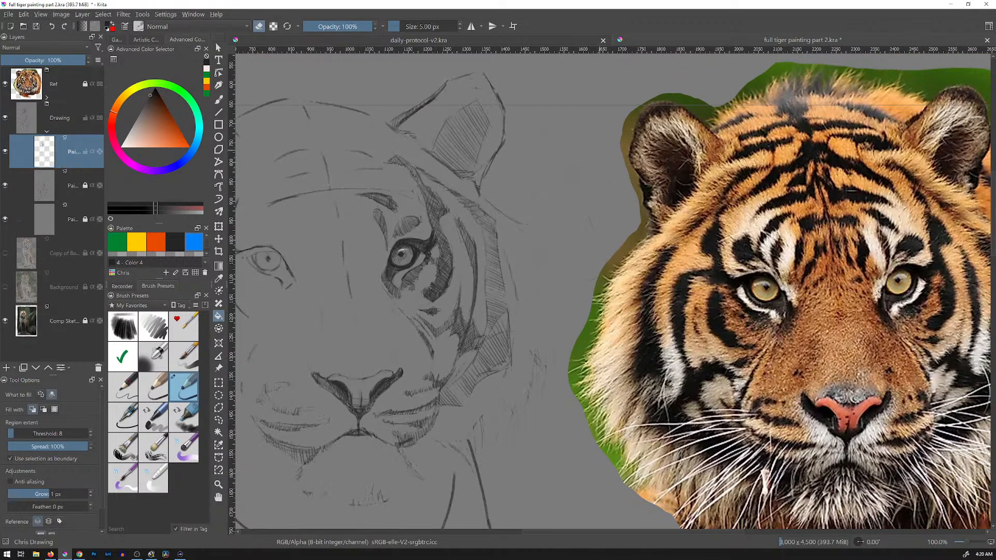
pyautogui.hotkey('ctrl', 'z')
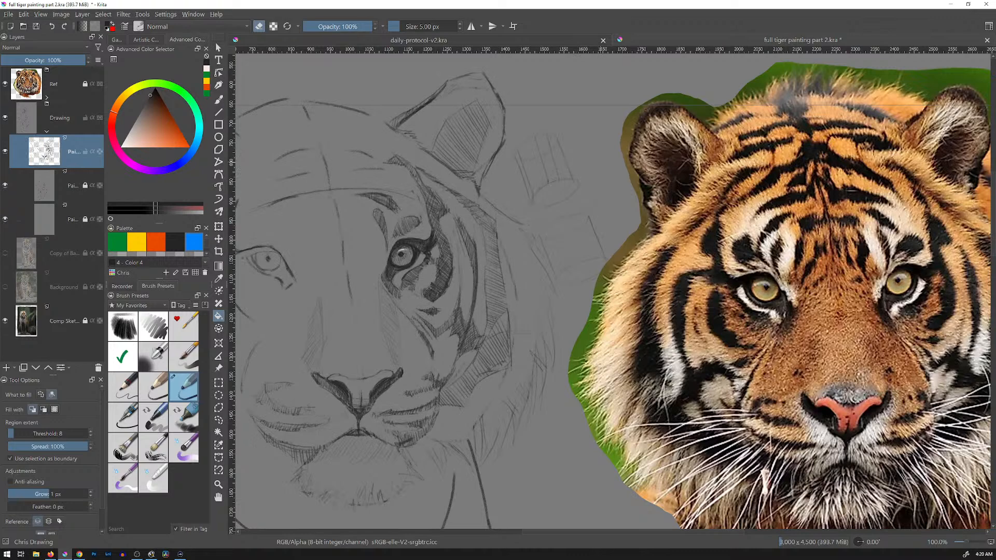
pyautogui.press('e')
pyautogui.hotkey('shift', 'BackSpace')
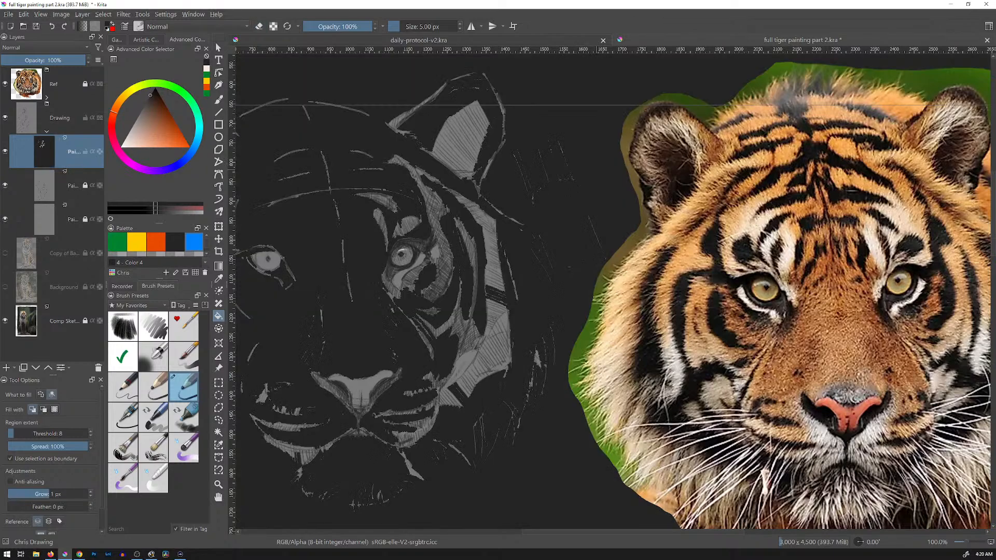
pyautogui.hotkey('ctrl', 'z')
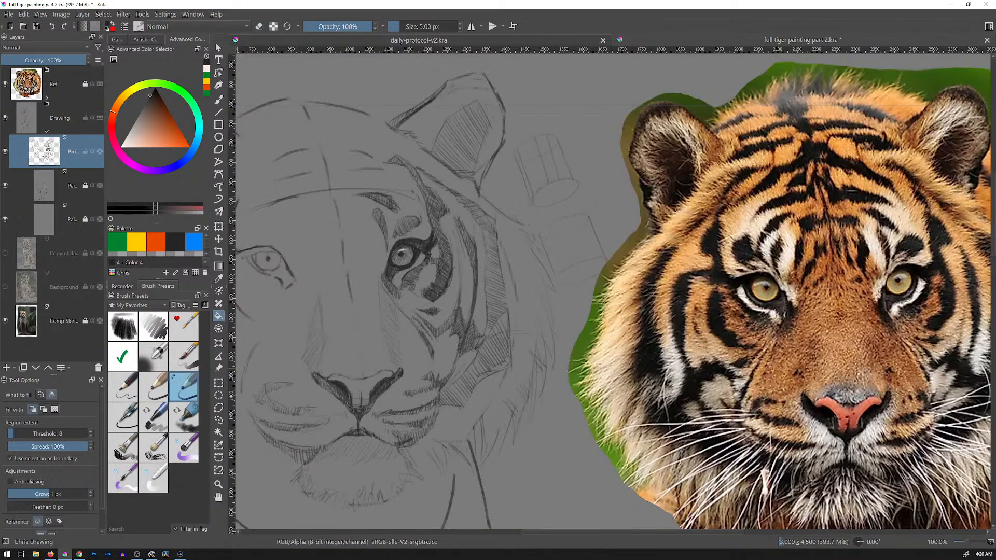
# Choose the Chris Writing brush preset, and lasso and delete the two cylinders beside the right-hand ear.
pyautogui.click(123, 417)
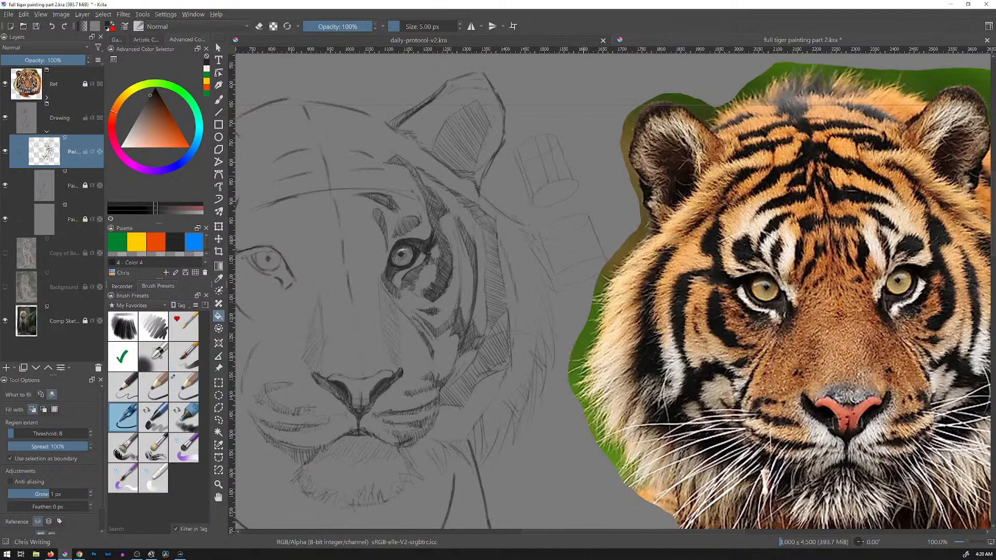
pyautogui.press('l')
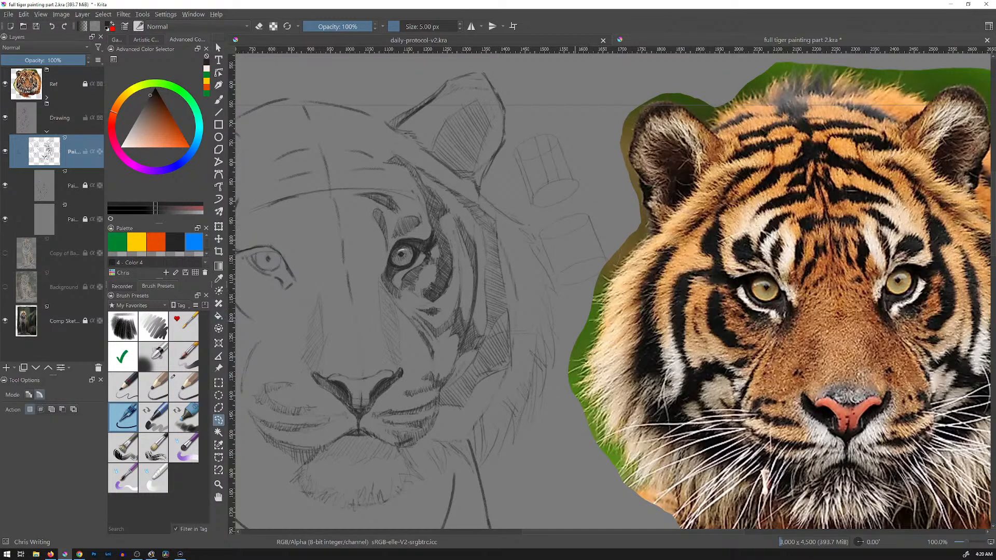
pyautogui.moveTo(579, 330); pyautogui.dragTo(577, 318)
pyautogui.press('Delete')
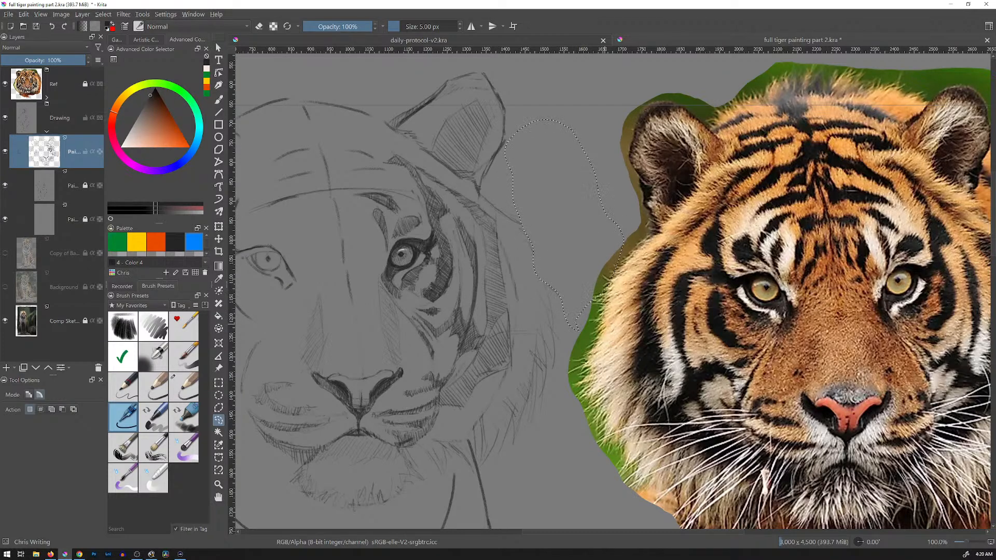
pyautogui.hotkey('ctrl', 'shift', 'a')
# Draw a tilted cylinder on the empty canvas to the left of the tiger's head.
pyautogui.moveTo(273, 386)
pyautogui.mouseDown()
pyautogui.moveTo(577, 193)
pyautogui.moveTo(727, 269)
pyautogui.moveTo(658, 420)
pyautogui.moveTo(679, 434)
pyautogui.mouseUp()
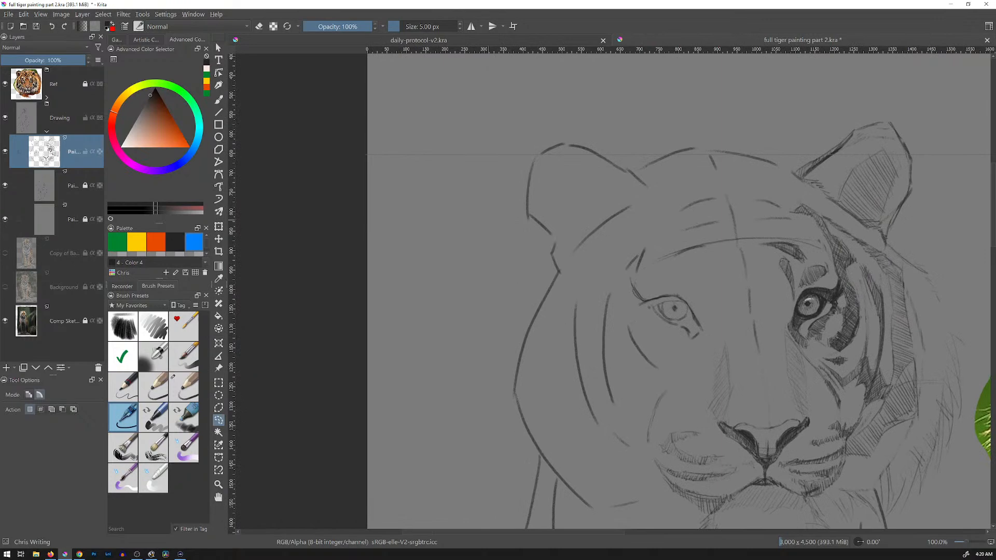
pyautogui.press('b')
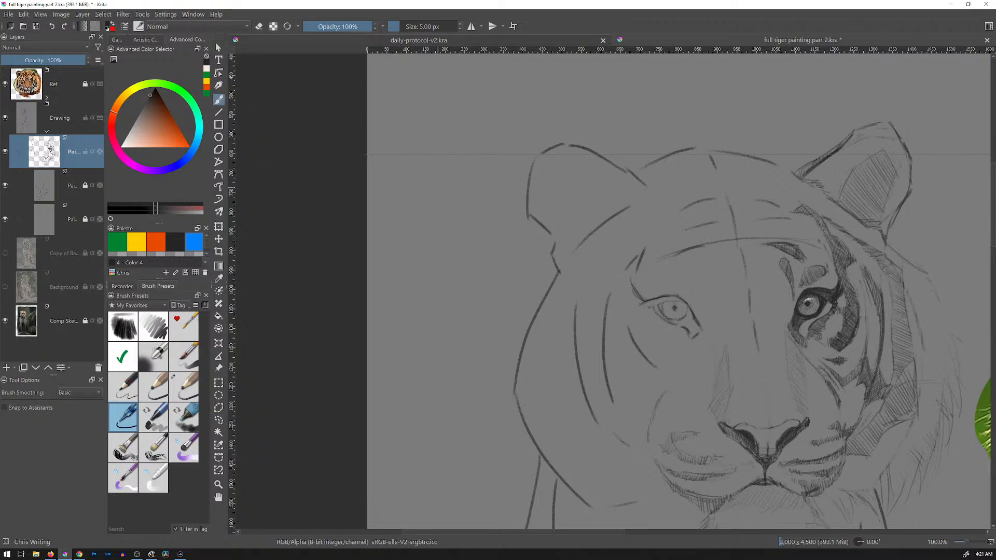
pyautogui.moveTo(393, 229)
pyautogui.mouseDown()
pyautogui.moveTo(415, 196)
pyautogui.moveTo(392, 222)
pyautogui.mouseUp()
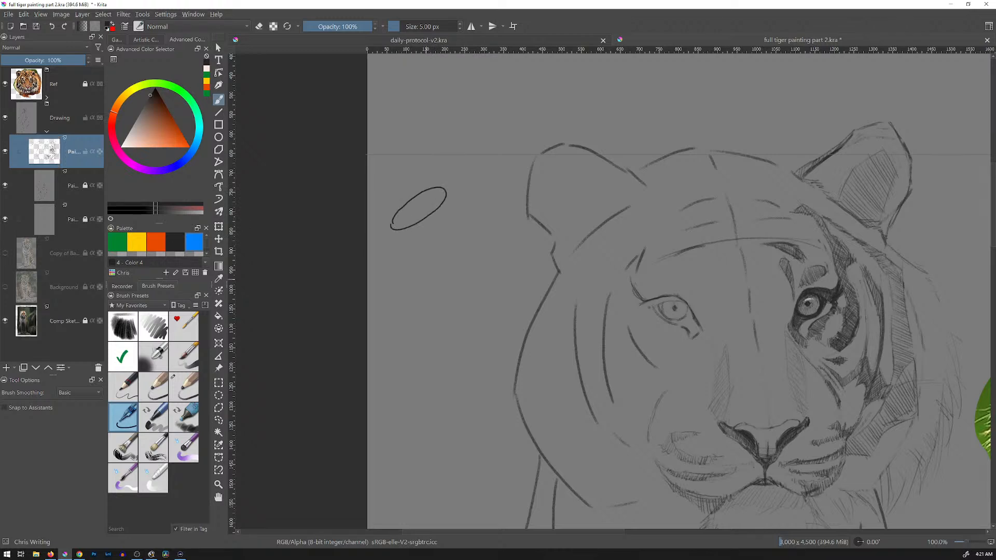
pyautogui.moveTo(444, 254); pyautogui.dragTo(465, 244)
pyautogui.moveTo(392, 227); pyautogui.dragTo(423, 286)
pyautogui.moveTo(445, 190); pyautogui.dragTo(480, 243)
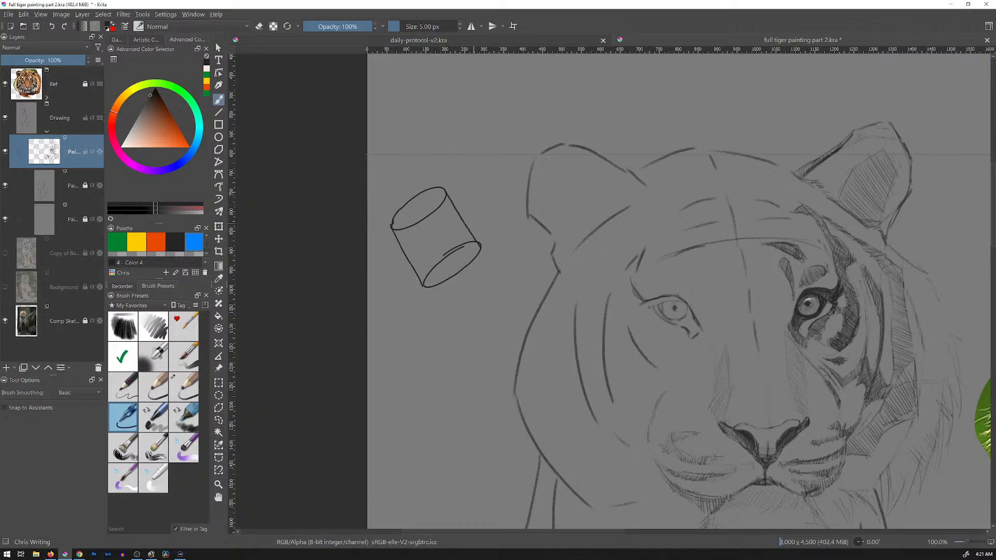
# Divide the tilted cylinder's side into bands with three lengthwise lines.
pyautogui.moveTo(429, 191); pyautogui.dragTo(462, 248)
pyautogui.moveTo(418, 194); pyautogui.dragTo(450, 251)
pyautogui.moveTo(395, 217); pyautogui.dragTo(429, 275)
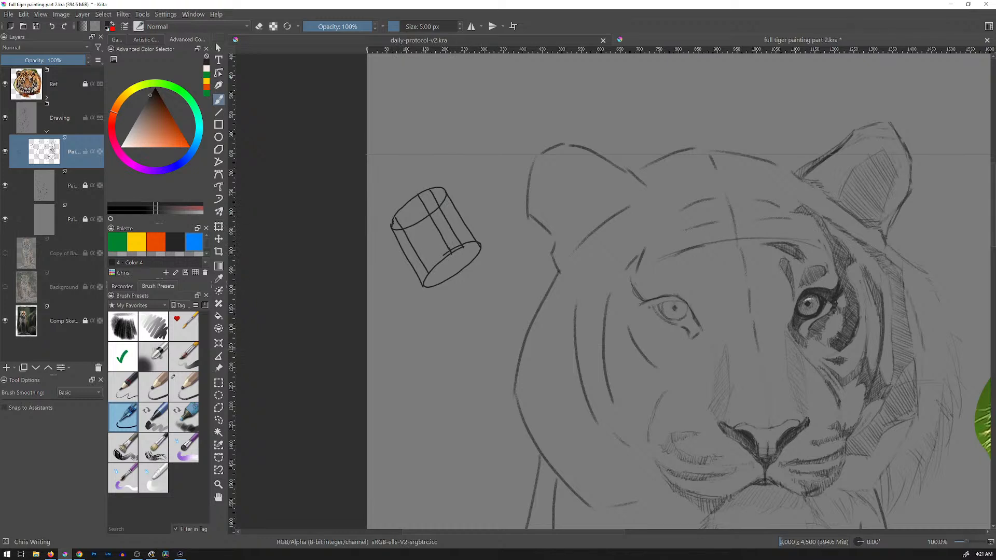
# Draw a second, smaller tilted cylinder below the banded one.
pyautogui.moveTo(447, 332)
pyautogui.mouseDown()
pyautogui.moveTo(458, 341)
pyautogui.moveTo(440, 333)
pyautogui.mouseUp()
pyautogui.moveTo(475, 372)
pyautogui.mouseDown()
pyautogui.moveTo(441, 415)
pyautogui.moveTo(473, 370)
pyautogui.mouseUp()
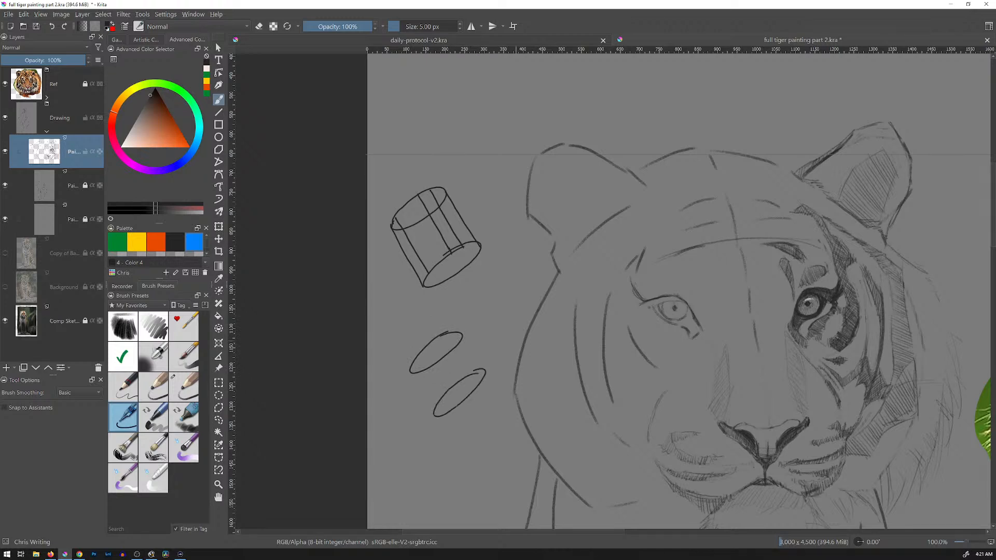
pyautogui.moveTo(461, 334); pyautogui.dragTo(485, 372)
pyautogui.moveTo(410, 372); pyautogui.dragTo(439, 418)
# Fill the upper cylinder's far-right band near-black, and its adjacent band and left-edge band a slightly lighter dark grey.
pyautogui.press('f')
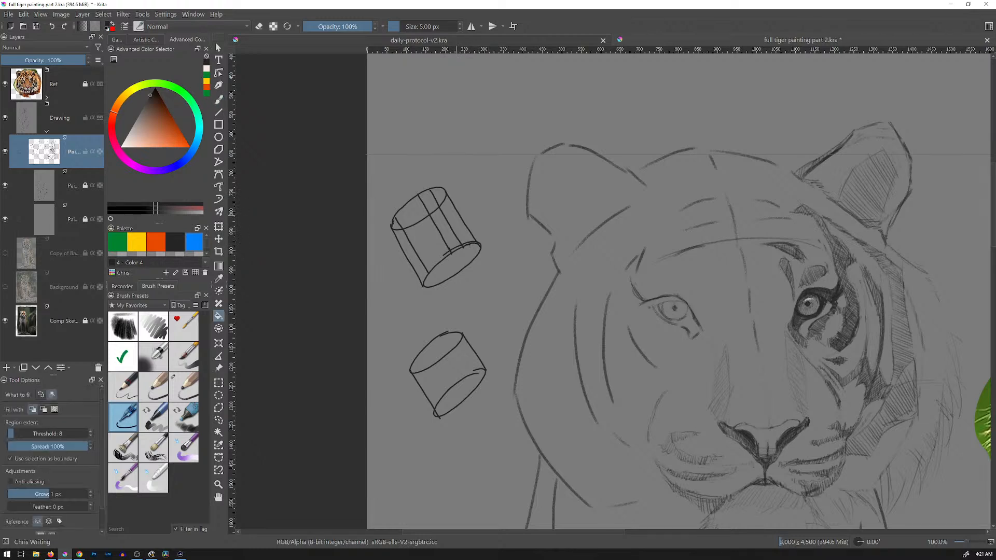
pyautogui.click(456, 219)
pyautogui.click(438, 196)
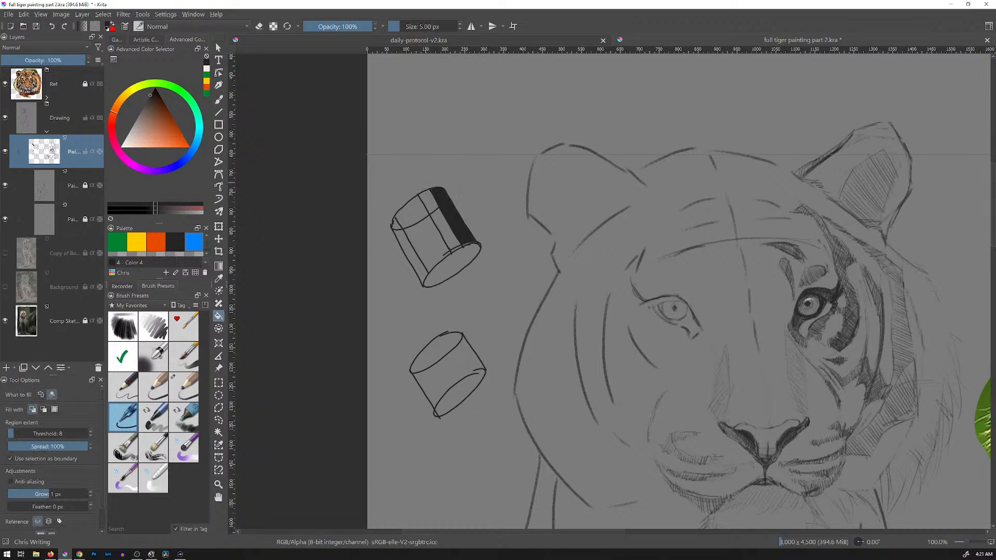
pyautogui.click(175, 242)
pyautogui.click(445, 228)
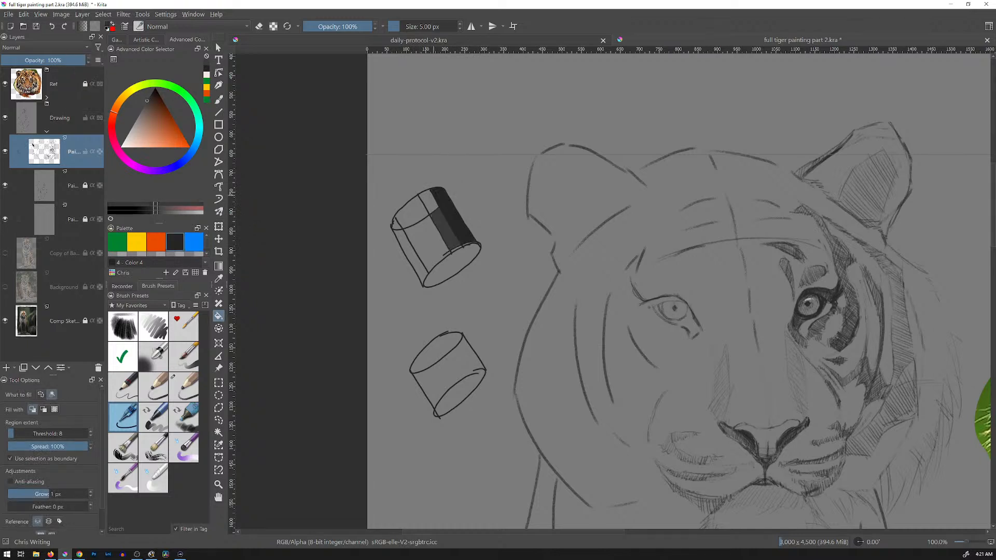
pyautogui.click(428, 203)
pyautogui.click(409, 257)
pyautogui.click(396, 225)
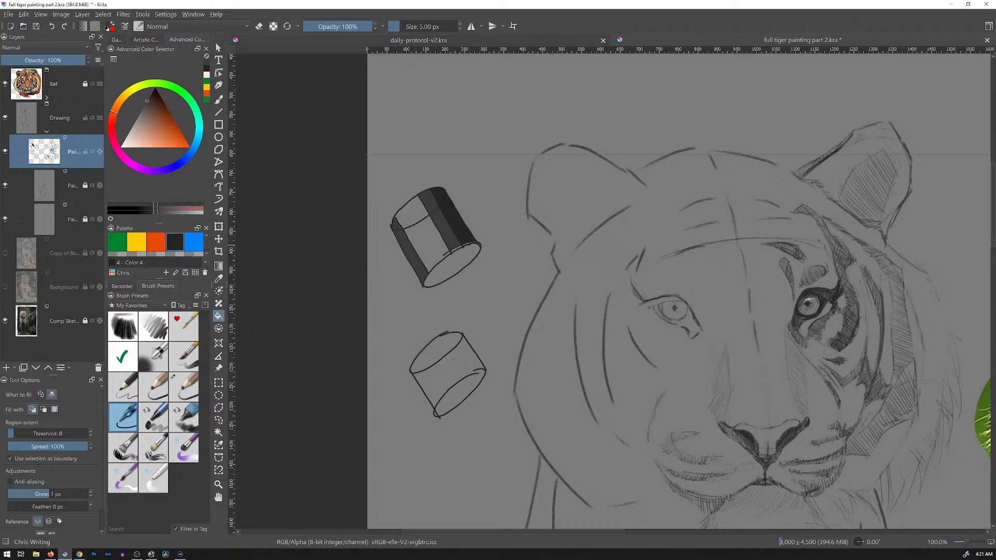
# Lighten the color to a mid grey and fill the upper cylinder's wide middle band, including its top section.
pyautogui.press('l')
pyautogui.press('l')
pyautogui.press('l')
pyautogui.press('l')
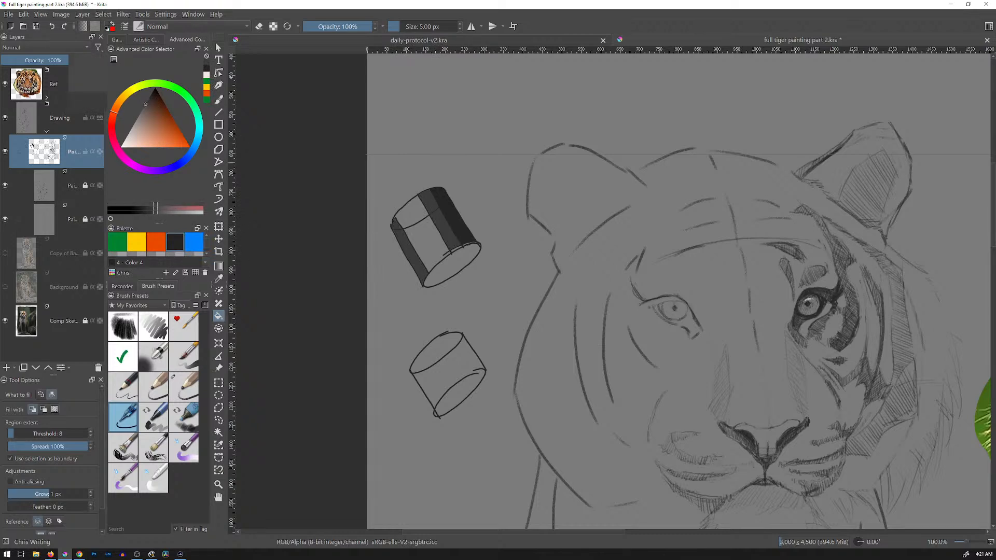
pyautogui.click(445, 254)
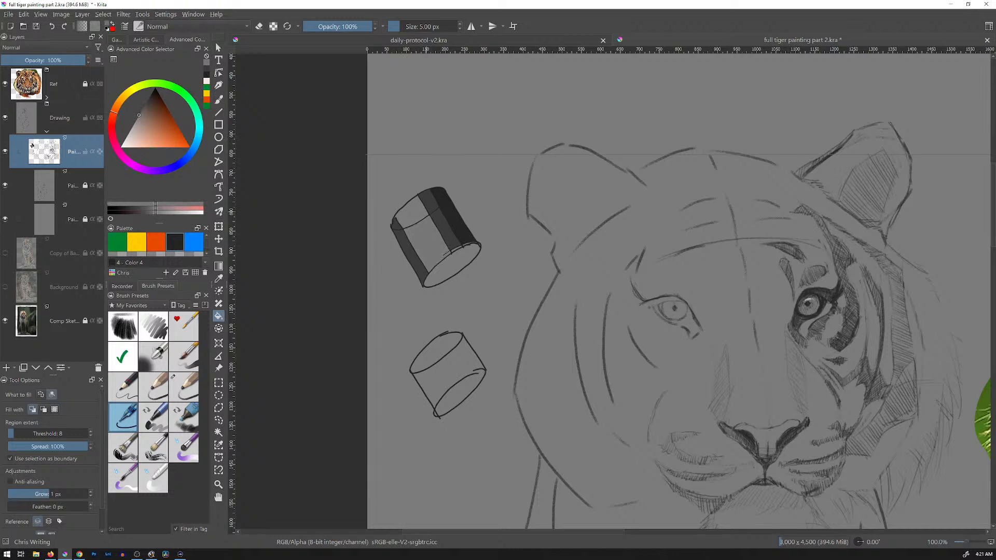
pyautogui.click(415, 212)
# Paint over the stray inner lines of the upper cylinder with sampled band shades, and redraw its right edge in near-black.
pyautogui.press('b')
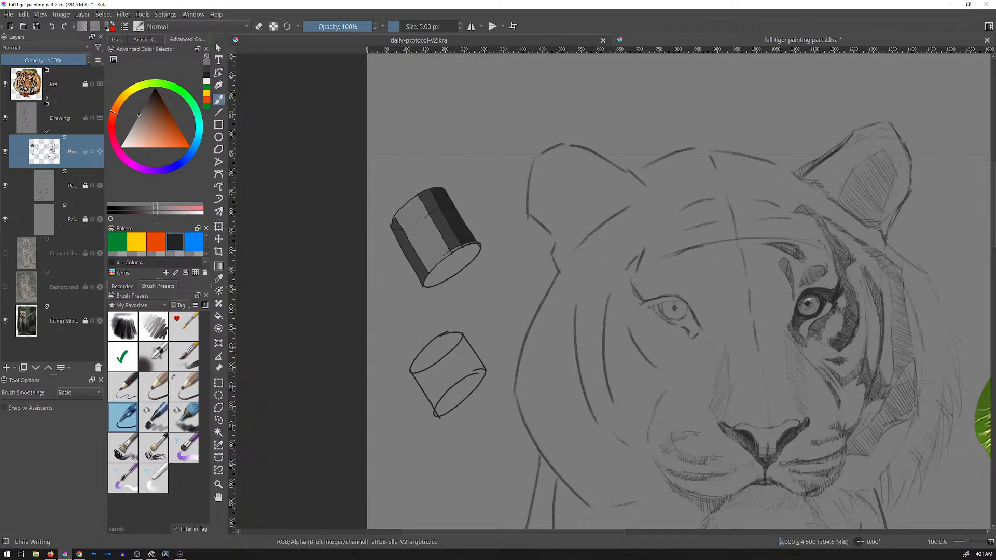
pyautogui.keyDown('ctrl'); pyautogui.click(437, 216); pyautogui.keyUp('ctrl')
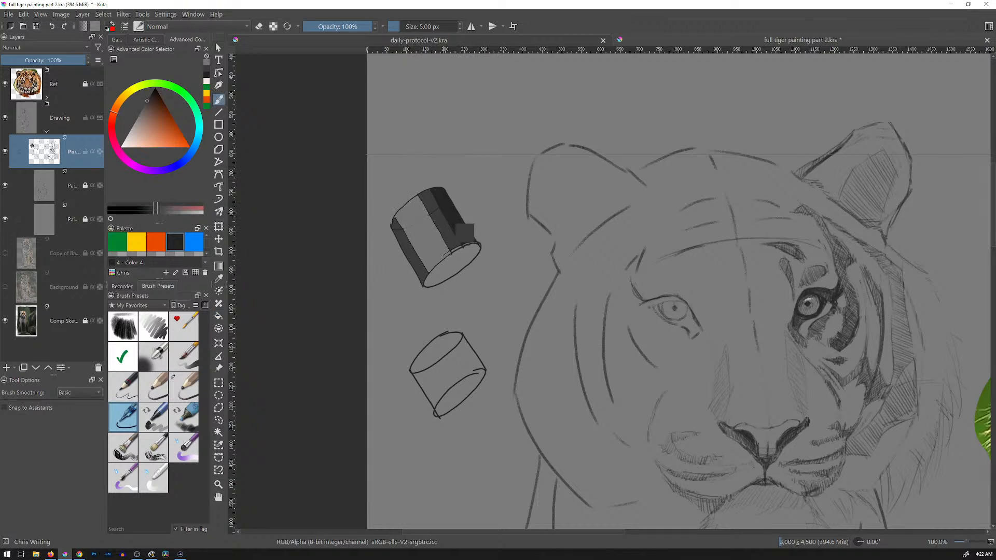
pyautogui.click(409, 221)
pyautogui.keyDown('ctrl'); pyautogui.click(454, 239); pyautogui.keyUp('ctrl')
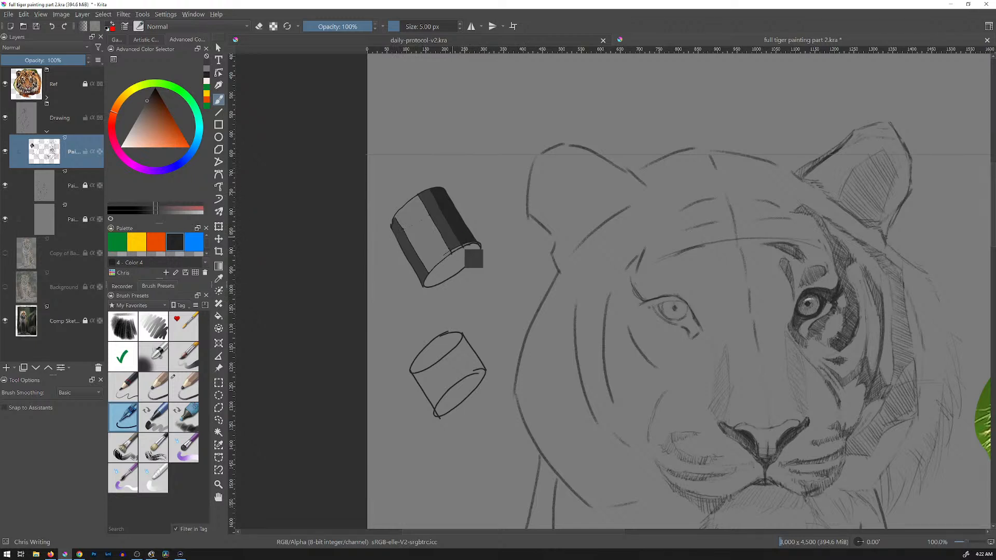
pyautogui.moveTo(462, 247); pyautogui.dragTo(454, 250)
pyautogui.keyDown('ctrl'); pyautogui.click(467, 244); pyautogui.keyUp('ctrl')
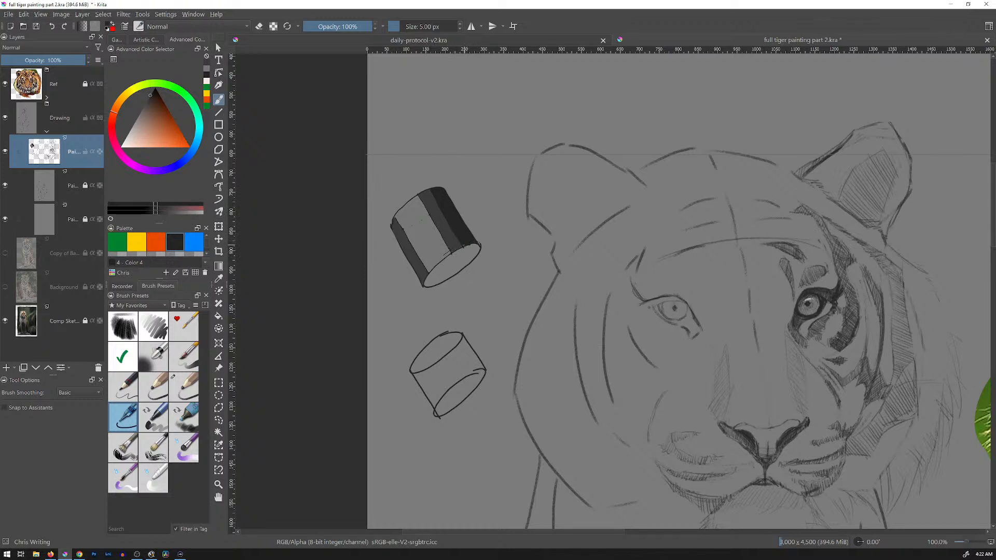
pyautogui.moveTo(475, 242); pyautogui.dragTo(478, 243)
pyautogui.moveTo(445, 190); pyautogui.dragTo(476, 241)
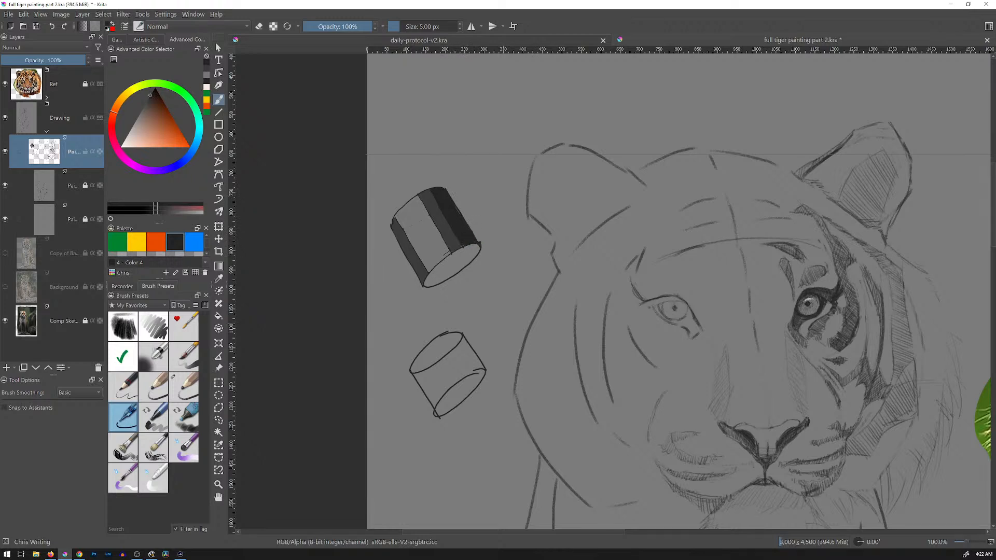
pyautogui.press('g')
pyautogui.moveTo(499, 250); pyautogui.dragTo(491, 233)
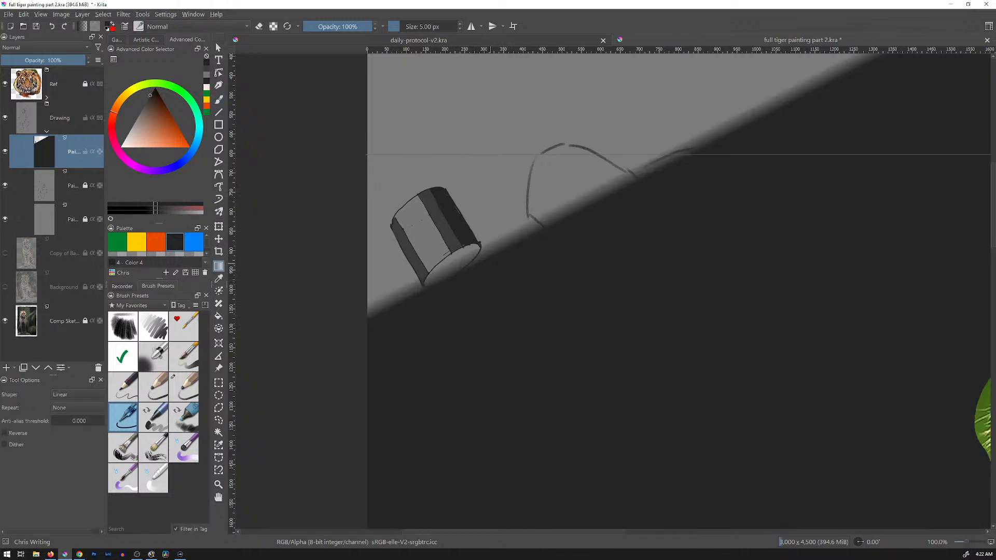
pyautogui.hotkey('ctrl', 'z')
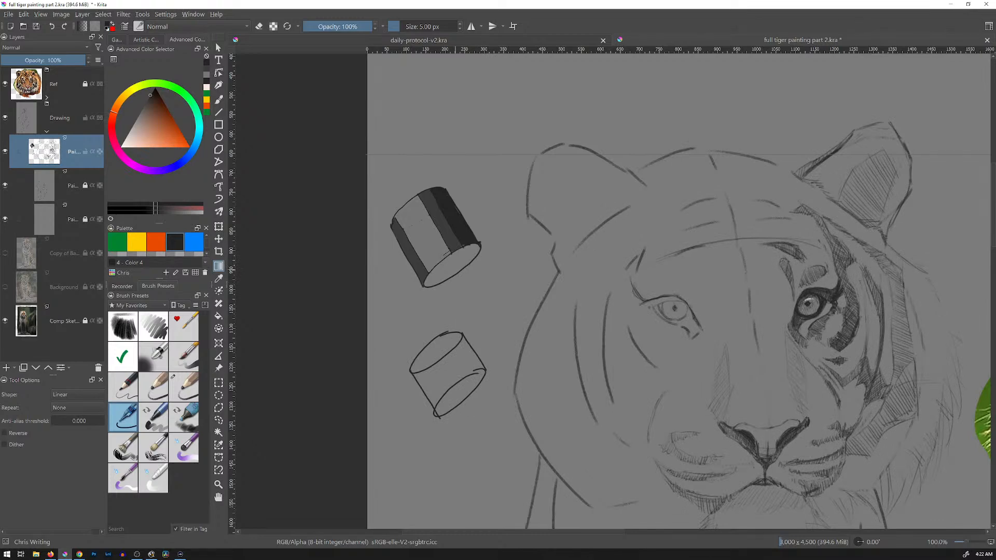
pyautogui.hotkey('ctrl', 'shift', 'z')
pyautogui.hotkey('ctrl', 'z')
pyautogui.click(153, 357)
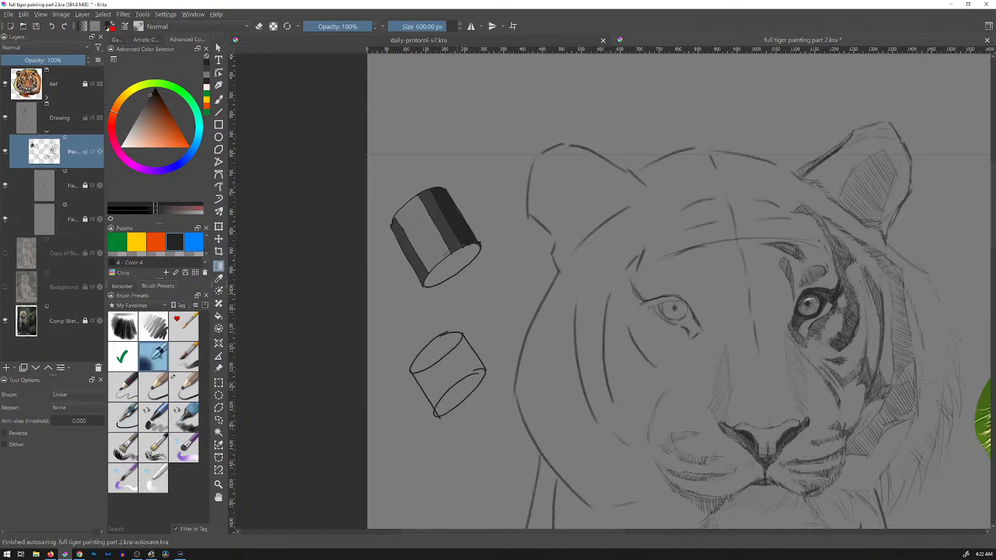
pyautogui.press('b')
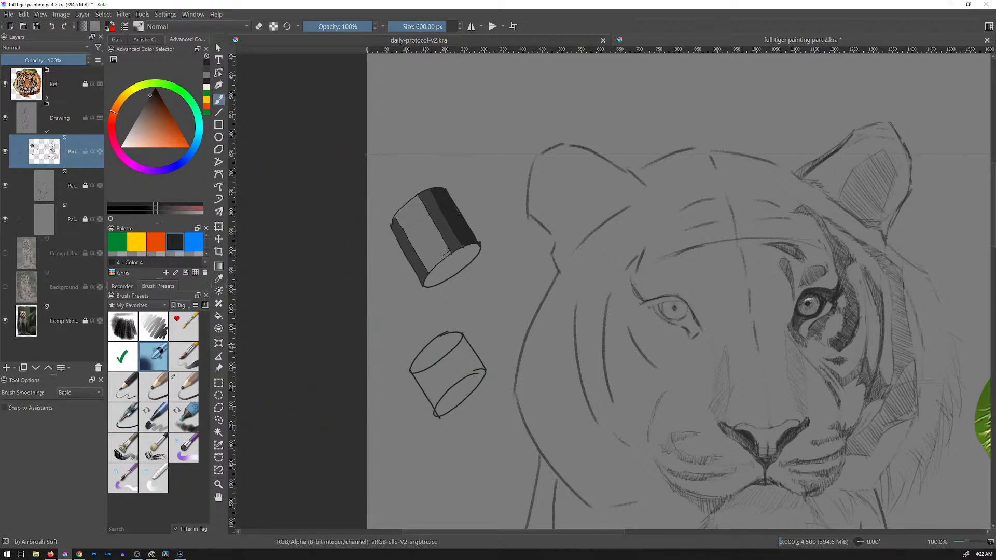
pyautogui.click(184, 387)
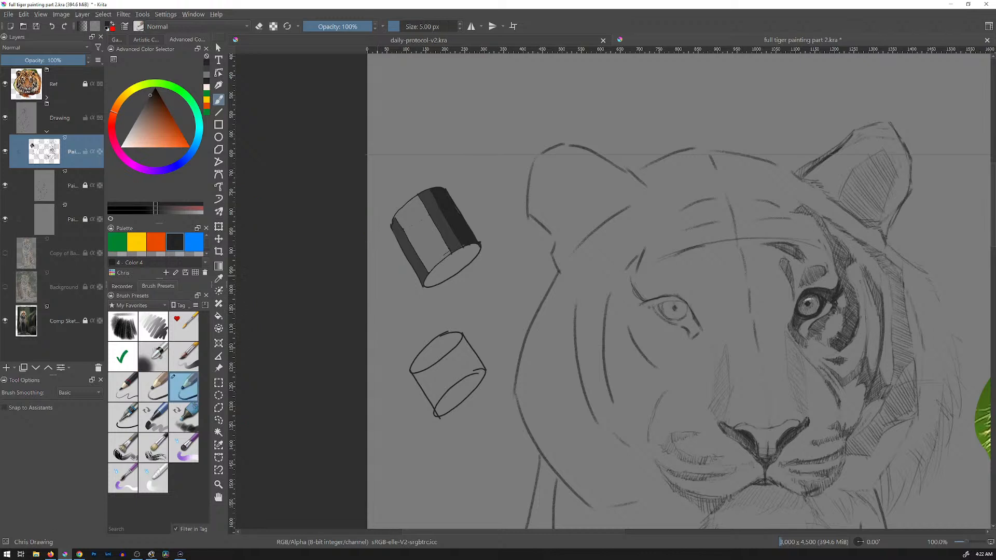
# With the Chris Writing preset, divide the lower cylinder's side into lengthwise bands and add a curved line across it.
pyautogui.click(123, 418)
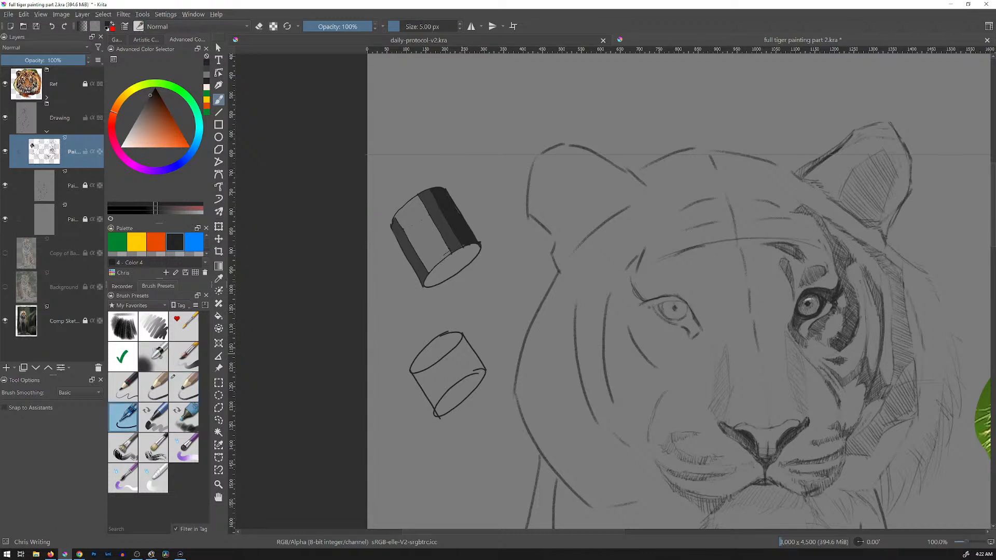
pyautogui.moveTo(459, 348); pyautogui.dragTo(481, 380)
pyautogui.moveTo(449, 351); pyautogui.dragTo(474, 389)
pyautogui.moveTo(422, 372); pyautogui.dragTo(447, 412)
pyautogui.hotkey('ctrl', 'z')
pyautogui.moveTo(448, 333); pyautogui.dragTo(478, 376)
pyautogui.hotkey('ctrl', 'z')
pyautogui.moveTo(448, 333); pyautogui.dragTo(473, 373)
pyautogui.moveTo(437, 339)
pyautogui.mouseDown()
pyautogui.moveTo(450, 379)
pyautogui.moveTo(437, 395)
pyautogui.mouseUp()
# Hatch the lower cylinder's right-hand band with dense strokes running across the form.
pyautogui.moveTo(536, 332); pyautogui.dragTo(530, 269)
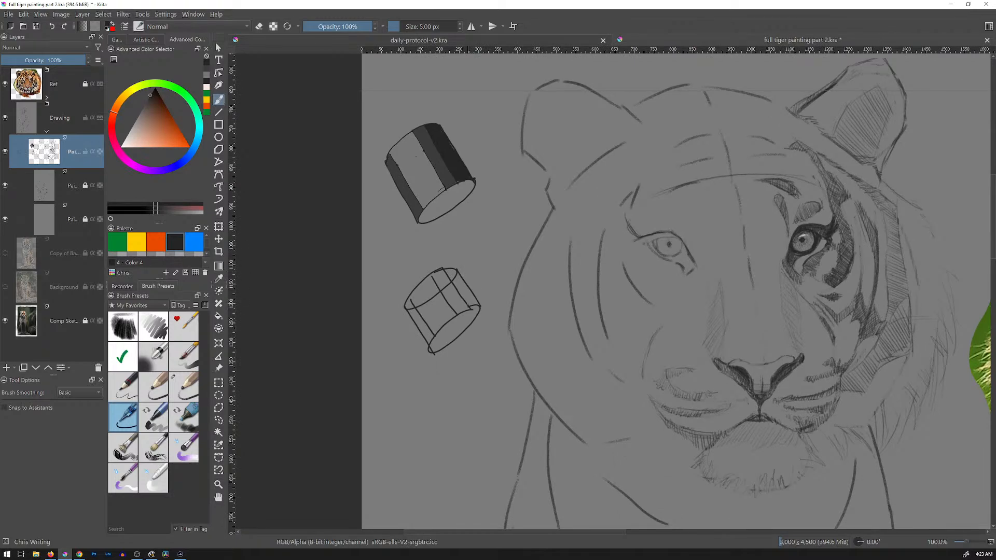
pyautogui.moveTo(465, 303)
pyautogui.mouseDown()
pyautogui.moveTo(478, 300)
pyautogui.moveTo(470, 288)
pyautogui.mouseUp()
pyautogui.moveTo(456, 290)
pyautogui.mouseDown()
pyautogui.moveTo(467, 285)
pyautogui.moveTo(454, 270)
pyautogui.mouseUp()
pyautogui.moveTo(446, 273)
pyautogui.mouseDown()
pyautogui.moveTo(458, 269)
pyautogui.moveTo(464, 283)
pyautogui.mouseUp()
pyautogui.moveTo(457, 291); pyautogui.dragTo(473, 291)
pyautogui.moveTo(461, 298); pyautogui.dragTo(474, 294)
pyautogui.moveTo(432, 275); pyautogui.dragTo(449, 278)
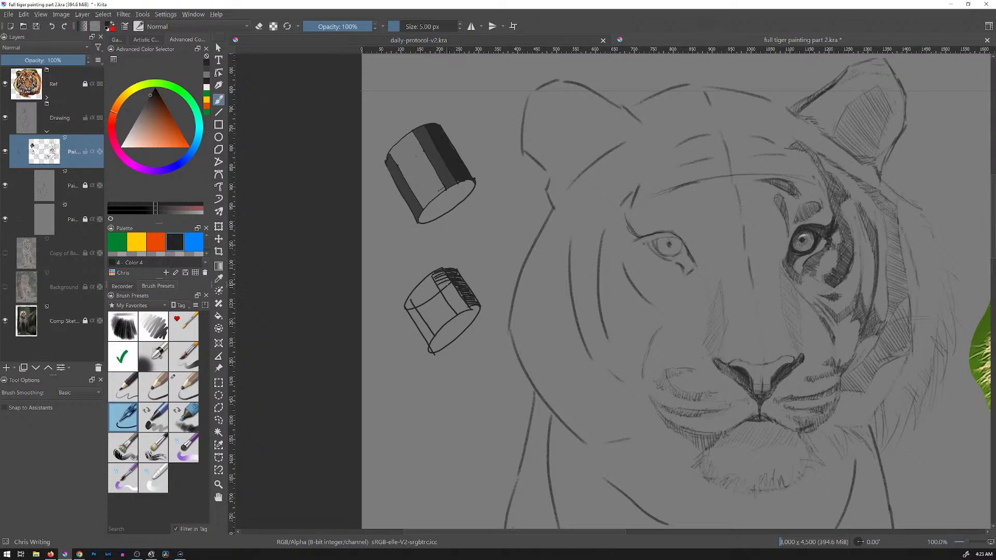
# Hatch the lower cylinder's second, left-edge and middle bands with curved cross-contour strokes, keeping the middle hatching more open.
pyautogui.moveTo(455, 291)
pyautogui.mouseDown()
pyautogui.moveTo(445, 297)
pyautogui.moveTo(466, 312)
pyautogui.mouseUp()
pyautogui.moveTo(406, 299); pyautogui.dragTo(433, 342)
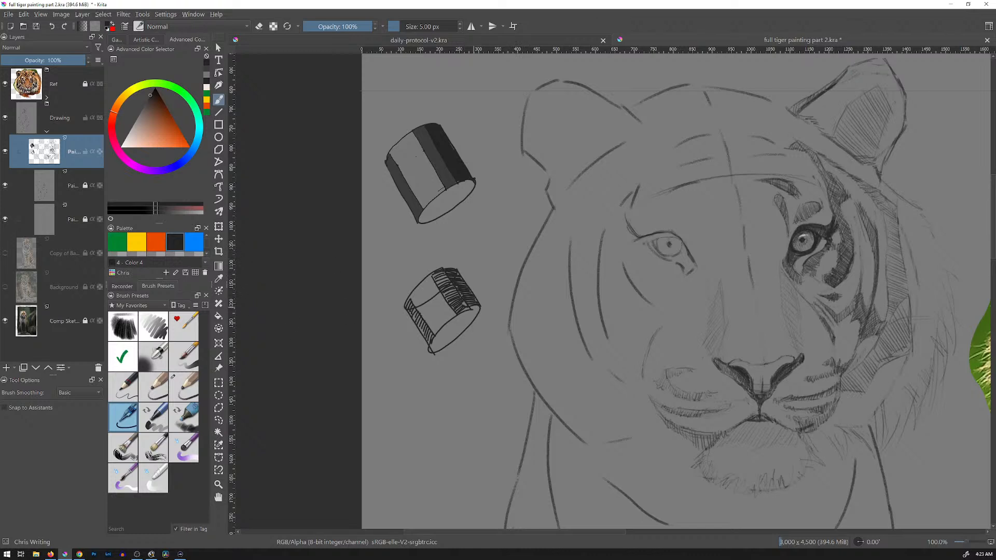
pyautogui.moveTo(468, 304); pyautogui.dragTo(477, 303)
pyautogui.moveTo(434, 274)
pyautogui.mouseDown()
pyautogui.moveTo(411, 301)
pyautogui.moveTo(435, 301)
pyautogui.mouseUp()
pyautogui.moveTo(435, 301)
pyautogui.mouseDown()
pyautogui.moveTo(422, 319)
pyautogui.moveTo(450, 304)
pyautogui.moveTo(432, 334)
pyautogui.moveTo(427, 323)
pyautogui.moveTo(461, 313)
pyautogui.moveTo(427, 348)
pyautogui.mouseUp()
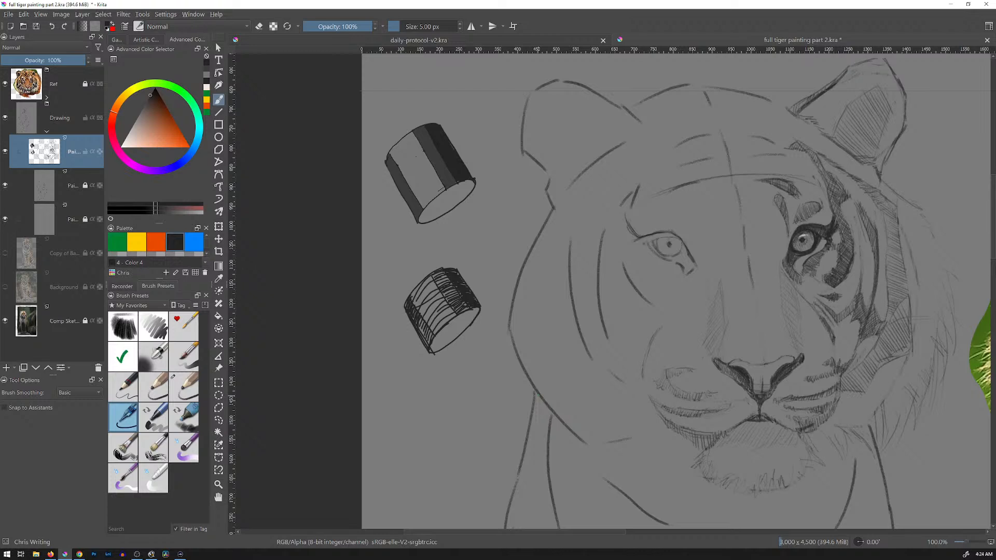
# Draw an arrow below each cylinder pointing up at its lower left side.
pyautogui.moveTo(392, 258); pyautogui.dragTo(404, 223)
pyautogui.moveTo(394, 388)
pyautogui.mouseDown()
pyautogui.moveTo(409, 345)
pyautogui.moveTo(411, 358)
pyautogui.mouseUp()
# Add an empty paint layer above the sketch, and set up the Chris Drawing preset at 15.80 px with the dark palette color.
pyautogui.moveTo(752, 281); pyautogui.dragTo(616, 256)
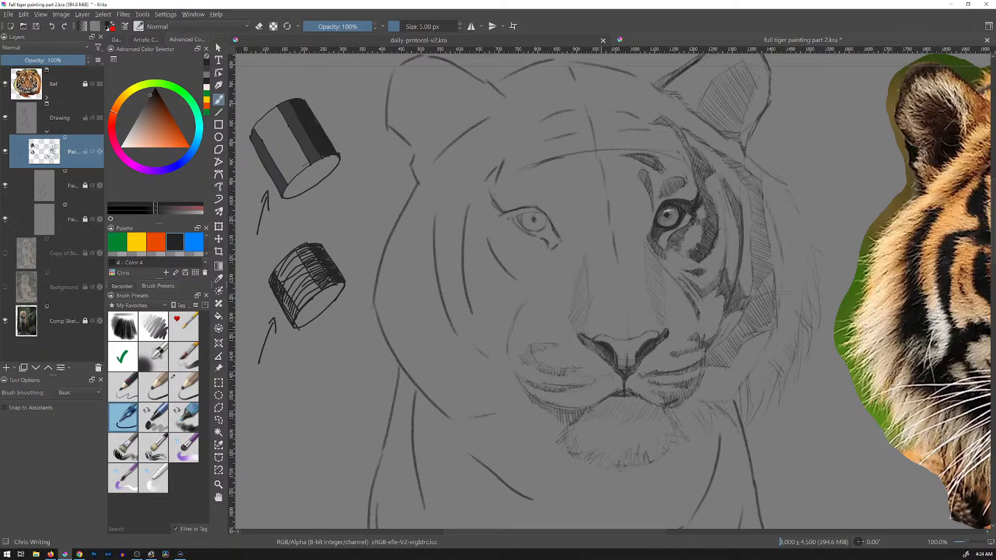
pyautogui.click(174, 376)
pyautogui.keyDown('shift'); pyautogui.moveTo(598, 304); pyautogui.dragTo(604, 304); pyautogui.keyUp('shift')
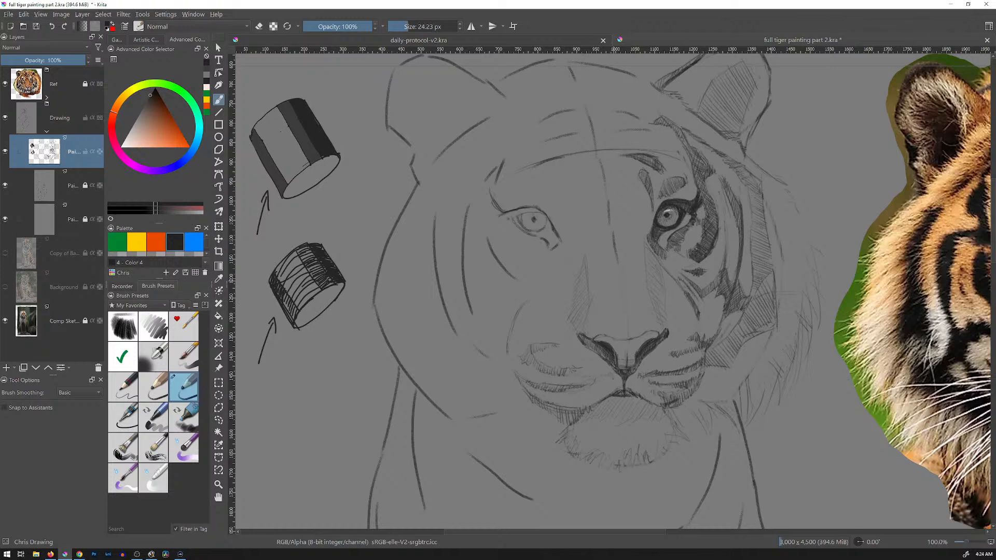
pyautogui.press('Insert')
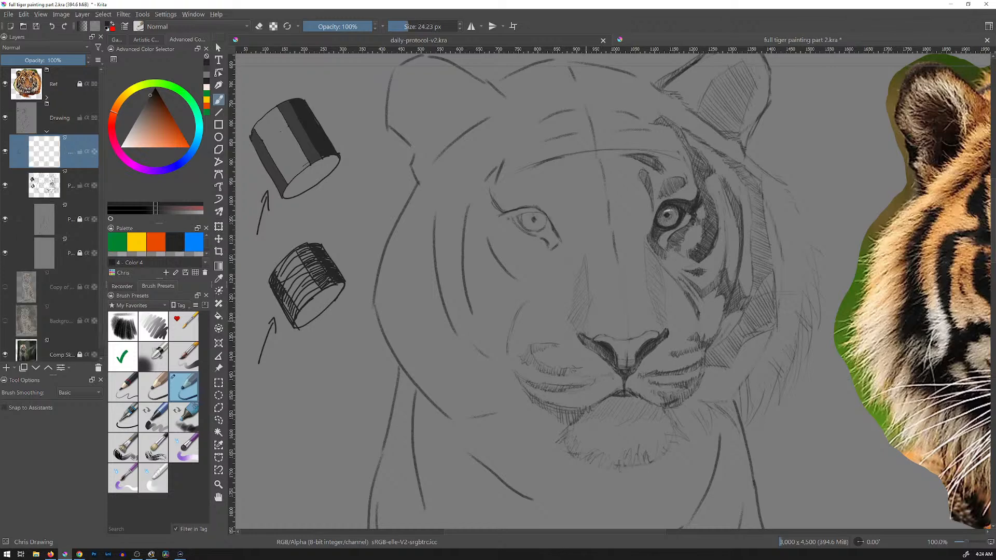
pyautogui.keyDown('shift'); pyautogui.moveTo(616, 282); pyautogui.dragTo(614, 283); pyautogui.keyUp('shift')
pyautogui.click(175, 242)
# Try solid dark strokes on the left side of the tiger's nose bridge, and undo them.
pyautogui.moveTo(585, 258); pyautogui.dragTo(586, 312)
pyautogui.hotkey('ctrl', 'z')
pyautogui.moveTo(583, 258); pyautogui.dragTo(582, 320)
pyautogui.moveTo(579, 276)
pyautogui.mouseDown()
pyautogui.moveTo(579, 330)
pyautogui.moveTo(582, 305)
pyautogui.mouseUp()
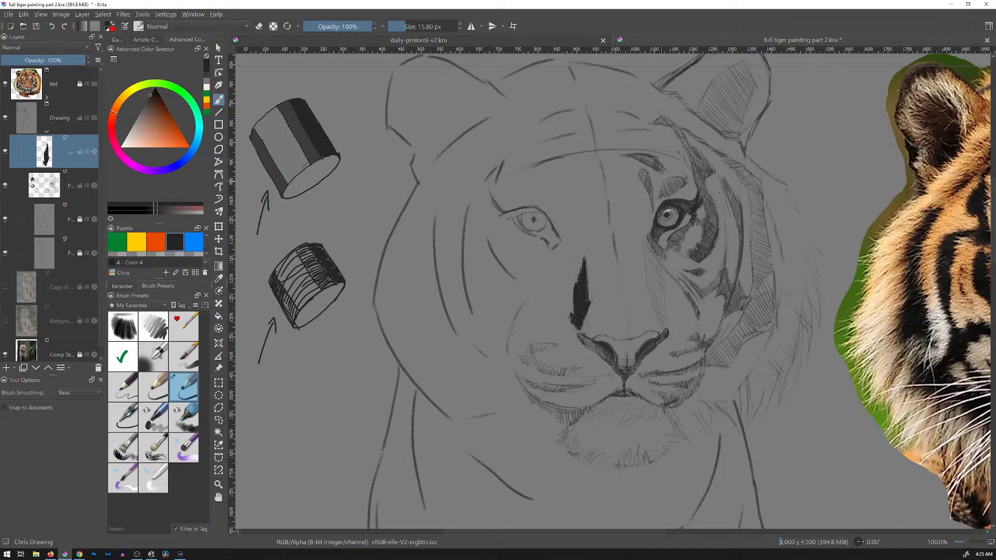
pyautogui.hotkey('ctrl', 'z')
pyautogui.hotkey('ctrl', 'z')
pyautogui.hotkey('ctrl', 'z')
pyautogui.hotkey('ctrl', 'z')
pyautogui.hotkey('ctrl', 'z')
pyautogui.hotkey('ctrl', 'z')
pyautogui.hotkey('ctrl', 'z')
pyautogui.hotkey('ctrl', 'z')
pyautogui.hotkey('ctrl', 'z')
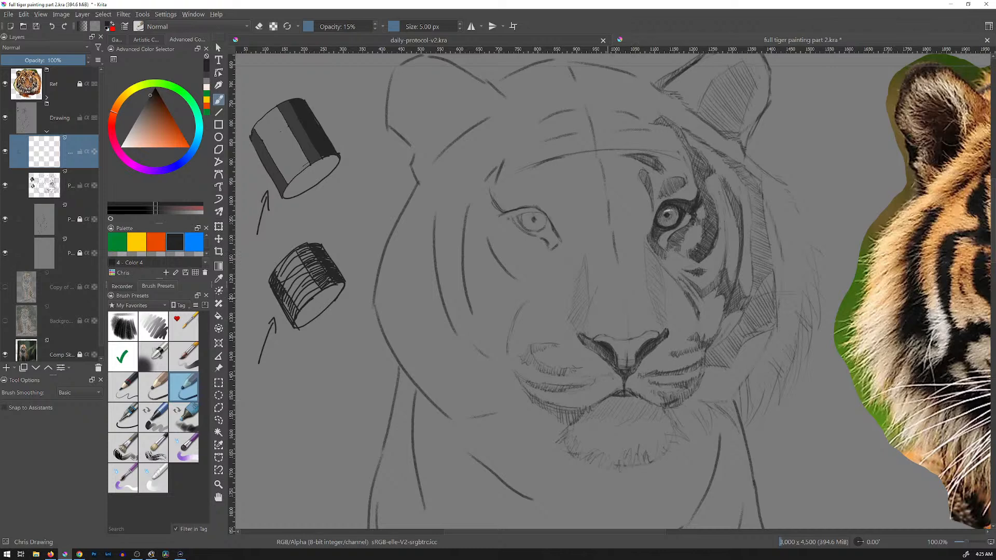
# Shade the left side of the tiger's nose bridge with layered strokes at 15% opacity and a 14.37 px brush.
pyautogui.keyDown('shift'); pyautogui.moveTo(608, 223); pyautogui.dragTo(613, 223); pyautogui.keyUp('shift')
pyautogui.moveTo(588, 277)
pyautogui.mouseDown()
pyautogui.moveTo(572, 331)
pyautogui.moveTo(575, 319)
pyautogui.mouseUp()
pyautogui.moveTo(582, 314); pyautogui.dragTo(578, 332)
pyautogui.moveTo(582, 282)
pyautogui.mouseDown()
pyautogui.moveTo(577, 318)
pyautogui.moveTo(585, 309)
pyautogui.mouseUp()
pyautogui.moveTo(582, 266); pyautogui.dragTo(577, 284)
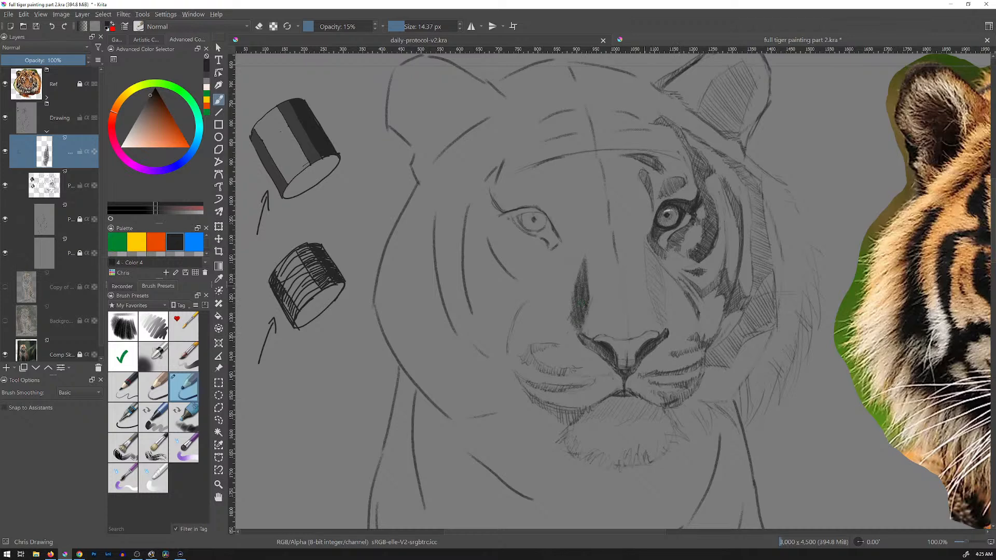
# Shade the right side of the tiger's nose bridge with layered vertical strokes from below the eye toward the nose.
pyautogui.moveTo(649, 242)
pyautogui.mouseDown()
pyautogui.moveTo(645, 283)
pyautogui.moveTo(648, 271)
pyautogui.moveTo(664, 315)
pyautogui.moveTo(652, 318)
pyautogui.mouseUp()
pyautogui.moveTo(649, 252); pyautogui.dragTo(653, 298)
pyautogui.moveTo(654, 256); pyautogui.dragTo(657, 310)
pyautogui.moveTo(658, 263); pyautogui.dragTo(662, 324)
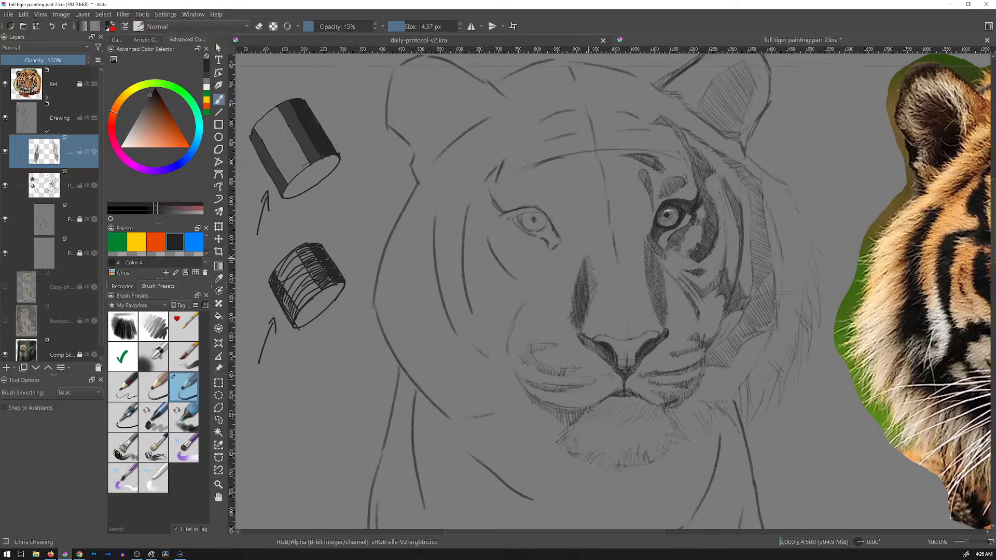
# Try extending the left nose shading toward the middle of the bridge with light vertical strokes, and undo them.
pyautogui.moveTo(591, 268); pyautogui.dragTo(592, 289)
pyautogui.moveTo(591, 256); pyautogui.dragTo(591, 283)
pyautogui.hotkey('ctrl', 'z')
pyautogui.hotkey('ctrl', 'z')
pyautogui.hotkey('ctrl', 'z')
pyautogui.moveTo(591, 253)
pyautogui.mouseDown()
pyautogui.moveTo(596, 284)
pyautogui.moveTo(585, 298)
pyautogui.moveTo(595, 275)
pyautogui.mouseUp()
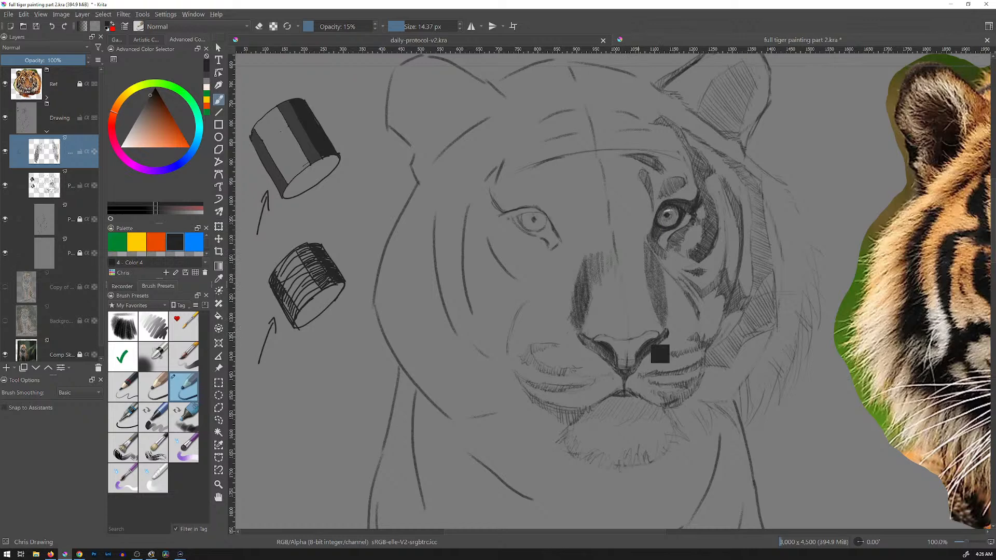
pyautogui.hotkey('ctrl', 'z')
pyautogui.hotkey('ctrl', 'z')
pyautogui.hotkey('ctrl', 'z')
pyautogui.hotkey('ctrl', 'z')
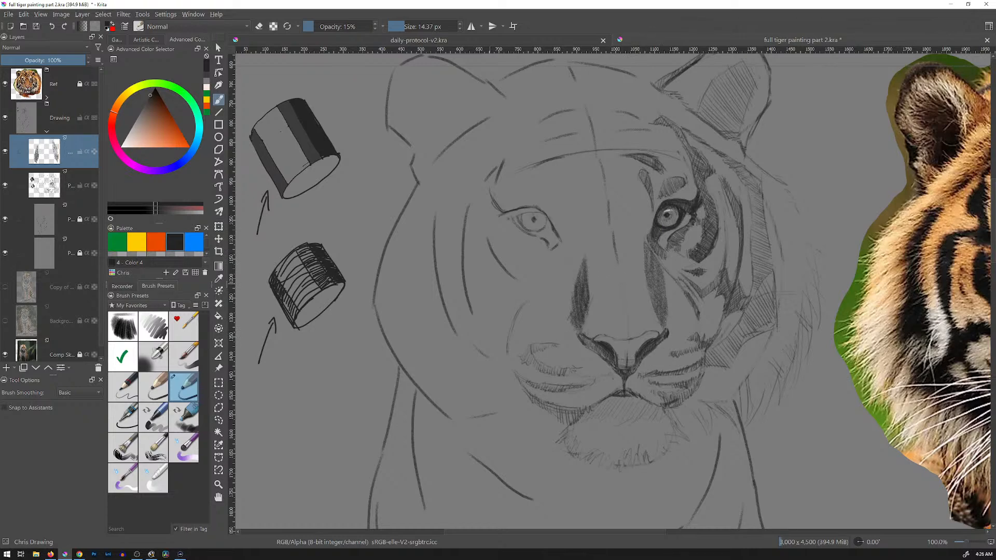
# Hide the nose-shading layer, then lasso and delete both cylinders and their arrows from the sketch layer below it.
pyautogui.click(6, 151)
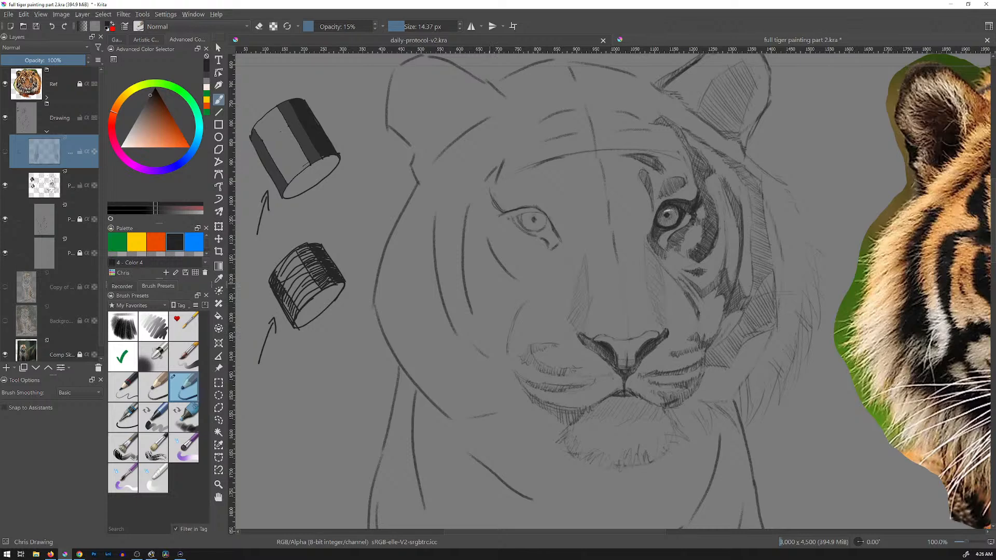
pyautogui.click(69, 185)
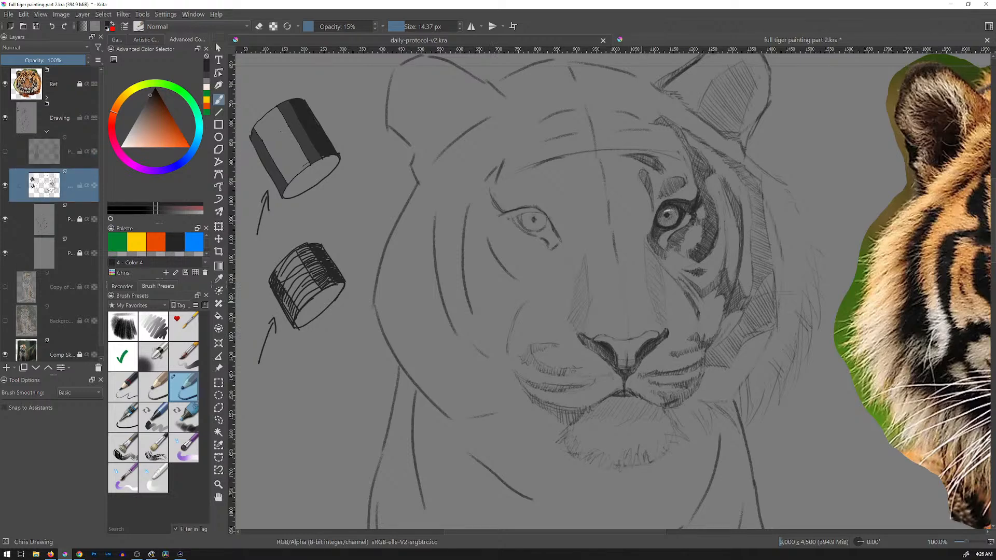
pyautogui.press('[')
pyautogui.press('l')
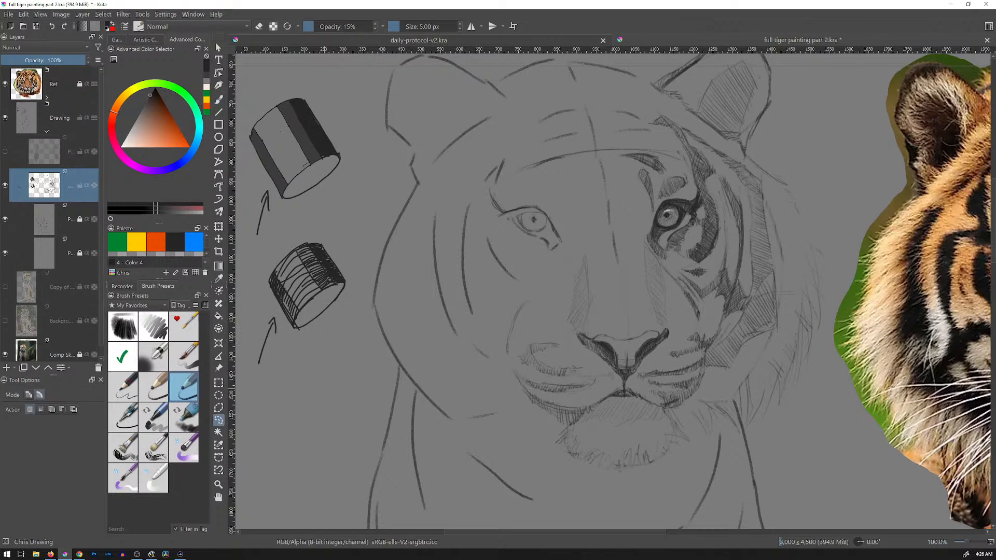
pyautogui.moveTo(323, 390); pyautogui.dragTo(322, 389)
pyautogui.press('Delete')
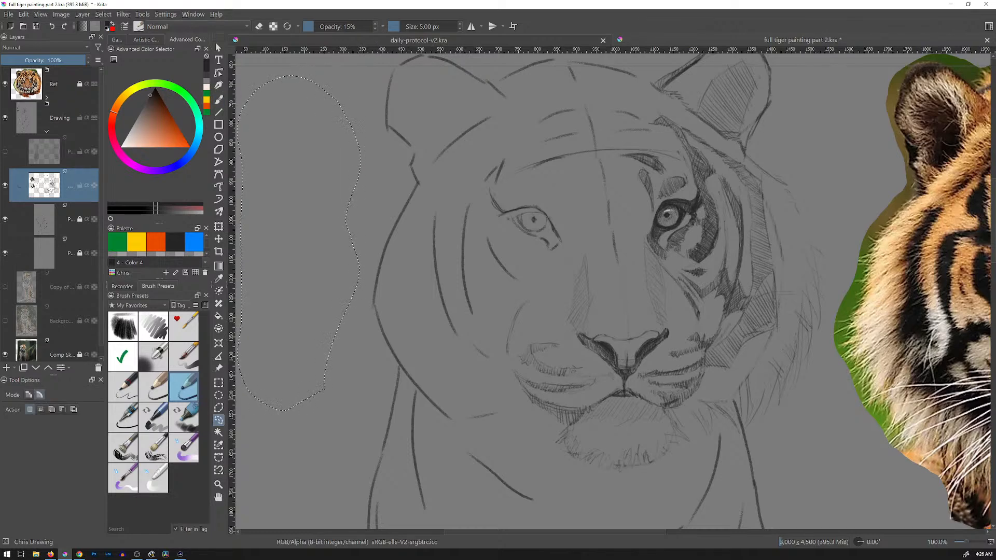
pyautogui.hotkey('ctrl', 'shift', 'a')
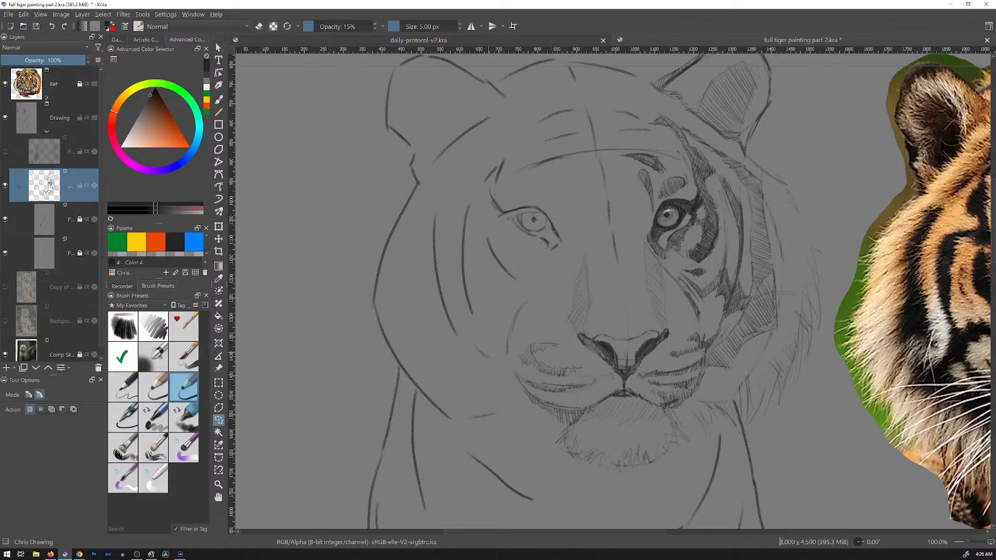
# Reactivate the brush, and select and show the nose-shading layer above the sketch layer.
pyautogui.press('b')
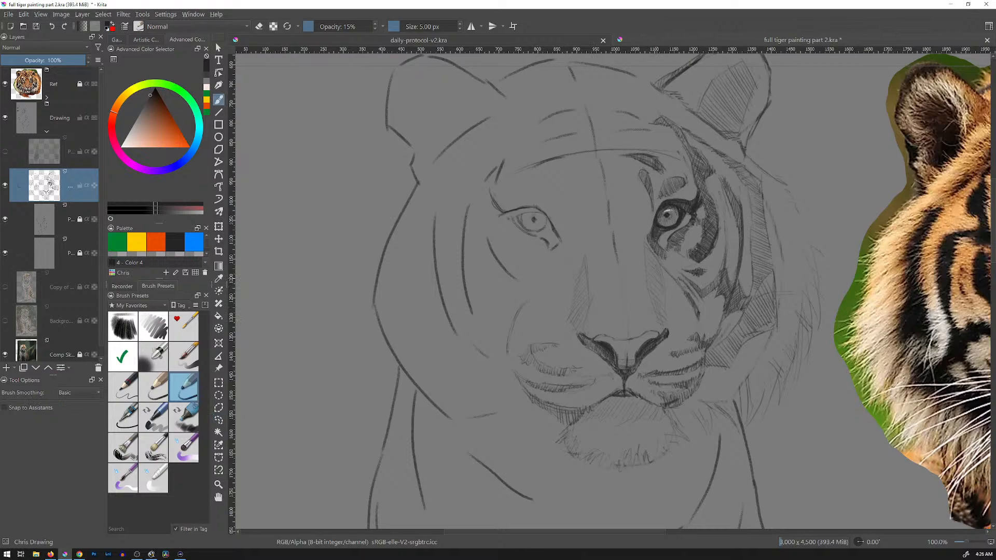
pyautogui.press('Tab')
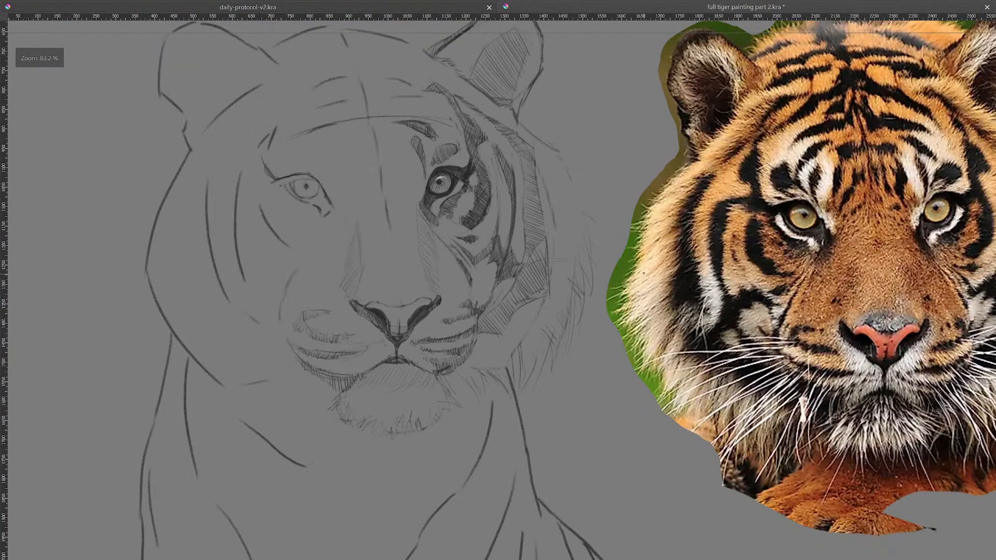
pyautogui.moveTo(498, 280)
pyautogui.mouseDown()
pyautogui.moveTo(464, 325)
pyautogui.moveTo(433, 295)
pyautogui.mouseUp()
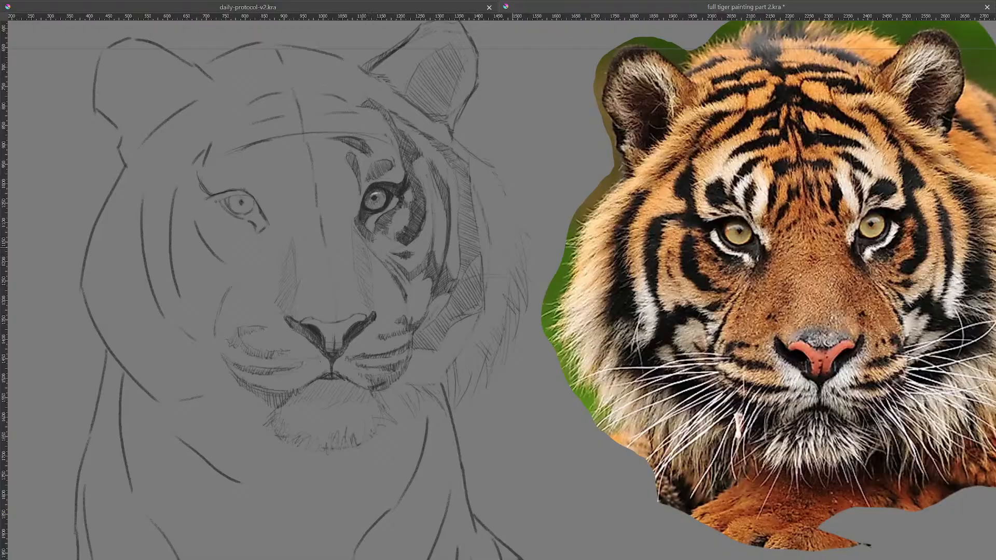
pyautogui.press('Tab')
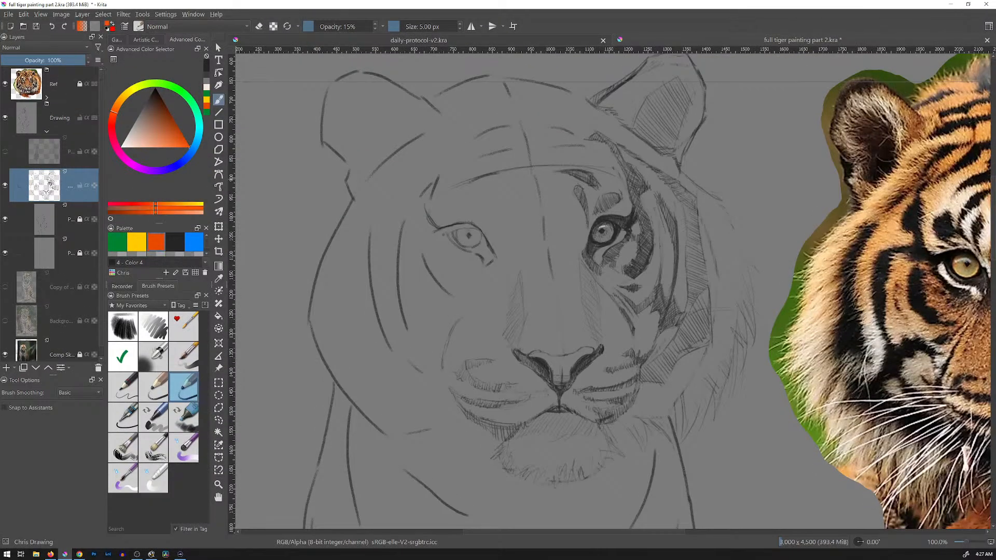
pyautogui.press('pageup')
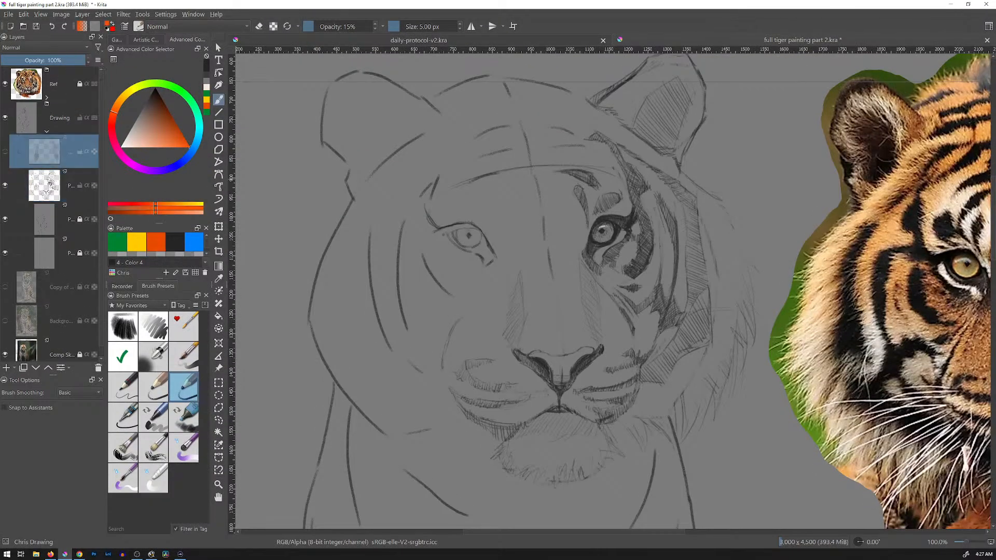
pyautogui.click(6, 151)
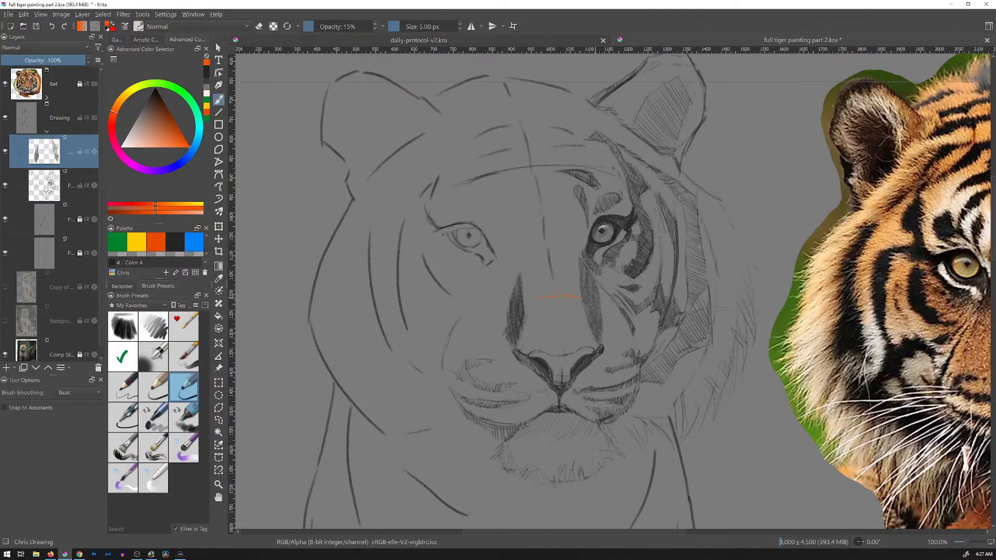
# Draw an orange cross-contour over the tiger's nose bridge and down around both sides of the muzzle.
pyautogui.moveTo(528, 300); pyautogui.dragTo(584, 299)
pyautogui.moveTo(524, 302); pyautogui.dragTo(585, 300)
pyautogui.moveTo(602, 313); pyautogui.dragTo(643, 367)
pyautogui.moveTo(485, 330)
pyautogui.mouseDown()
pyautogui.moveTo(456, 343)
pyautogui.moveTo(445, 376)
pyautogui.mouseUp()
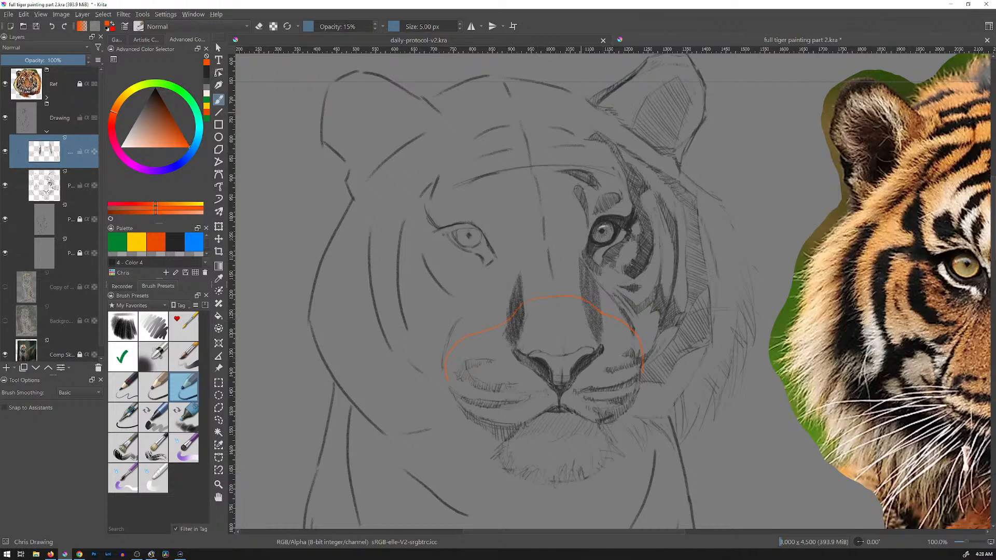
# Draw an orange contour from the forehead through the right eye and down the cheek, then hide that layer and select the sketch layer.
pyautogui.moveTo(593, 81); pyautogui.dragTo(594, 34)
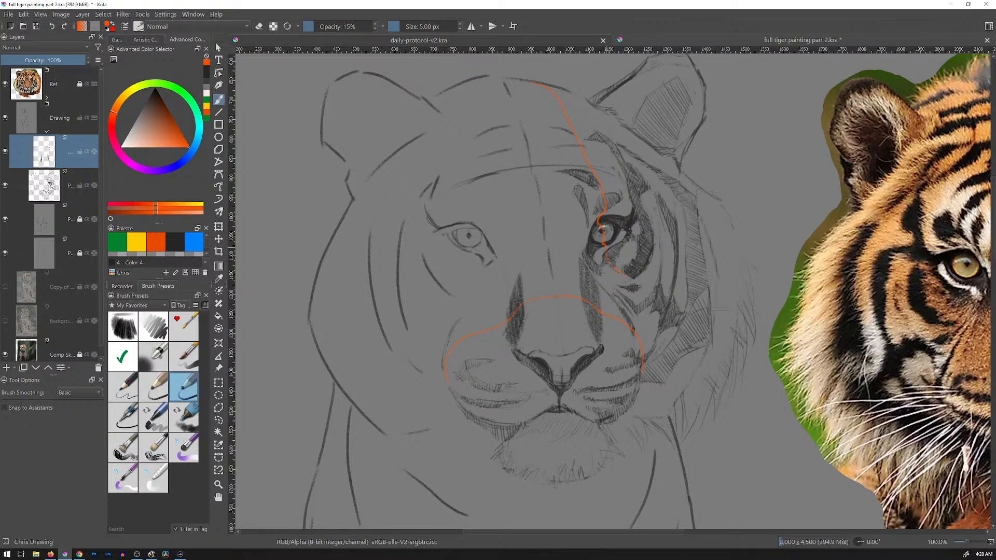
pyautogui.moveTo(658, 310); pyautogui.dragTo(665, 329)
pyautogui.moveTo(701, 369); pyautogui.dragTo(725, 403)
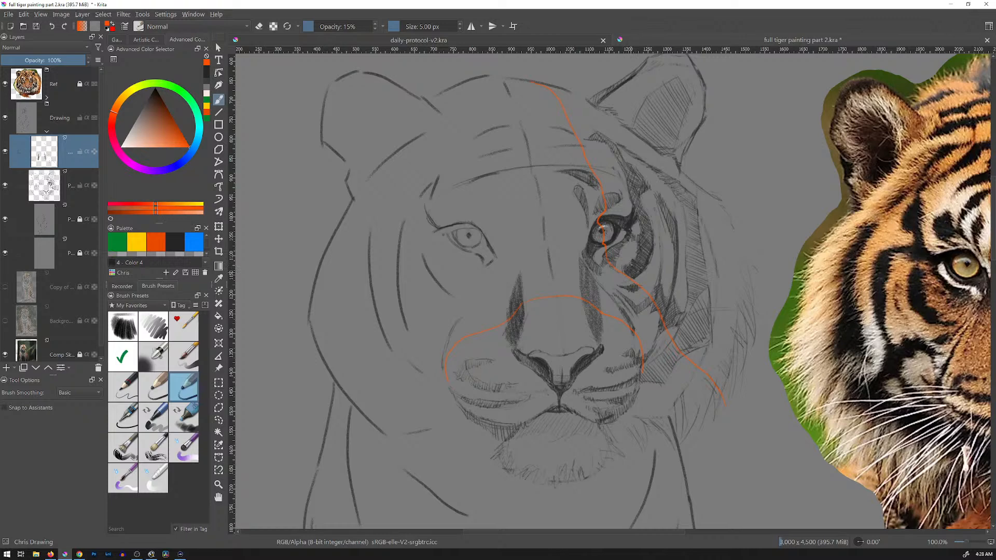
pyautogui.click(5, 152)
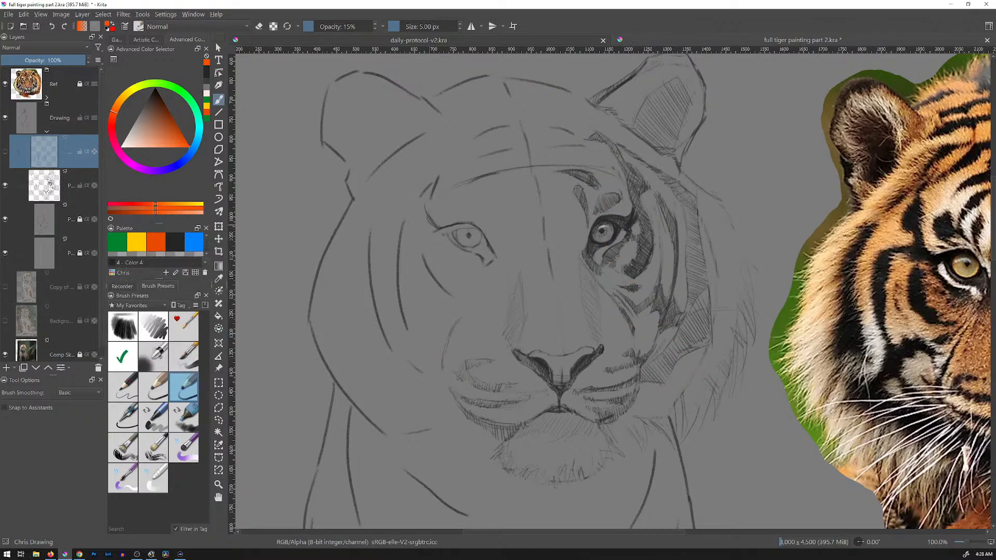
pyautogui.click(68, 185)
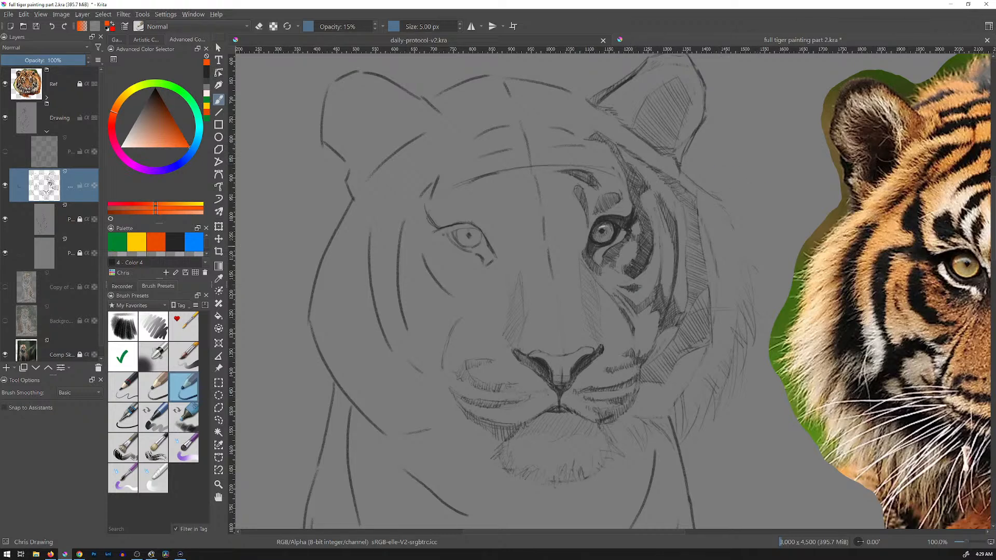
# Choose the dark palette colour and hatch a small test patch of slanted parallel strokes beside the right ear.
pyautogui.click(174, 242)
pyautogui.moveTo(725, 136); pyautogui.dragTo(718, 167)
pyautogui.moveTo(732, 136); pyautogui.dragTo(723, 167)
pyautogui.moveTo(737, 137); pyautogui.dragTo(726, 165)
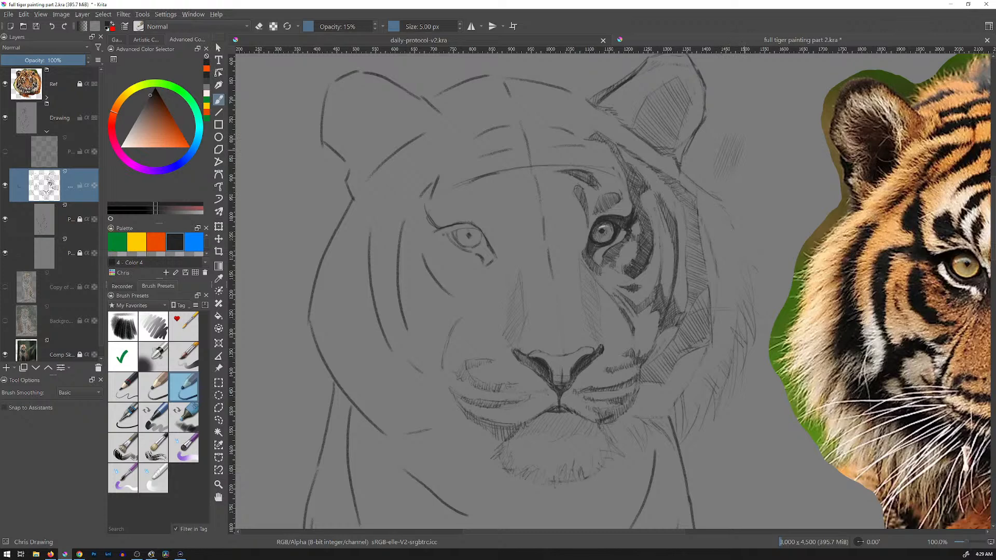
pyautogui.moveTo(746, 137); pyautogui.dragTo(734, 165)
pyautogui.moveTo(753, 140); pyautogui.dragTo(742, 167)
# Lasso and delete the test hatching beside the right ear, clear the selection, and return to the brush.
pyautogui.press('l')
pyautogui.moveTo(704, 155); pyautogui.dragTo(706, 154)
pyautogui.press('Delete')
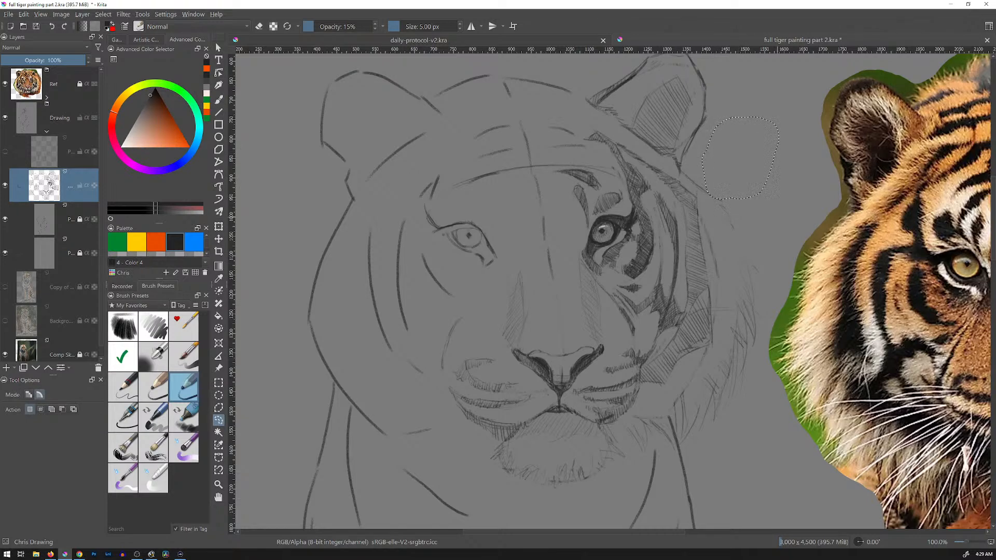
pyautogui.hotkey('ctrl', 'shift', 'a')
pyautogui.press('b')
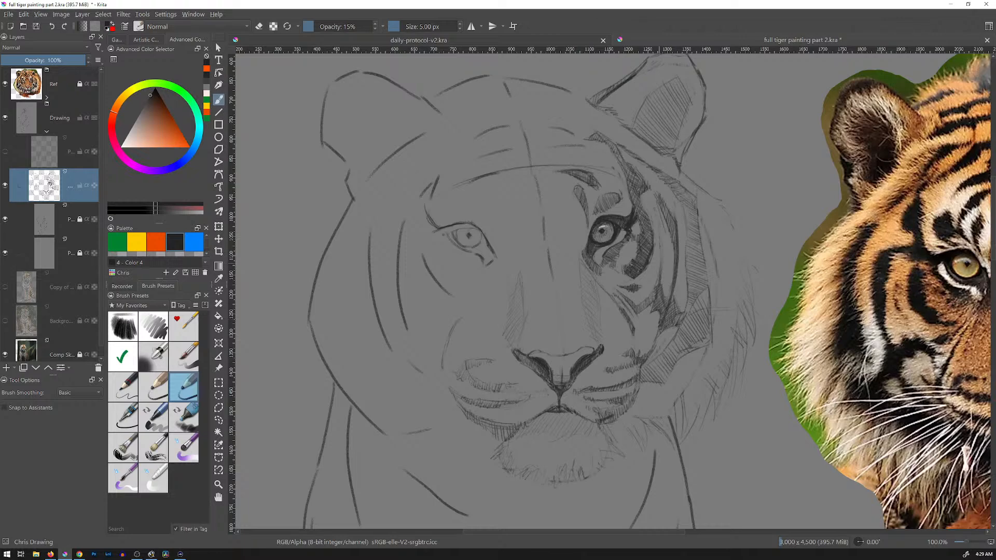
# Shade the iris and inner corner of the tiger's left eye with small strokes in the canvas-only view.
pyautogui.press('Tab')
pyautogui.moveTo(498, 274); pyautogui.dragTo(537, 284)
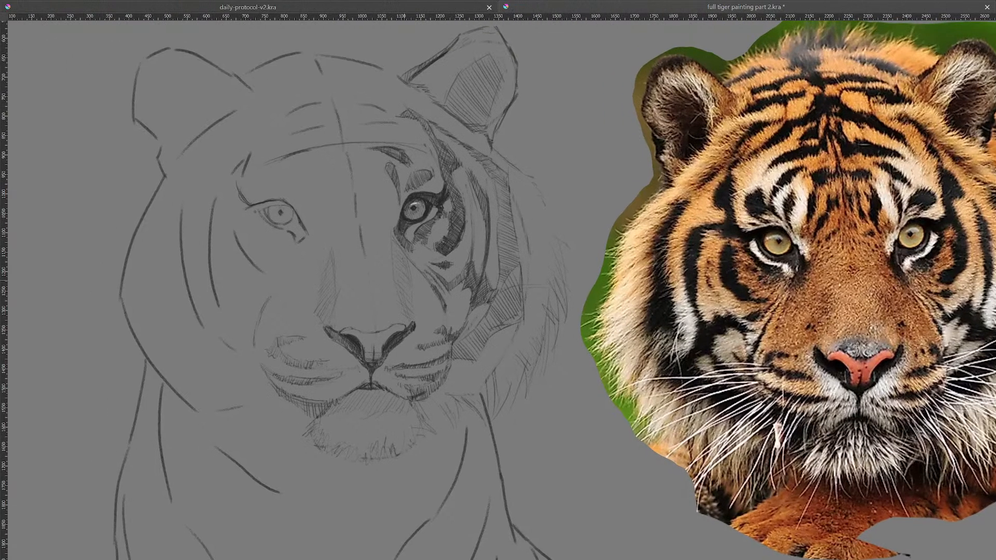
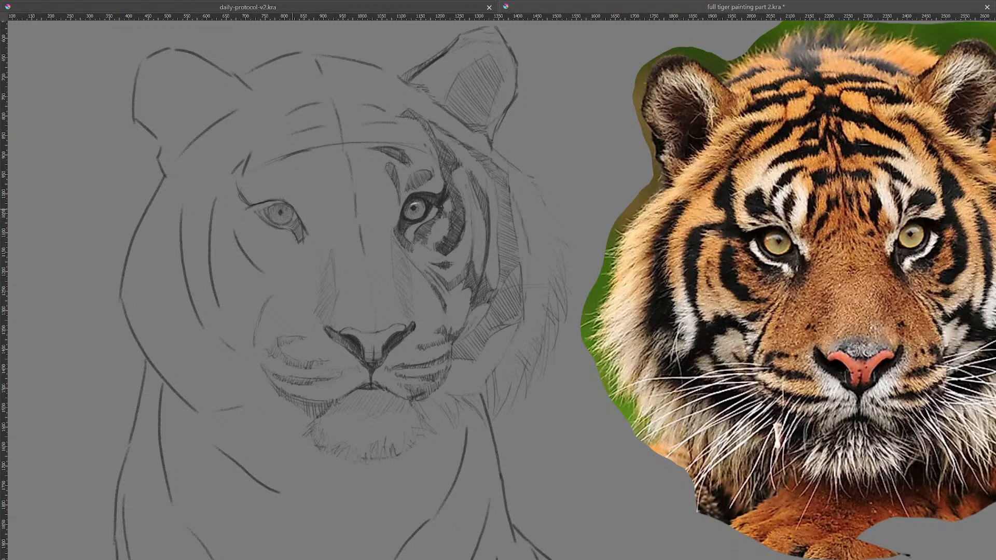
pyautogui.moveTo(294, 213); pyautogui.dragTo(289, 224)
# Sketch and shade a small cylinder beside the right ear, then lasso and delete it and clear the selection.
pyautogui.moveTo(536, 110); pyautogui.dragTo(545, 153)
pyautogui.moveTo(536, 110)
pyautogui.mouseDown()
pyautogui.moveTo(563, 98)
pyautogui.moveTo(575, 154)
pyautogui.moveTo(548, 161)
pyautogui.mouseUp()
pyautogui.moveTo(536, 112); pyautogui.dragTo(565, 106)
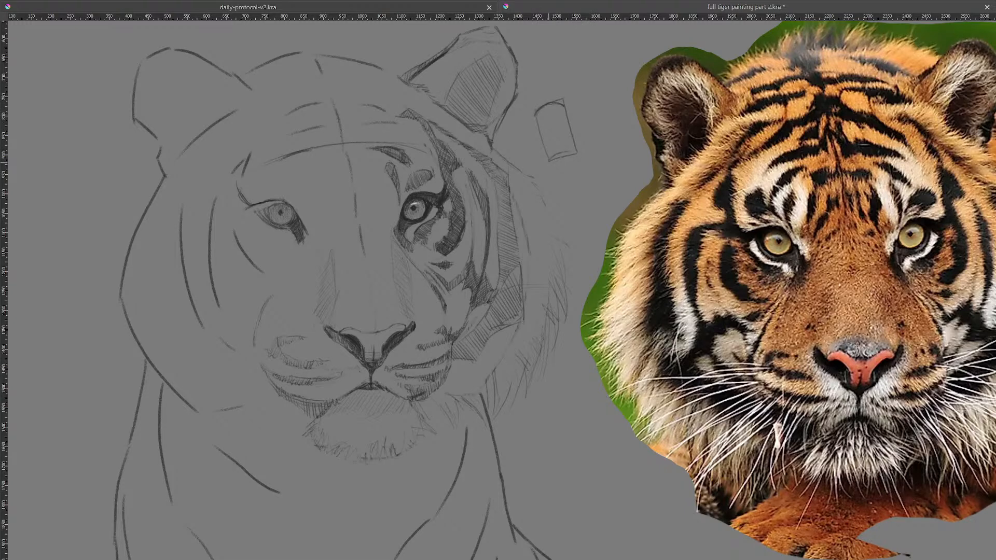
pyautogui.moveTo(549, 161); pyautogui.dragTo(576, 152)
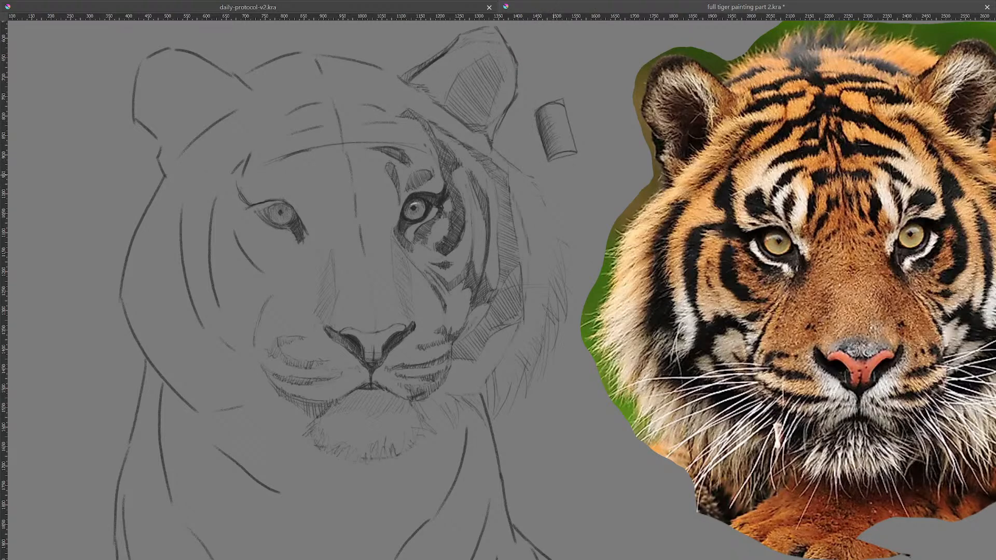
pyautogui.moveTo(554, 176); pyautogui.dragTo(565, 180)
pyautogui.press('Delete')
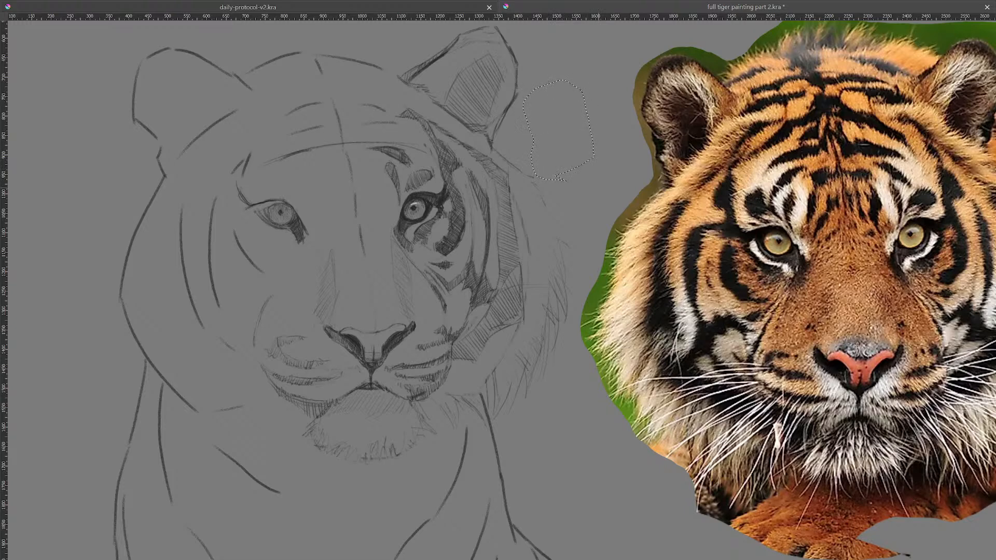
pyautogui.hotkey('ctrl', 'shift', 'a')
# Draw short vertical and slanted test strokes beside the right ear, then lasso and delete them.
pyautogui.moveTo(533, 124); pyautogui.dragTo(535, 151)
pyautogui.moveTo(538, 119); pyautogui.dragTo(540, 152)
pyautogui.moveTo(542, 134); pyautogui.dragTo(541, 154)
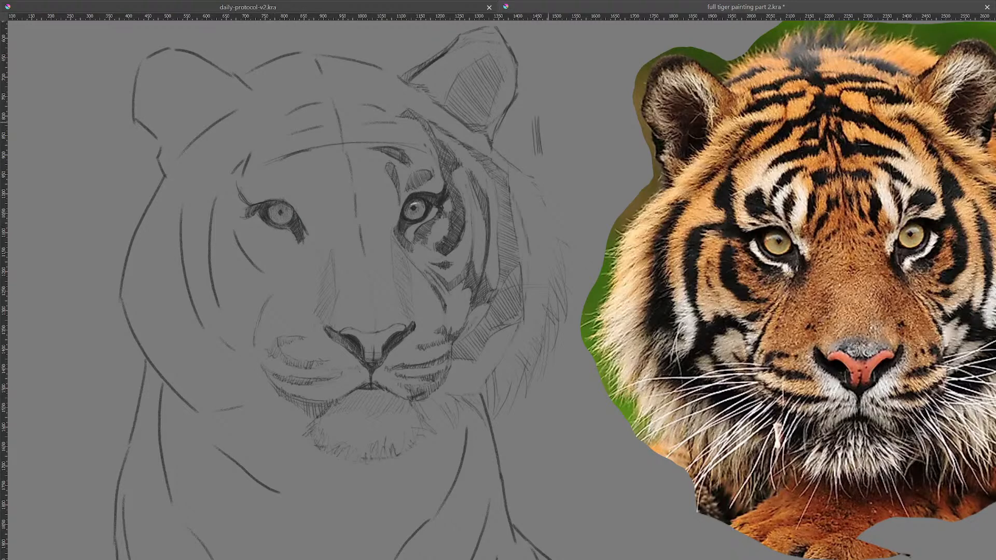
pyautogui.moveTo(540, 119); pyautogui.dragTo(531, 137)
pyautogui.moveTo(546, 131); pyautogui.dragTo(536, 152)
pyautogui.moveTo(546, 165)
pyautogui.mouseDown()
pyautogui.moveTo(554, 104)
pyautogui.moveTo(546, 164)
pyautogui.mouseUp()
pyautogui.press('Delete')
pyautogui.hotkey('ctrl', 'shift', 'a')
pyautogui.hotkey('ctrl', 'z')
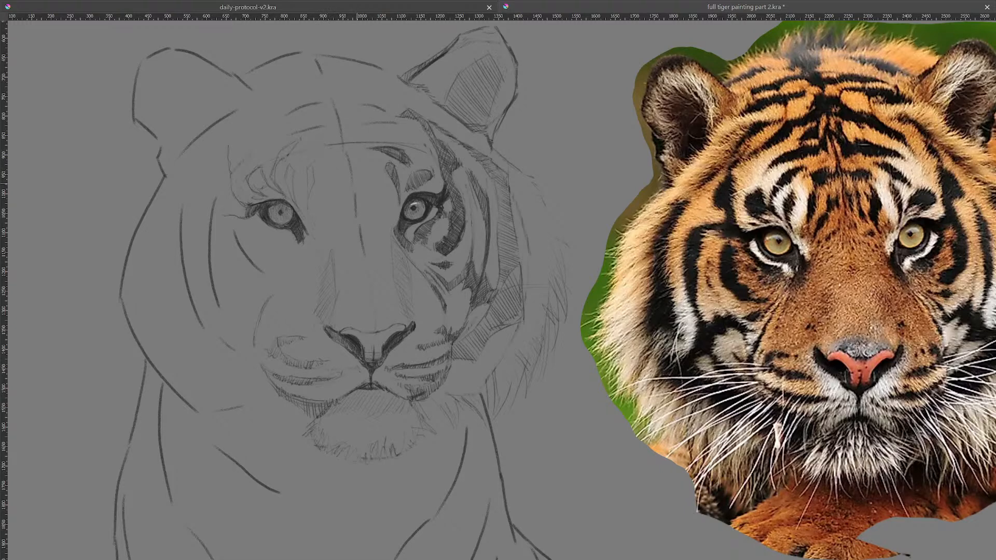
# Try two short strokes on the left side of the forehead and undo them.
pyautogui.moveTo(275, 104); pyautogui.dragTo(270, 105)
pyautogui.moveTo(321, 126); pyautogui.dragTo(311, 126)
pyautogui.hotkey('ctrl', 'z')
pyautogui.hotkey('ctrl', 'z')
# Darken the left eye's inner corner, and undo the test strokes made beside the right ear.
pyautogui.moveTo(305, 234); pyautogui.dragTo(306, 244)
pyautogui.moveTo(560, 104); pyautogui.dragTo(569, 136)
pyautogui.hotkey('ctrl', 'z')
pyautogui.hotkey('ctrl', 'z')
pyautogui.hotkey('ctrl', 'z')
pyautogui.hotkey('ctrl', 'z')
# Extend the dark marking outward from the left eye's outer corner with short slanted strokes.
pyautogui.moveTo(253, 206); pyautogui.dragTo(249, 214)
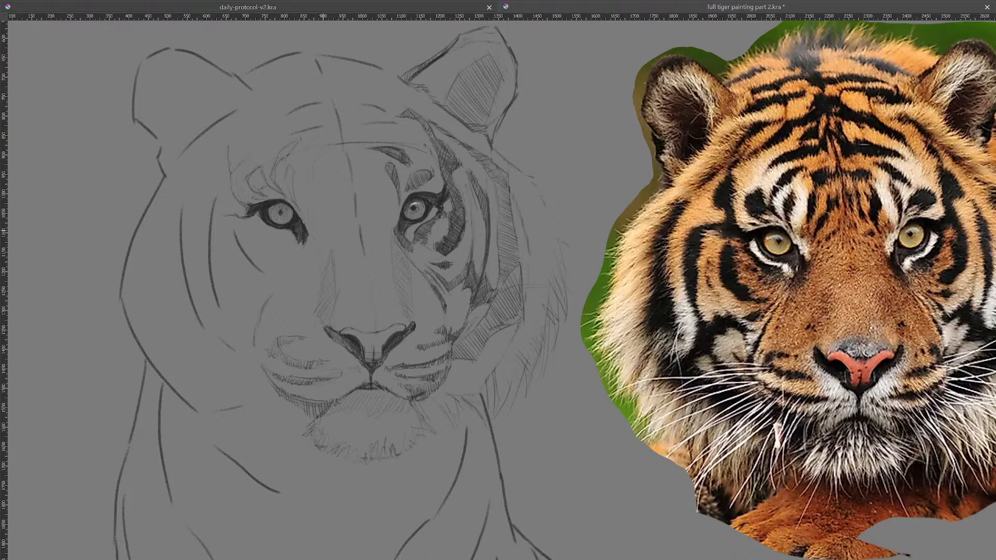
pyautogui.moveTo(251, 207); pyautogui.dragTo(247, 215)
pyautogui.moveTo(241, 206); pyautogui.dragTo(233, 214)
# Sketch hatched stripe shapes and a dark oval beside the right ear as a hatching demonstration, and undo them.
pyautogui.moveTo(543, 131)
pyautogui.mouseDown()
pyautogui.moveTo(544, 111)
pyautogui.moveTo(556, 118)
pyautogui.mouseUp()
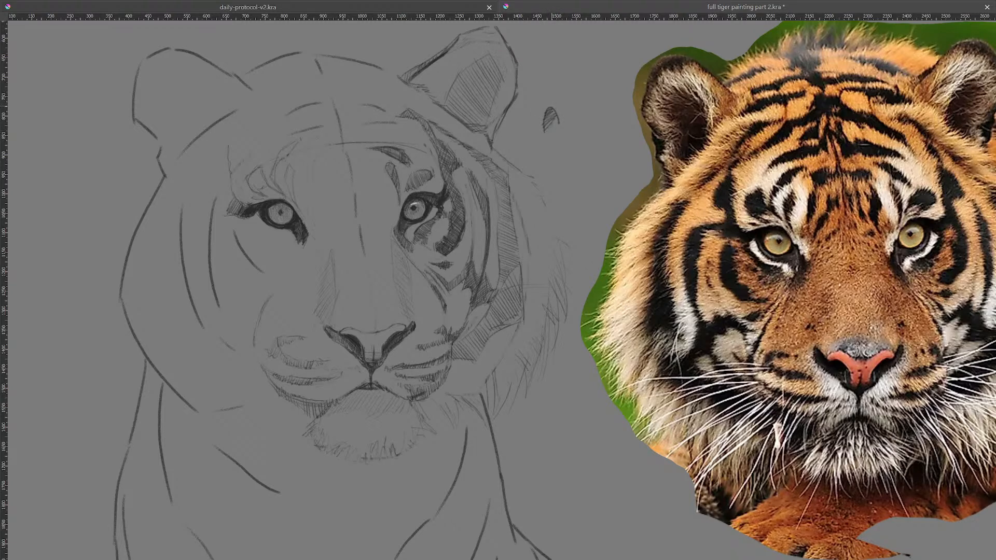
pyautogui.moveTo(536, 132)
pyautogui.mouseDown()
pyautogui.moveTo(544, 103)
pyautogui.moveTo(563, 115)
pyautogui.moveTo(537, 118)
pyautogui.moveTo(551, 101)
pyautogui.moveTo(566, 125)
pyautogui.mouseUp()
pyautogui.moveTo(559, 155)
pyautogui.mouseDown()
pyautogui.moveTo(580, 143)
pyautogui.moveTo(570, 146)
pyautogui.mouseUp()
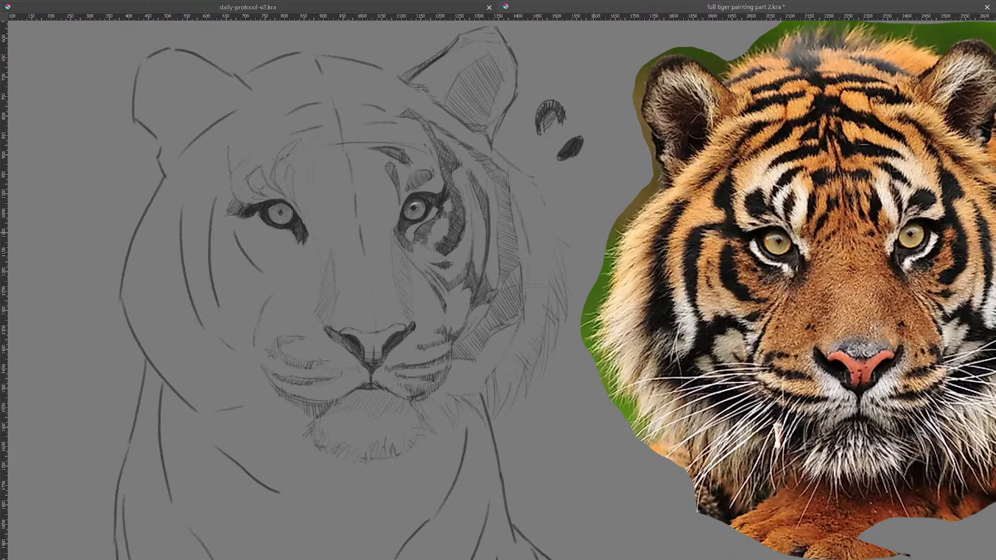
pyautogui.hotkey('ctrl', 'z')
pyautogui.hotkey('ctrl', 'z')
pyautogui.hotkey('ctrl', 'z')
pyautogui.hotkey('ctrl', 'z')
pyautogui.hotkey('ctrl', 'z')
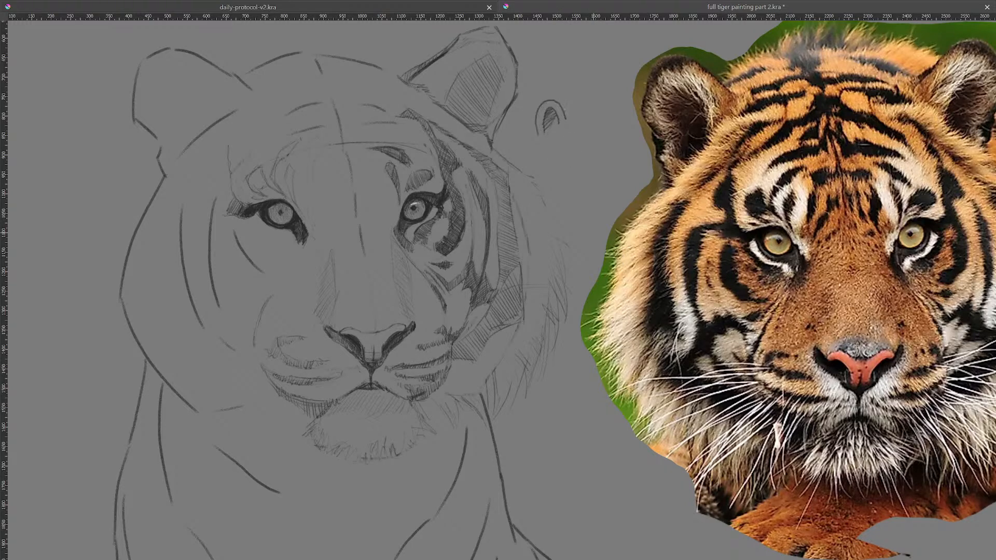
pyautogui.hotkey('ctrl', 'z')
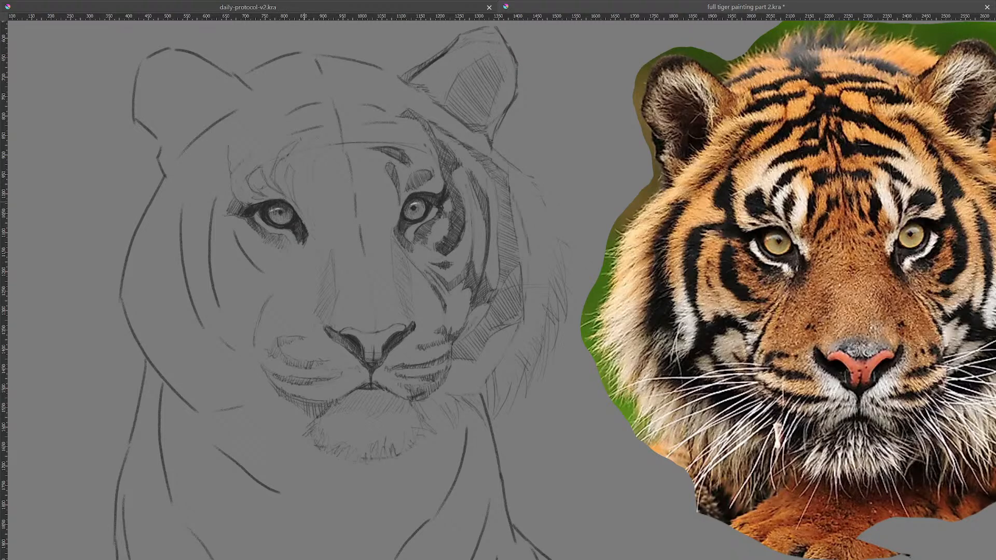
# Outline the stripes at the centre of the forehead and between the eyes, following the reference photo.
pyautogui.press('Tab')
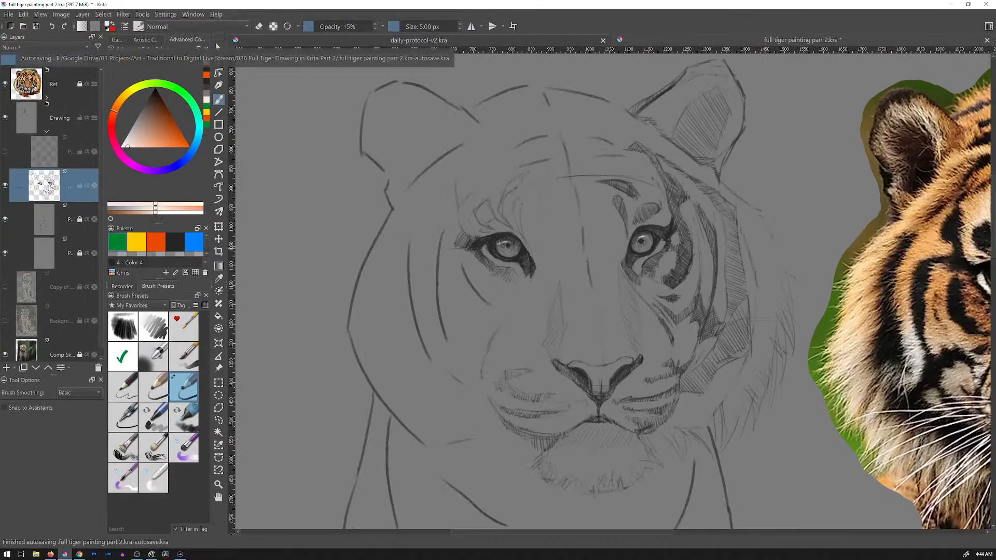
pyautogui.press('Tab')
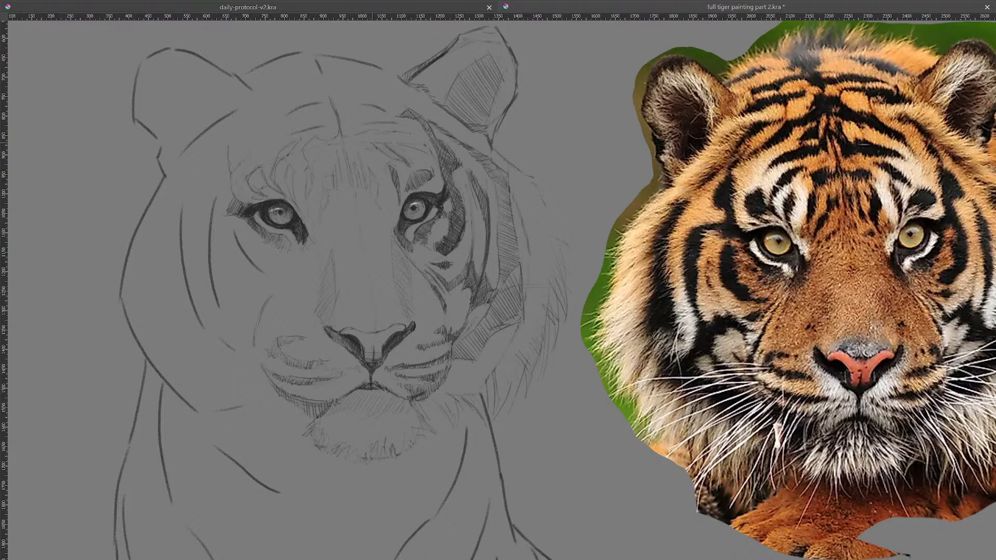
pyautogui.moveTo(349, 137); pyautogui.dragTo(371, 141)
pyautogui.moveTo(329, 96); pyautogui.dragTo(338, 133)
pyautogui.moveTo(367, 159); pyautogui.dragTo(379, 182)
pyautogui.moveTo(380, 207); pyautogui.dragTo(372, 189)
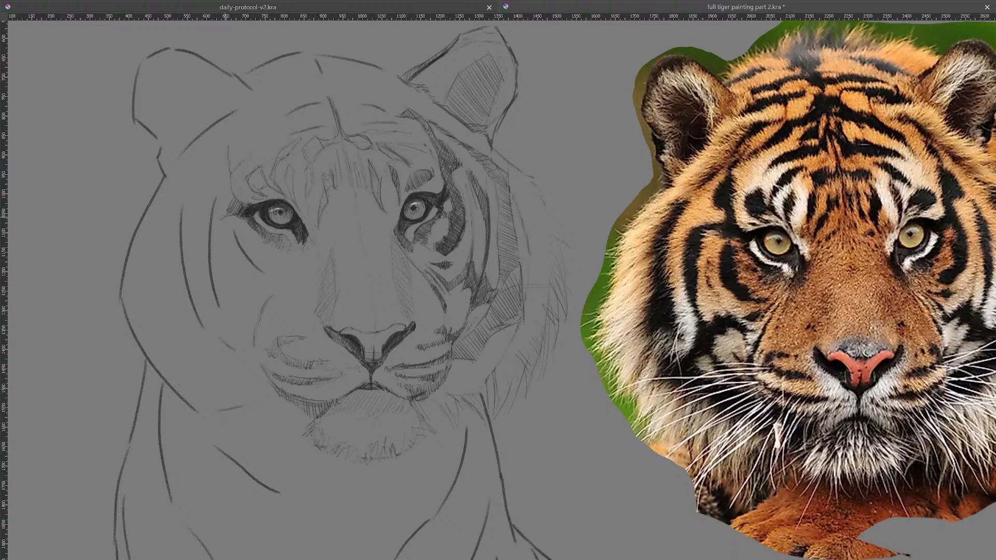
# Extend the stripe outlines from the left eye's outer corner toward the edge of the left cheek.
pyautogui.moveTo(232, 213); pyautogui.dragTo(223, 218)
pyautogui.moveTo(573, 225); pyautogui.dragTo(539, 309)
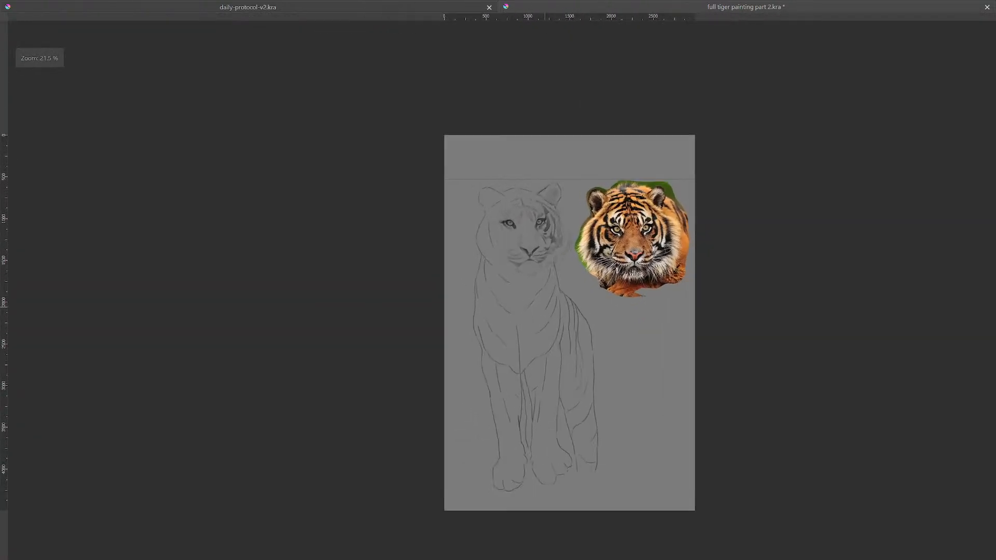
pyautogui.moveTo(581, 179); pyautogui.dragTo(592, 8)
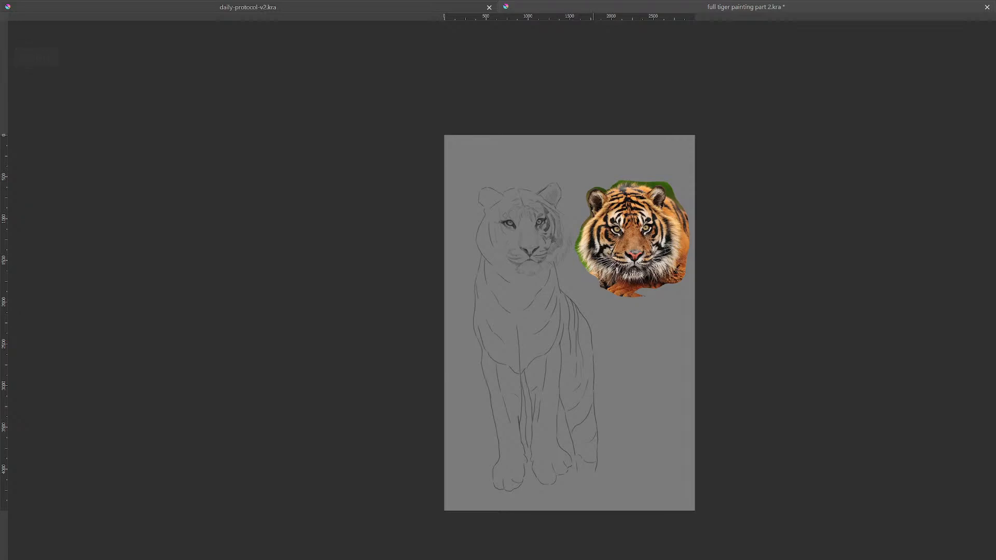
pyautogui.press('1')
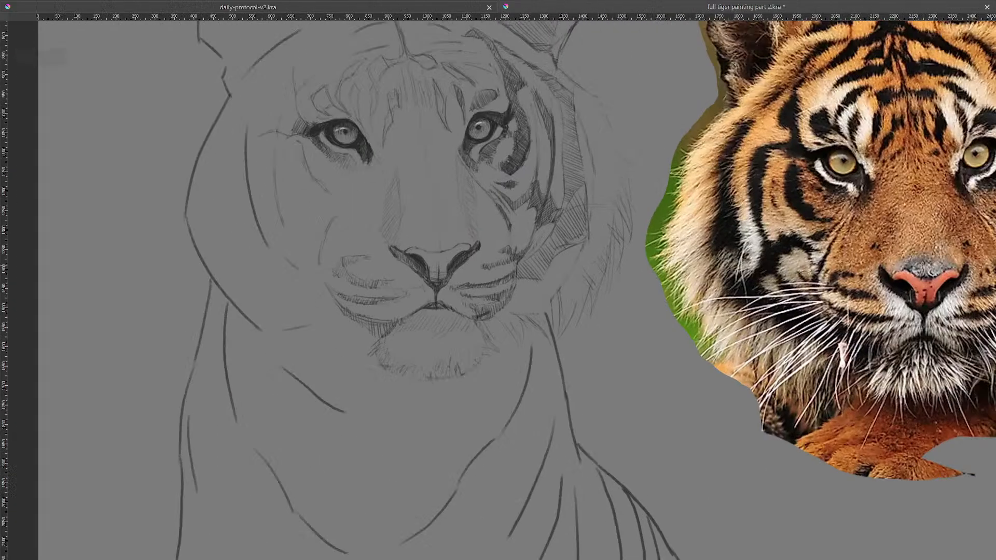
pyautogui.moveTo(498, 280)
pyautogui.mouseDown()
pyautogui.moveTo(423, 340)
pyautogui.moveTo(457, 381)
pyautogui.mouseUp()
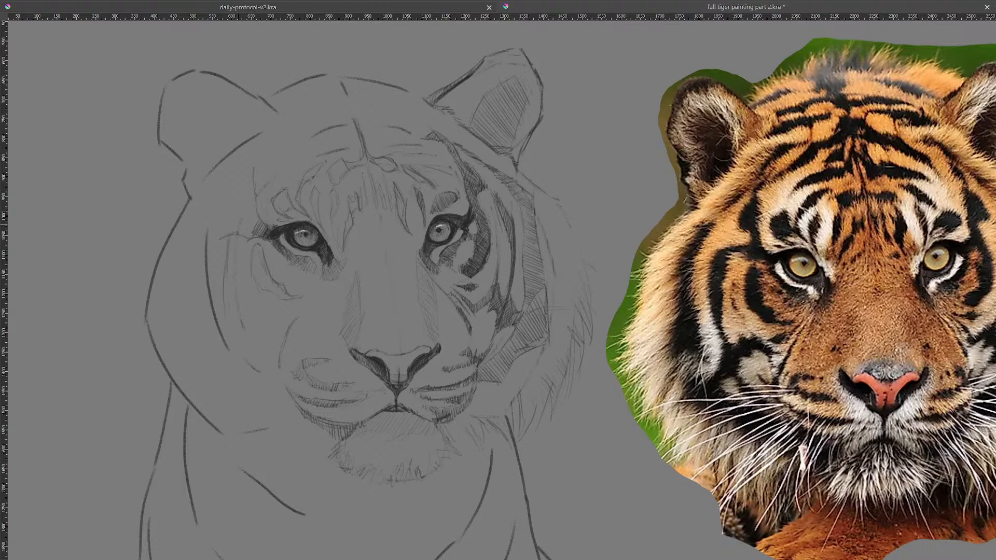
pyautogui.moveTo(243, 208); pyautogui.dragTo(239, 229)
pyautogui.moveTo(220, 234); pyautogui.dragTo(205, 245)
# Try a long curved stripe outline down the outer left cheek, undo it, and redraw its edge closer to the eye.
pyautogui.moveTo(205, 253); pyautogui.dragTo(225, 346)
pyautogui.moveTo(204, 247); pyautogui.dragTo(204, 278)
pyautogui.moveTo(205, 252); pyautogui.dragTo(218, 333)
pyautogui.moveTo(203, 283); pyautogui.dragTo(225, 341)
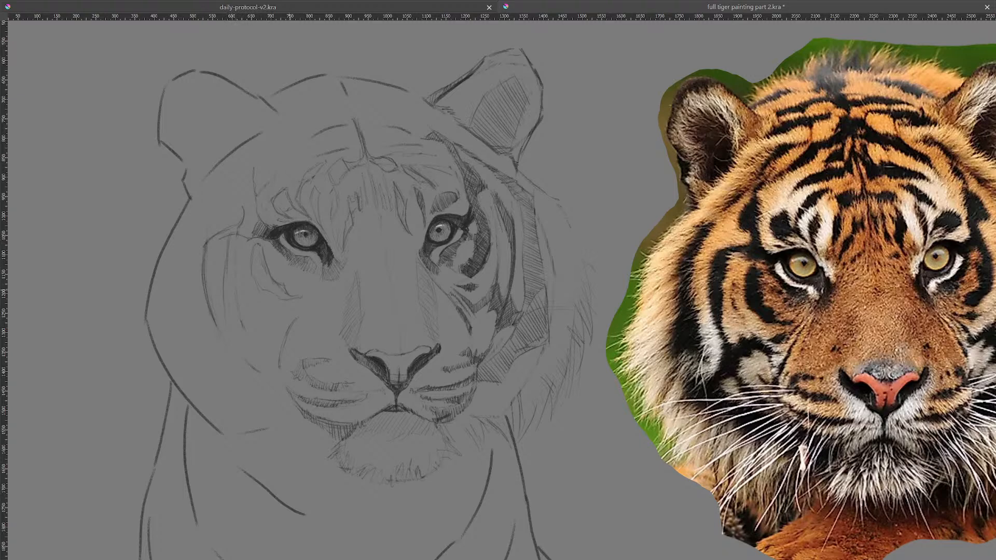
pyautogui.moveTo(228, 239); pyautogui.dragTo(227, 273)
pyautogui.hotkey('ctrl', 'z')
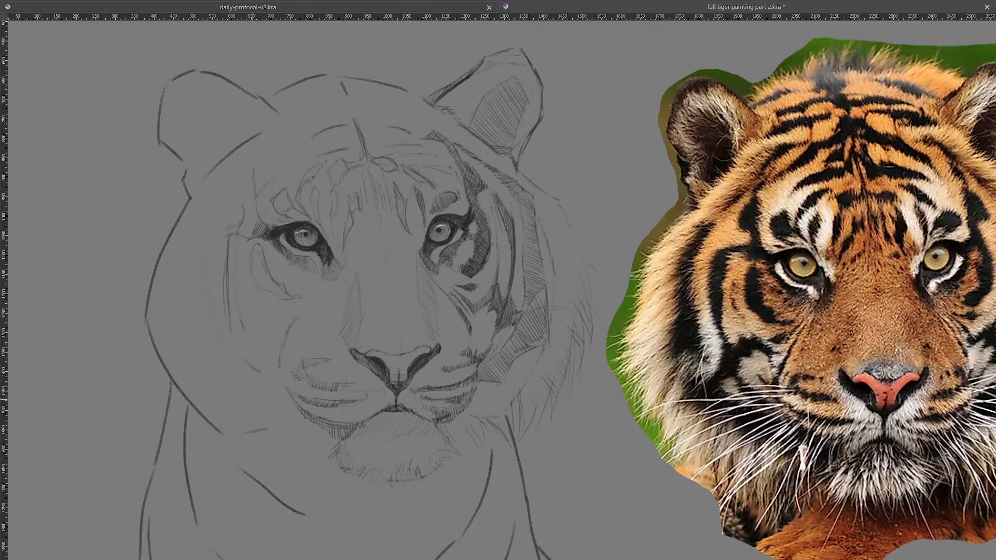
# Complete the lower end of the long curved stripe on the outer left cheek and try a short dark stroke beneath it.
pyautogui.moveTo(238, 323); pyautogui.dragTo(231, 341)
pyautogui.moveTo(227, 306); pyautogui.dragTo(241, 327)
pyautogui.moveTo(321, 249); pyautogui.dragTo(320, 258)
pyautogui.moveTo(238, 348); pyautogui.dragTo(262, 381)
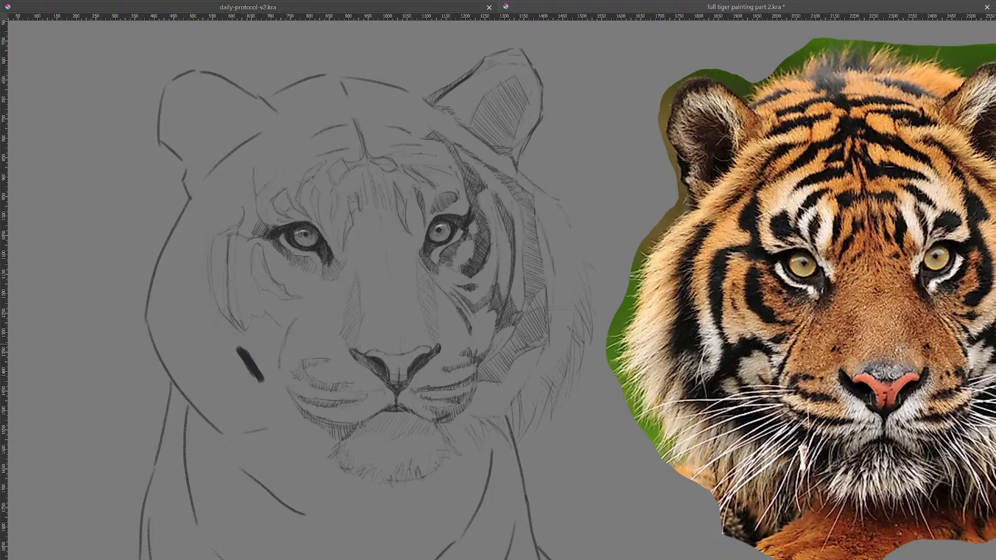
pyautogui.moveTo(259, 376); pyautogui.dragTo(239, 353)
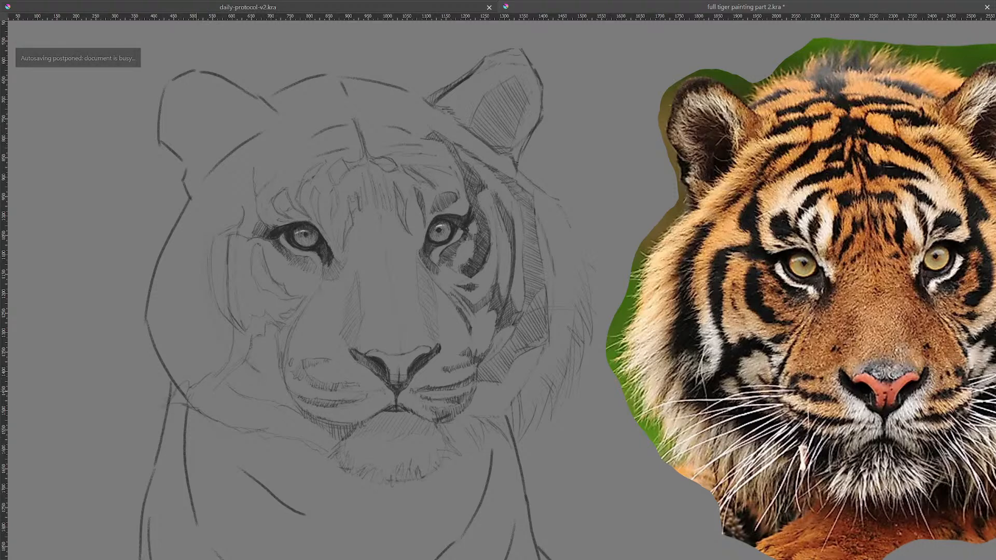
# Erase the heavy contour along the left side of the head and sketch light stripe and fur outlines across the outer cheek.
pyautogui.moveTo(188, 400); pyautogui.dragTo(179, 389)
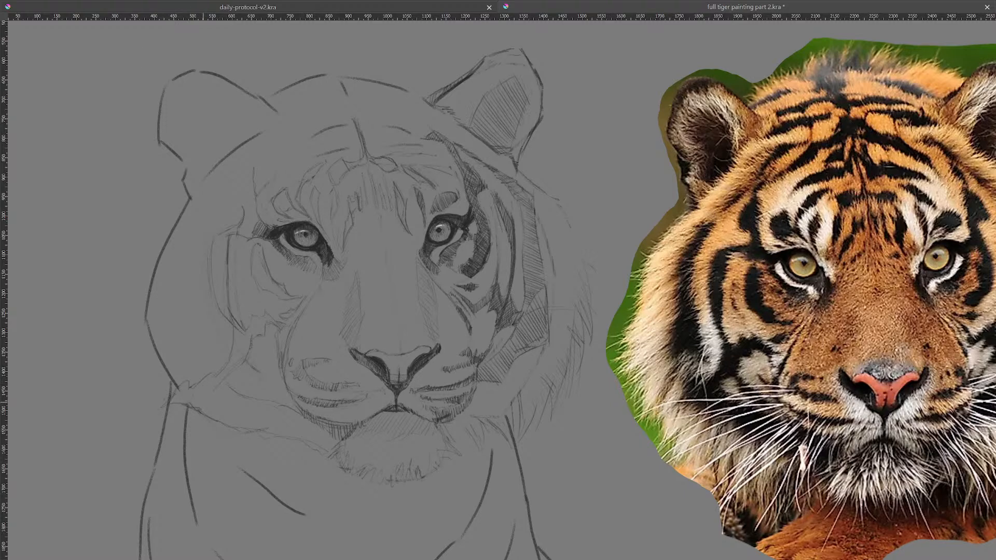
pyautogui.moveTo(229, 375); pyautogui.dragTo(241, 400)
pyautogui.moveTo(175, 348); pyautogui.dragTo(195, 353)
pyautogui.moveTo(178, 220); pyautogui.dragTo(148, 305)
pyautogui.moveTo(151, 334); pyautogui.dragTo(178, 389)
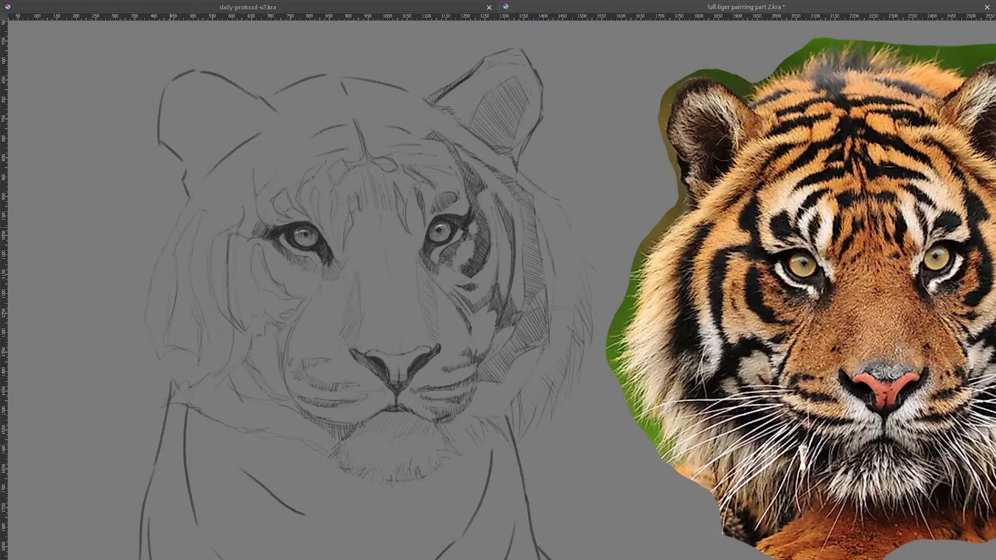
# Sketch tapered fur strokes along the outer left edge of the mane and below the right cheek.
pyautogui.moveTo(182, 201); pyautogui.dragTo(148, 245)
pyautogui.moveTo(535, 420); pyautogui.dragTo(533, 440)
pyautogui.moveTo(554, 387); pyautogui.dragTo(539, 429)
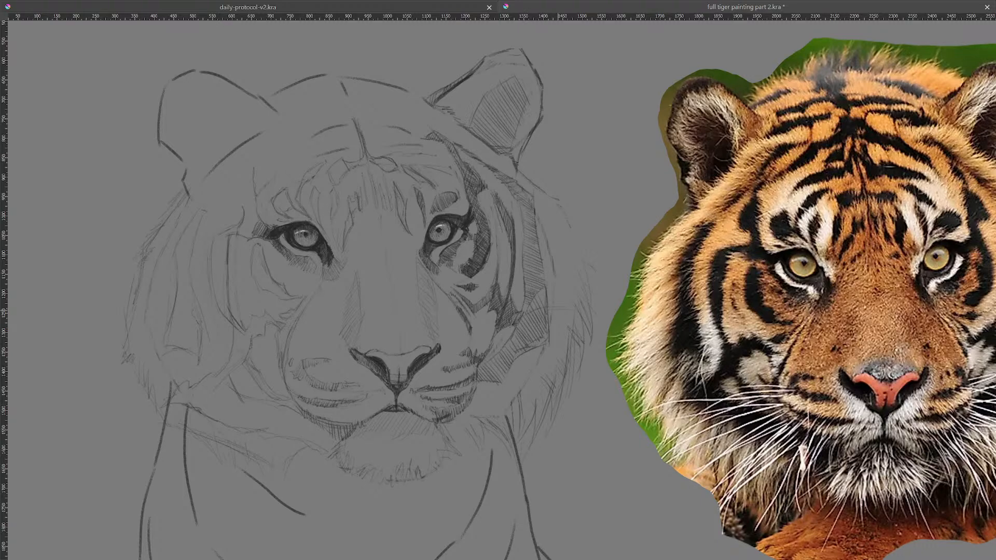
# Unlock the rough body sketch layer and fade the left neck and shoulder lines with a 29.10 px brush in the sampled background grey.
pyautogui.press('Tab')
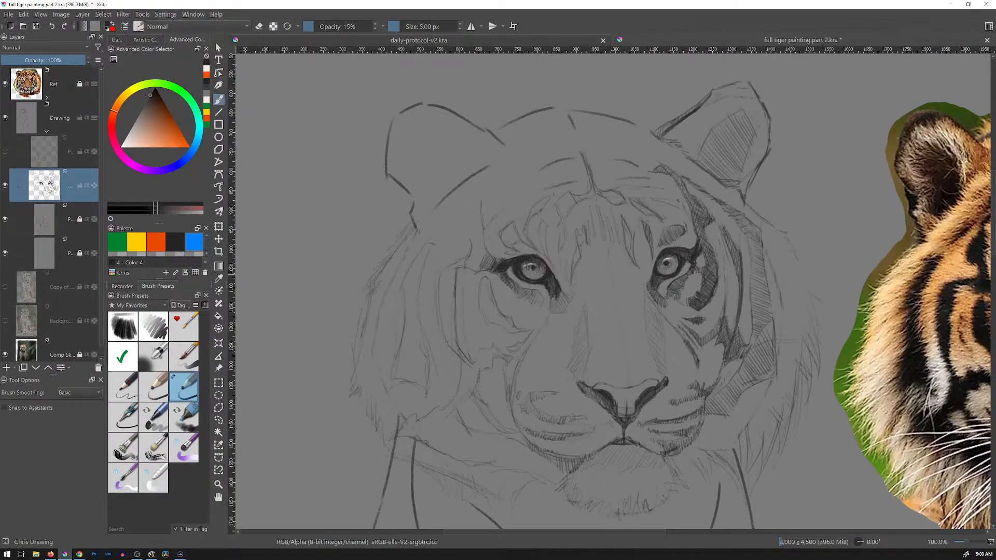
pyautogui.click(52, 218)
pyautogui.click(80, 220)
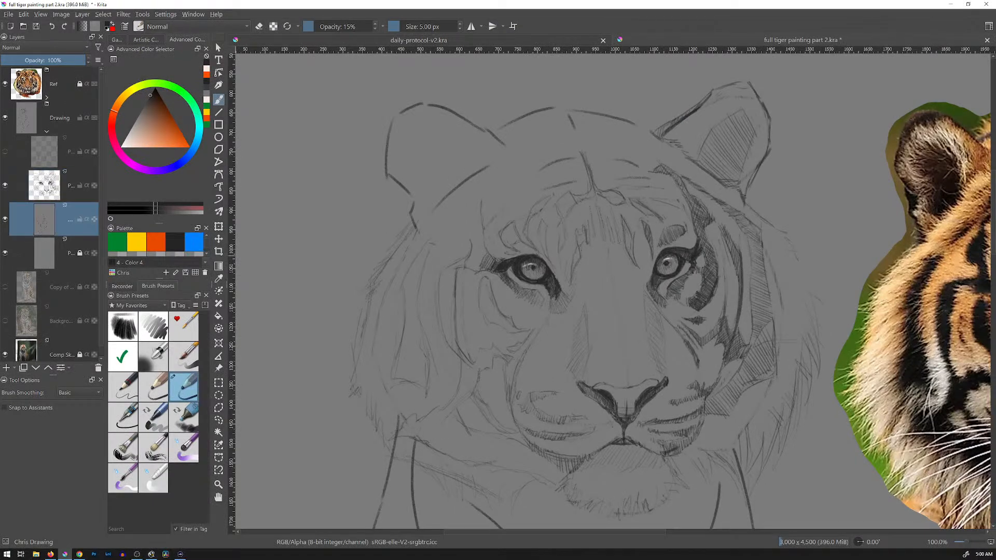
pyautogui.moveTo(529, 427); pyautogui.dragTo(516, 319)
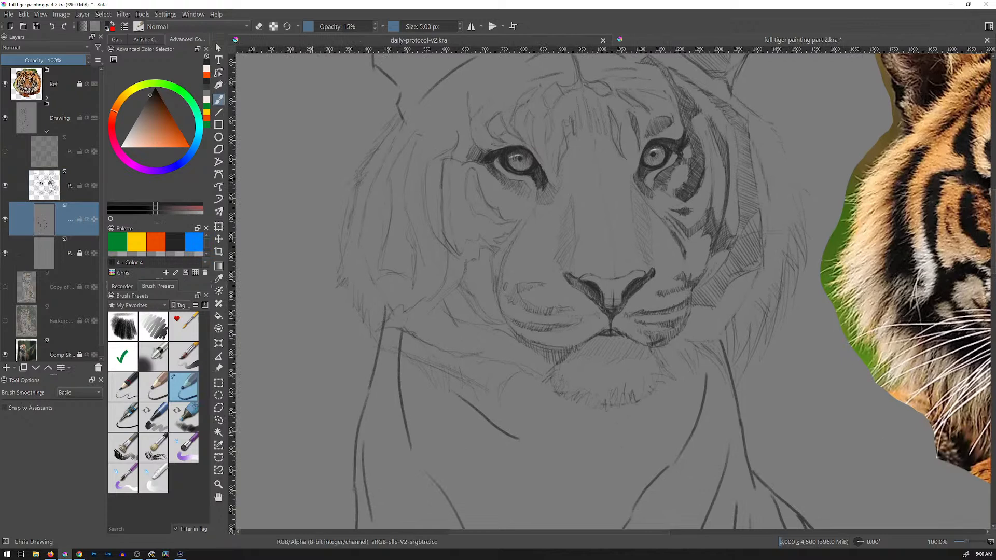
pyautogui.keyDown('shift'); pyautogui.moveTo(421, 403); pyautogui.dragTo(431, 404); pyautogui.keyUp('shift')
pyautogui.keyDown('ctrl'); pyautogui.click(471, 447); pyautogui.keyUp('ctrl')
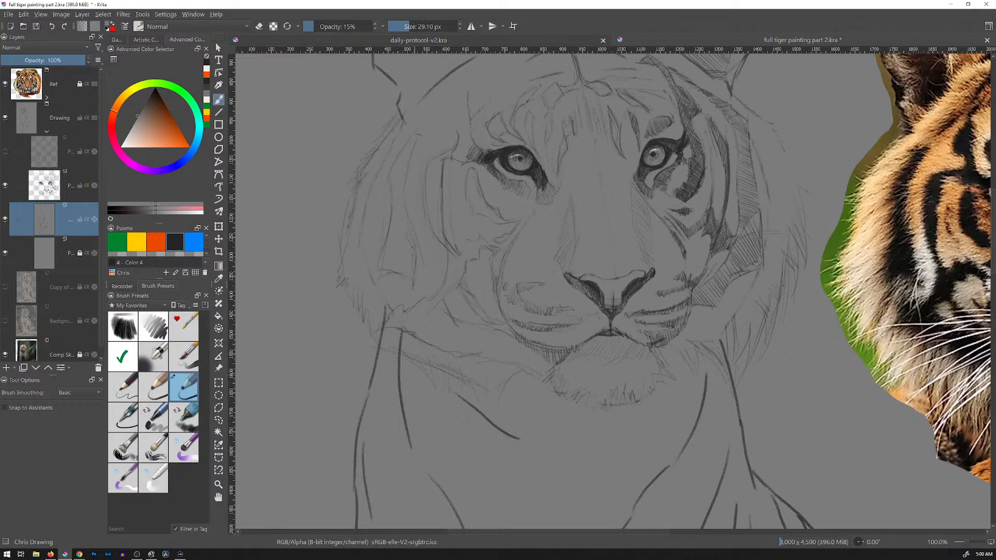
pyautogui.moveTo(401, 334); pyautogui.dragTo(406, 430)
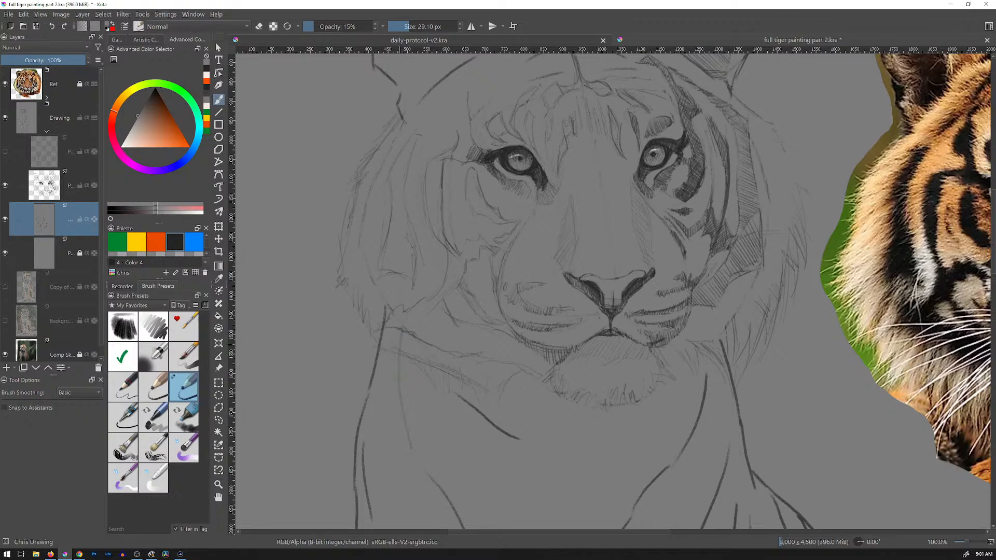
pyautogui.moveTo(385, 307); pyautogui.dragTo(357, 506)
pyautogui.moveTo(363, 466); pyautogui.dragTo(370, 508)
# Toggle the rough body sketch layer's visibility repeatedly to compare the drawing with and without it.
pyautogui.click(6, 220)
pyautogui.click(5, 219)
pyautogui.click(5, 219)
pyautogui.click(5, 219)
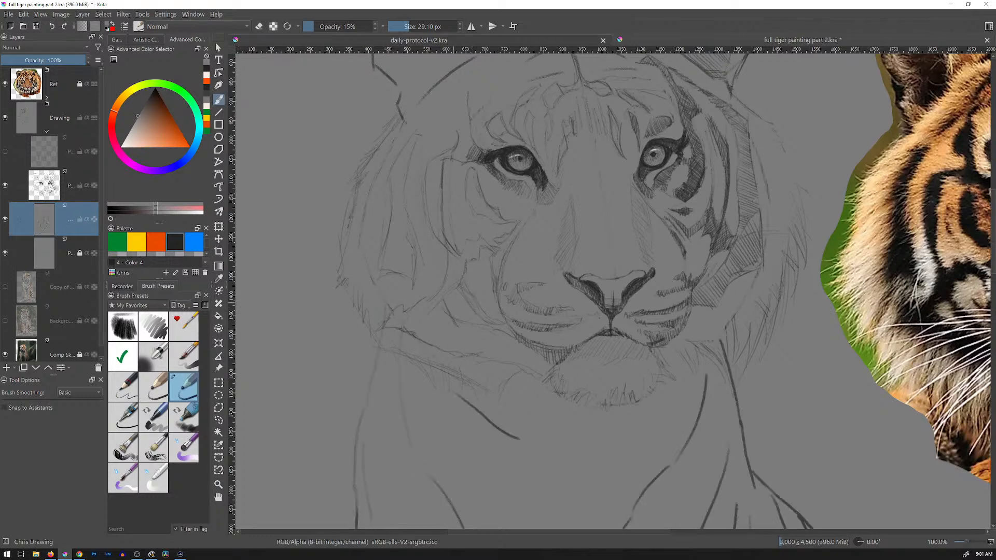
pyautogui.click(5, 220)
pyautogui.click(6, 219)
pyautogui.click(6, 219)
pyautogui.click(6, 219)
pyautogui.click(5, 220)
pyautogui.click(5, 220)
pyautogui.click(5, 220)
pyautogui.click(6, 219)
pyautogui.click(5, 220)
pyautogui.click(5, 220)
pyautogui.click(6, 220)
pyautogui.click(6, 219)
# Fade the remaining neck and upper chest lines, then toggle the sketch layer to check which lines belong to it.
pyautogui.moveTo(721, 348)
pyautogui.mouseDown()
pyautogui.moveTo(660, 178)
pyautogui.moveTo(692, 314)
pyautogui.mouseUp()
pyautogui.moveTo(647, 204)
pyautogui.mouseDown()
pyautogui.moveTo(615, 291)
pyautogui.moveTo(525, 395)
pyautogui.mouseUp()
pyautogui.moveTo(396, 224); pyautogui.dragTo(459, 270)
pyautogui.moveTo(371, 310)
pyautogui.mouseDown()
pyautogui.moveTo(406, 366)
pyautogui.moveTo(460, 410)
pyautogui.mouseUp()
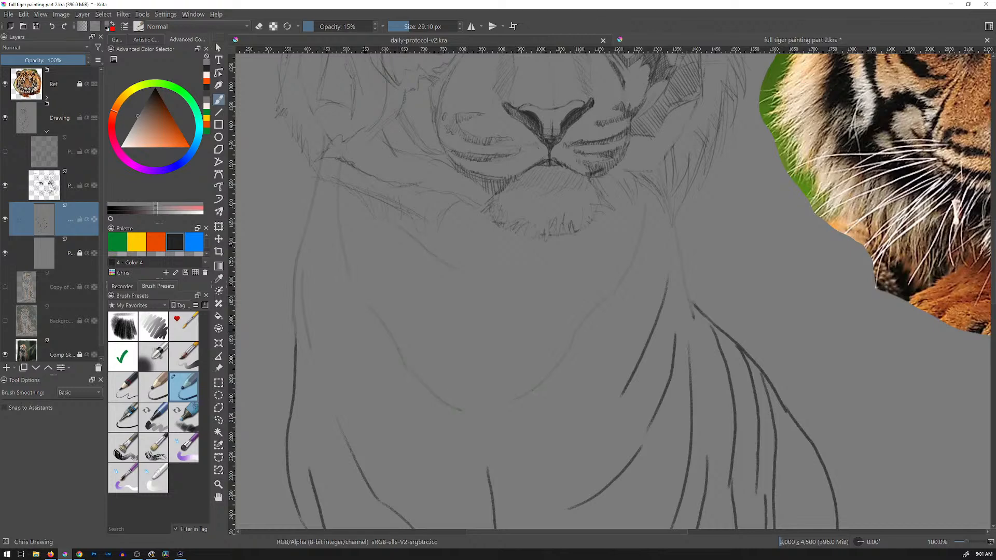
pyautogui.moveTo(666, 275)
pyautogui.mouseDown()
pyautogui.moveTo(637, 175)
pyautogui.moveTo(594, 295)
pyautogui.mouseUp()
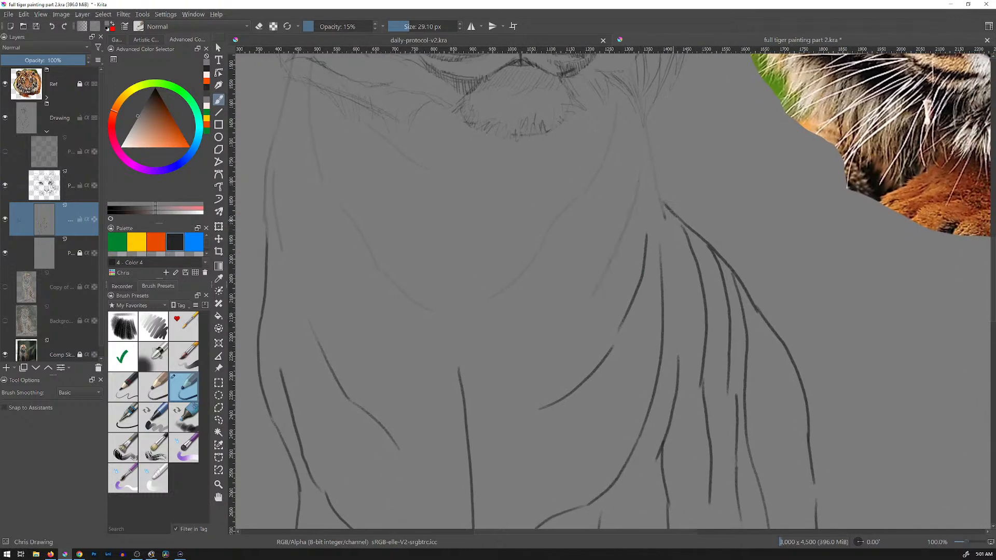
pyautogui.click(5, 219)
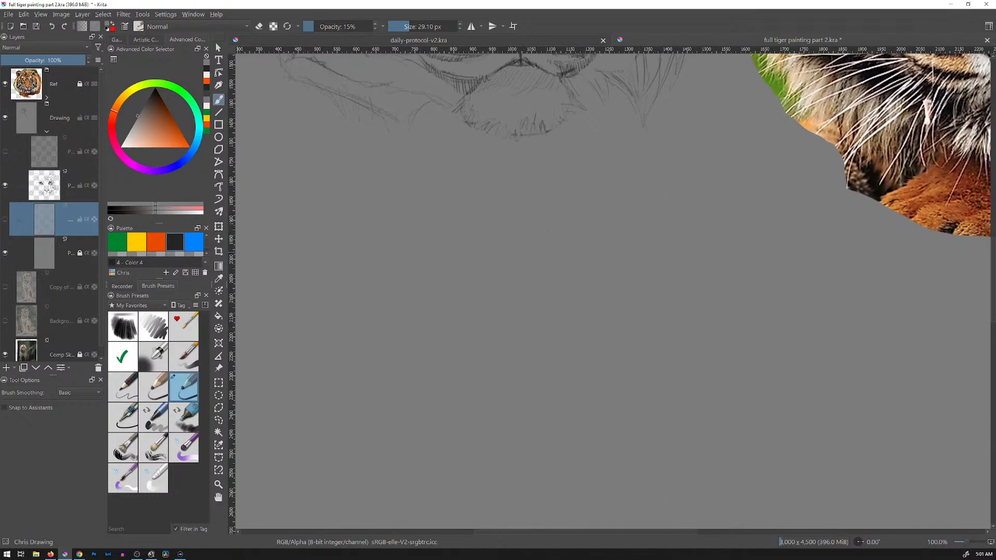
pyautogui.click(6, 219)
pyautogui.moveTo(629, 279); pyautogui.dragTo(559, 295)
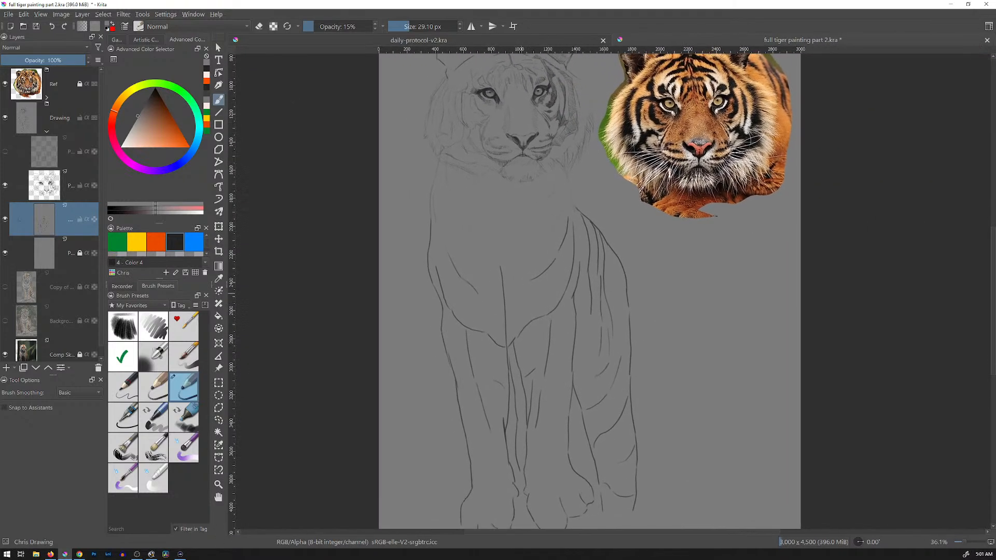
pyautogui.click(5, 219)
pyautogui.click(5, 219)
# Fade the rough lines along the right shoulder, flank and hind leg with a 117.19 px brush.
pyautogui.moveTo(623, 308); pyautogui.dragTo(624, 324)
pyautogui.moveTo(634, 362)
pyautogui.mouseDown()
pyautogui.moveTo(602, 338)
pyautogui.moveTo(569, 333)
pyautogui.moveTo(600, 319)
pyautogui.mouseUp()
pyautogui.moveTo(521, 199)
pyautogui.mouseDown()
pyautogui.moveTo(560, 250)
pyautogui.moveTo(568, 448)
pyautogui.mouseUp()
pyautogui.moveTo(530, 214)
pyautogui.mouseDown()
pyautogui.moveTo(532, 278)
pyautogui.moveTo(563, 402)
pyautogui.mouseUp()
pyautogui.moveTo(513, 200)
pyautogui.mouseDown()
pyautogui.moveTo(515, 392)
pyautogui.moveTo(530, 424)
pyautogui.mouseUp()
pyautogui.moveTo(520, 350); pyautogui.dragTo(539, 425)
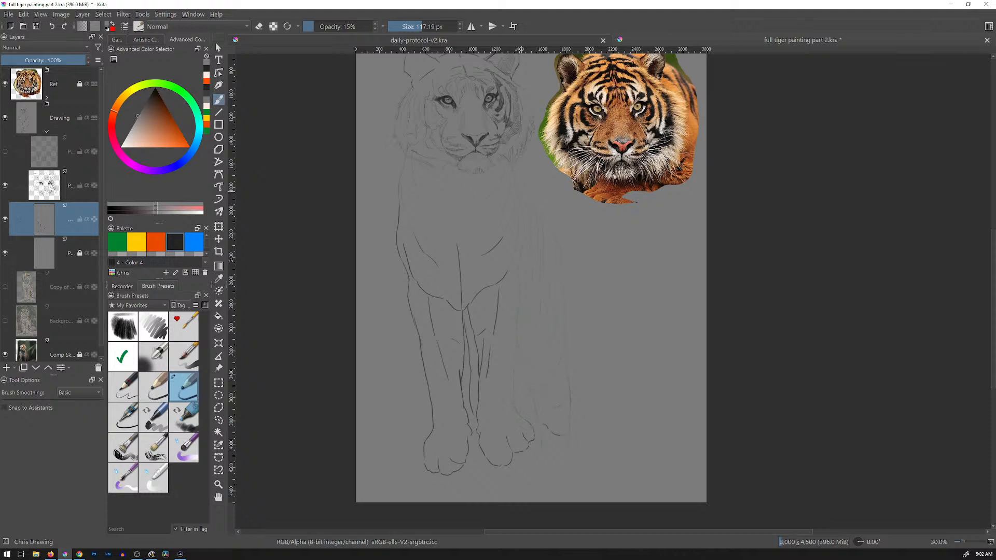
# Fade the chest, front legs and paws with a 205.59 px brush, and compare by toggling the sketch layer's visibility.
pyautogui.keyDown('shift'); pyautogui.moveTo(489, 363); pyautogui.dragTo(533, 364); pyautogui.keyUp('shift')
pyautogui.moveTo(495, 306)
pyautogui.mouseDown()
pyautogui.moveTo(480, 404)
pyautogui.moveTo(464, 333)
pyautogui.mouseUp()
pyautogui.moveTo(459, 264)
pyautogui.mouseDown()
pyautogui.moveTo(460, 387)
pyautogui.moveTo(415, 275)
pyautogui.moveTo(420, 333)
pyautogui.moveTo(398, 230)
pyautogui.moveTo(430, 435)
pyautogui.moveTo(447, 469)
pyautogui.mouseUp()
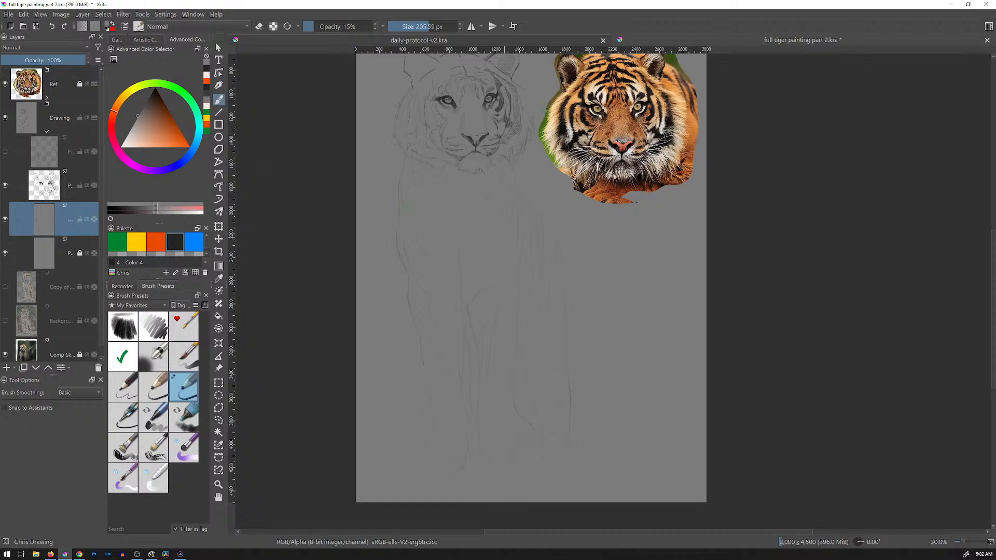
pyautogui.moveTo(528, 192); pyautogui.dragTo(515, 269)
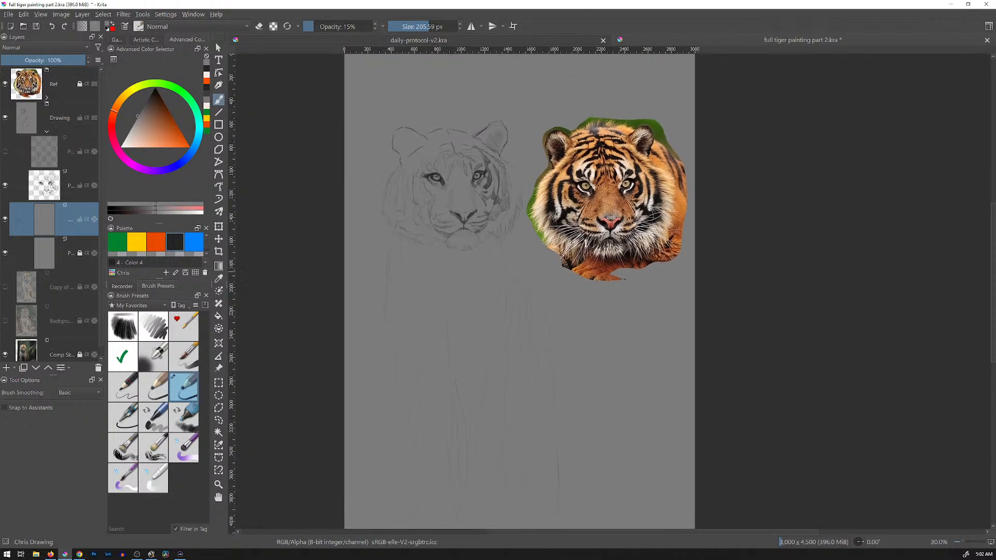
pyautogui.click(6, 219)
pyautogui.click(6, 219)
pyautogui.click(5, 219)
pyautogui.click(6, 220)
# Lock the rough body sketch layer, make the head drawing layer above it active, and save the painting.
pyautogui.click(70, 186)
pyautogui.click(80, 219)
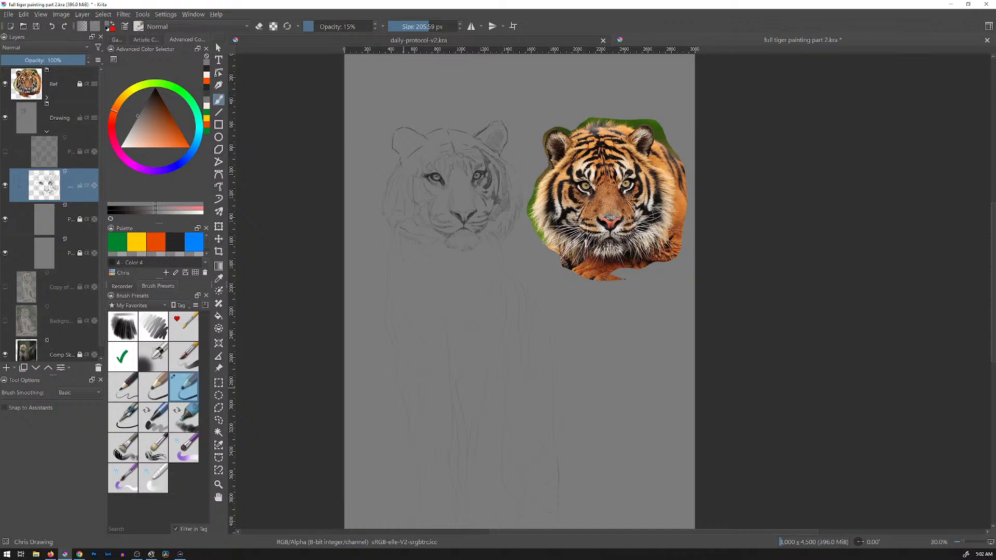
pyautogui.hotkey('ctrl', '+')
pyautogui.hotkey('ctrl', '+')
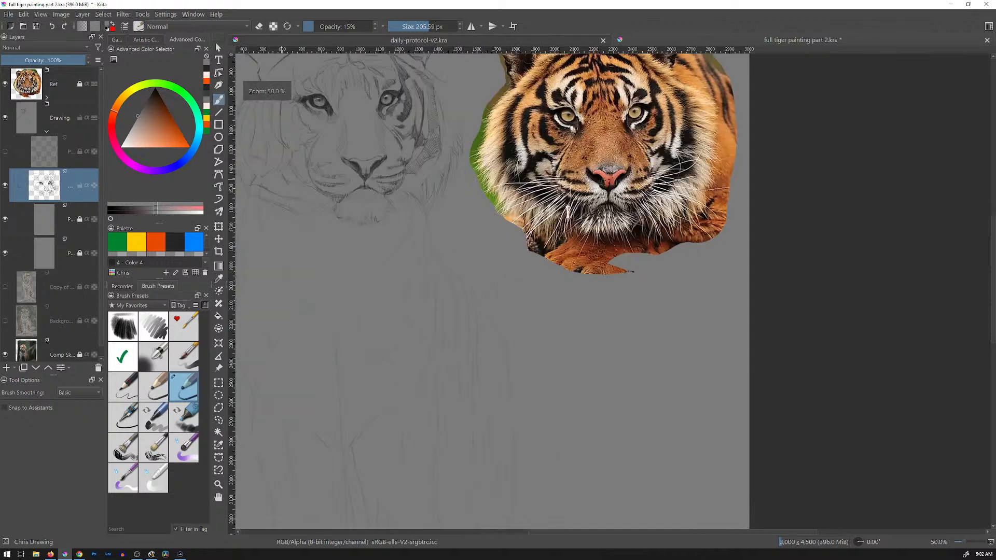
pyautogui.press('2')
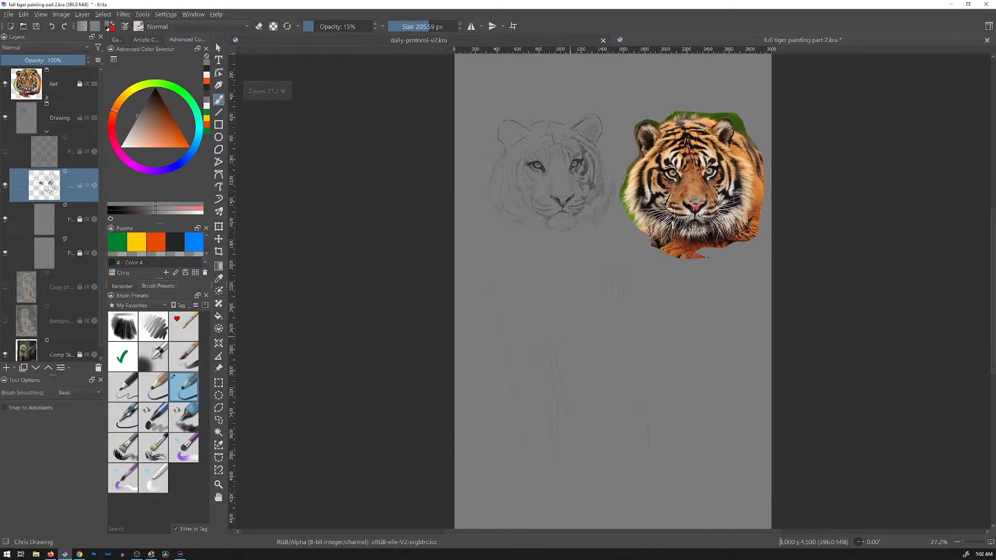
pyautogui.press('1')
pyautogui.moveTo(521, 94)
pyautogui.mouseDown()
pyautogui.moveTo(623, 508)
pyautogui.moveTo(623, 499)
pyautogui.mouseUp()
pyautogui.hotkey('ctrl', 's')
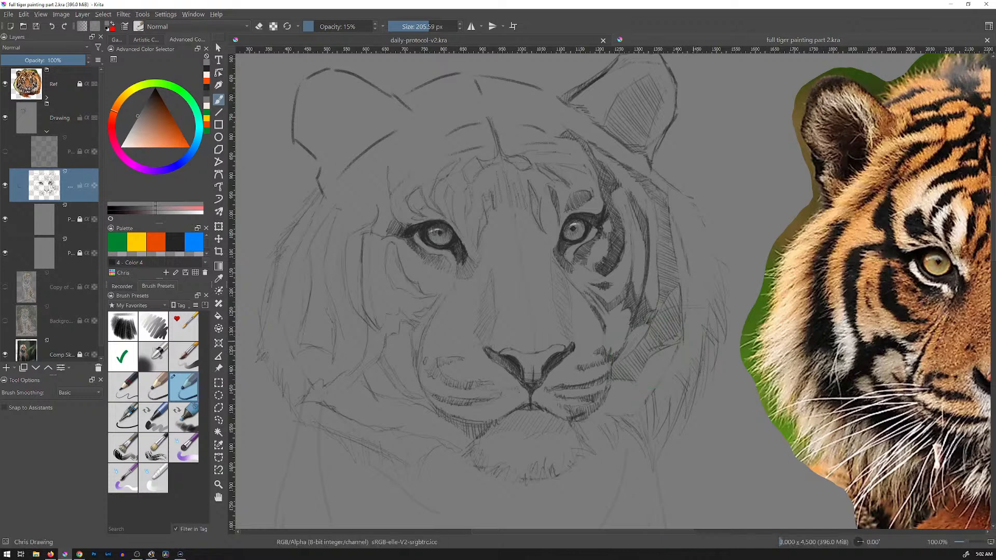
# Restore the 5 px pencil with the dark palette colour, soften the heavy skull contour lines by erasing, and save the painting.
pyautogui.press('/')
pyautogui.hotkey('ctrl', 'z')
pyautogui.press('e')
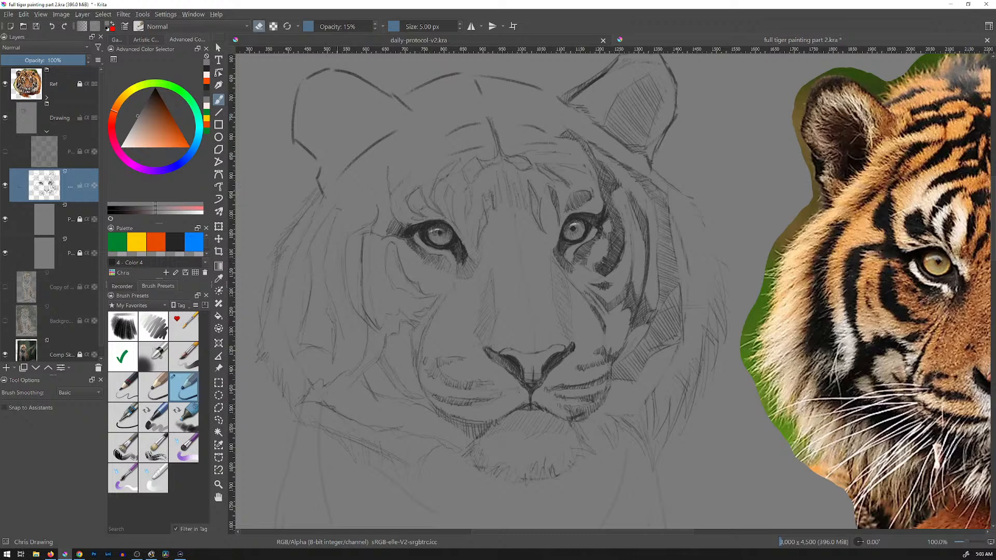
pyautogui.press('e')
pyautogui.click(175, 242)
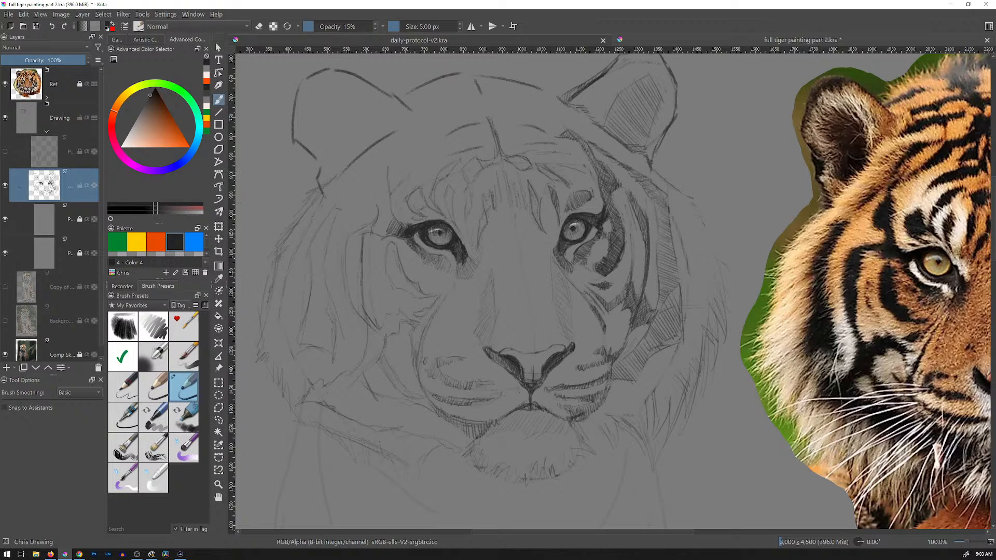
pyautogui.moveTo(463, 256)
pyautogui.mouseDown()
pyautogui.moveTo(430, 292)
pyautogui.moveTo(437, 285)
pyautogui.mouseUp()
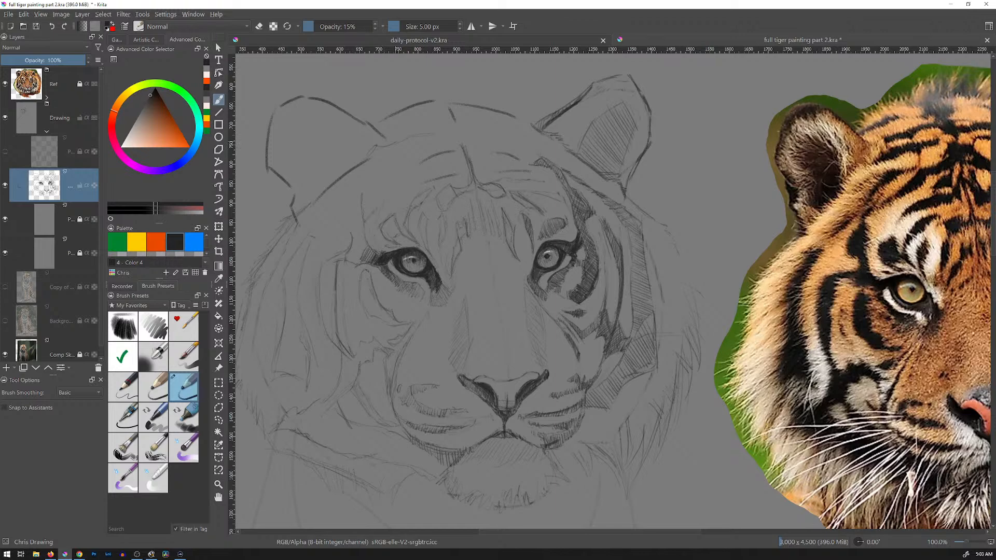
pyautogui.press('e')
pyautogui.moveTo(318, 199); pyautogui.dragTo(367, 161)
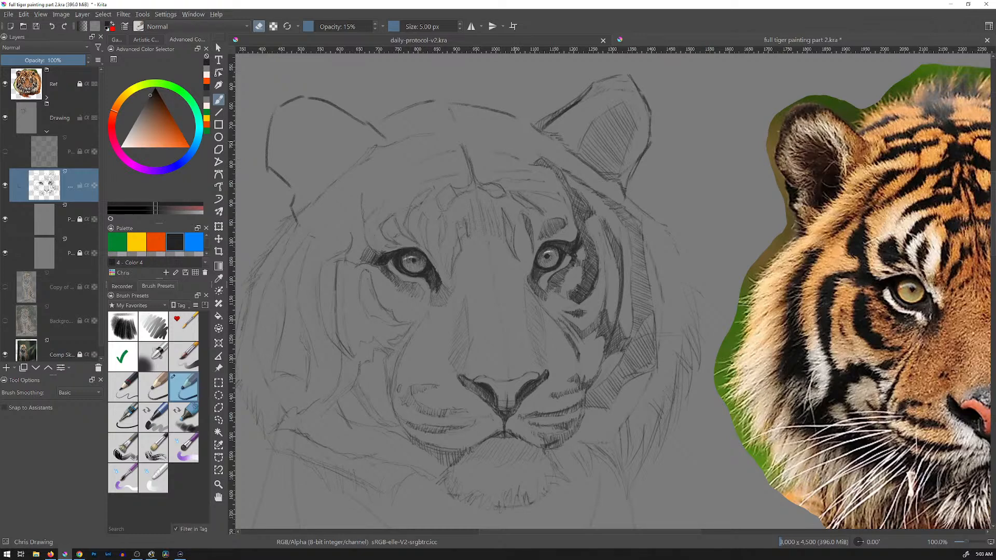
pyautogui.hotkey('ctrl', 's')
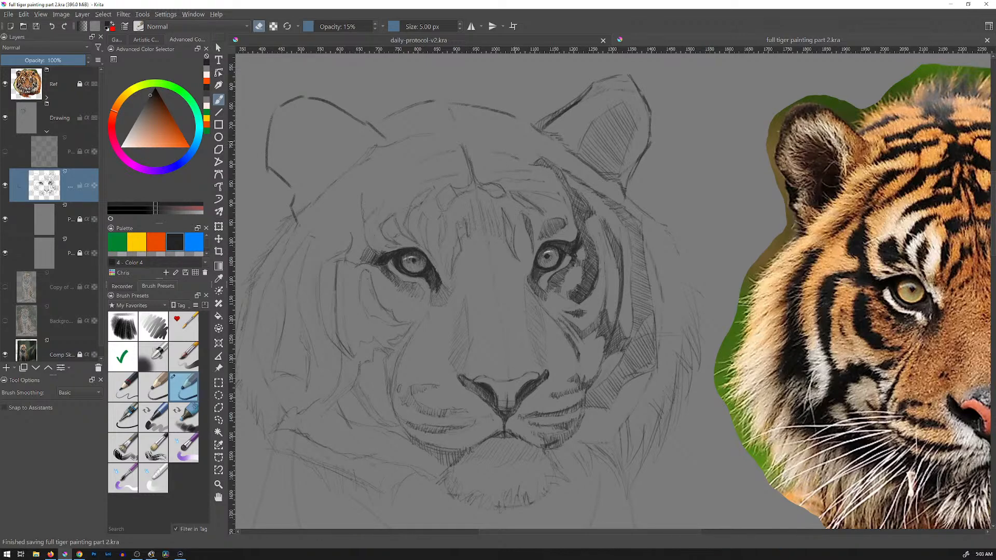
# Show only the canvas and frame the tiger's head drawing beside the full reference photo.
pyautogui.press('Tab')
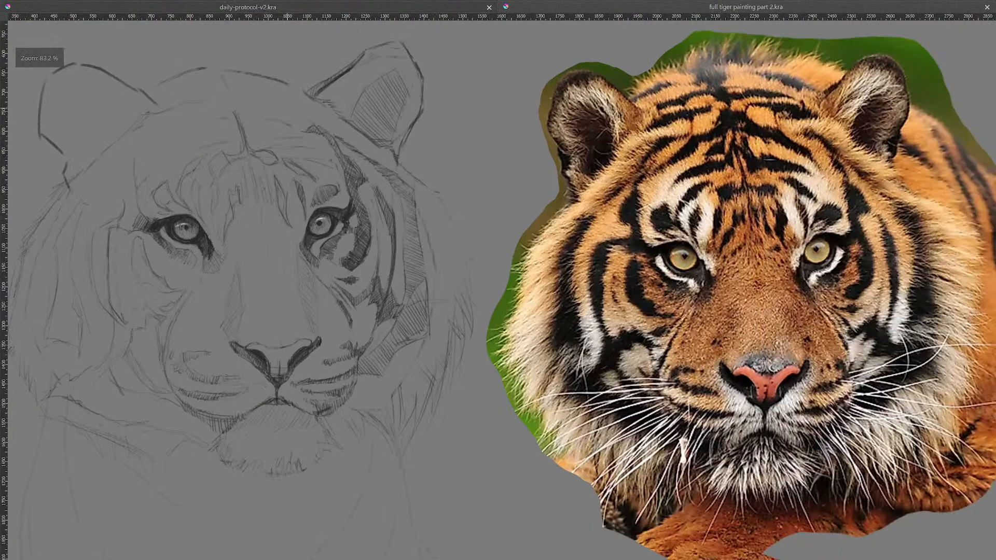
pyautogui.moveTo(473, 157)
pyautogui.mouseDown()
pyautogui.moveTo(501, 199)
pyautogui.moveTo(532, 164)
pyautogui.mouseUp()
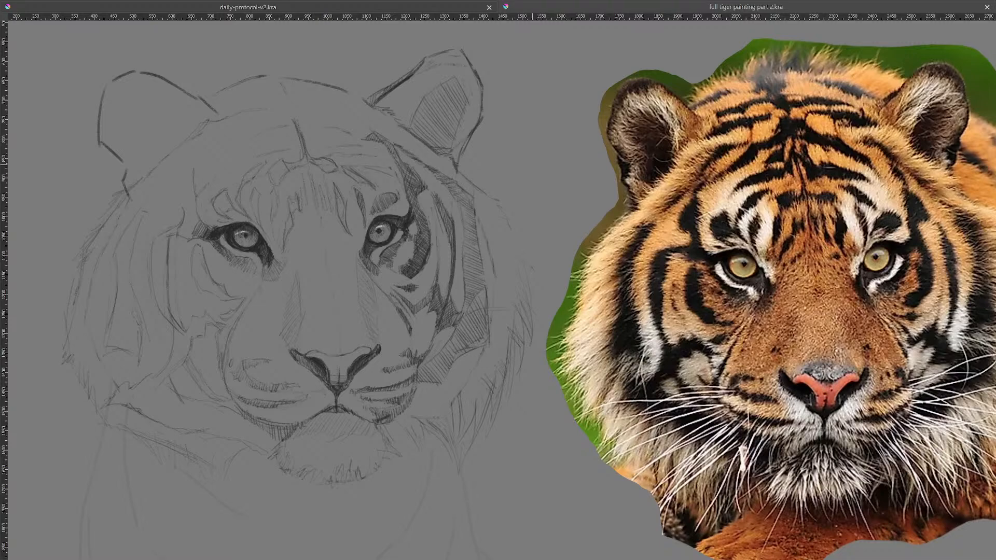
pyautogui.moveTo(666, 267); pyautogui.dragTo(679, 327)
pyautogui.moveTo(716, 271); pyautogui.dragTo(655, 267)
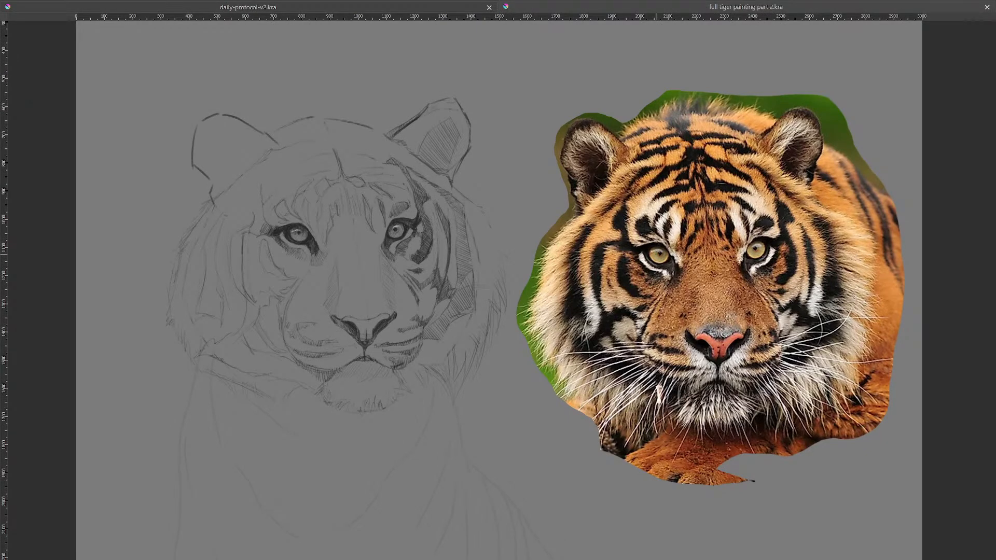
pyautogui.press('1')
pyautogui.moveTo(729, 177); pyautogui.dragTo(708, 199)
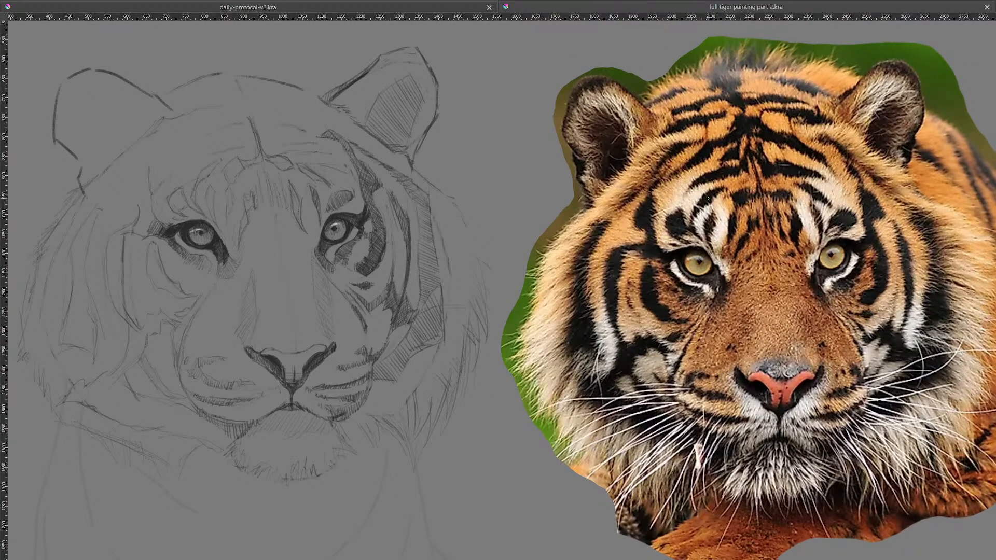